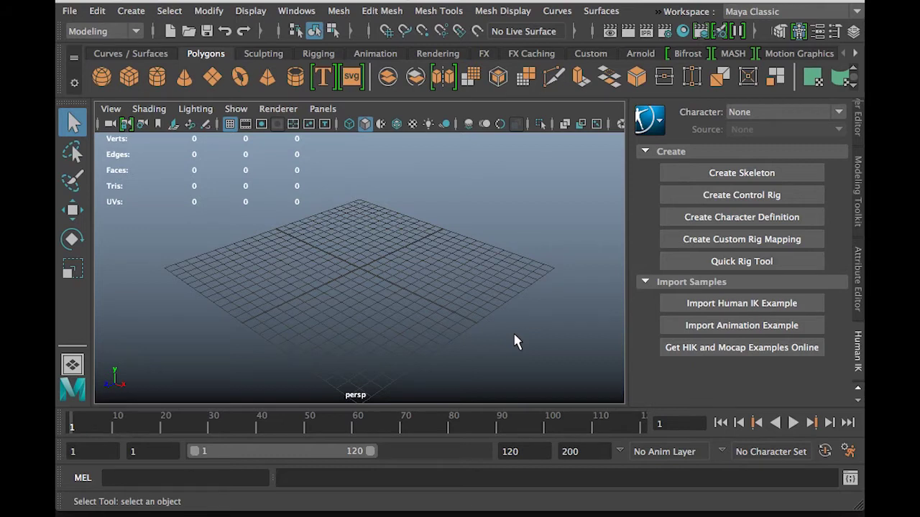
Step: Show the Channel Box / Layer Editor and switch the perspective view to full screen and back
key("ctrl+a")
left_click_drag(489, 213, 647, 209)
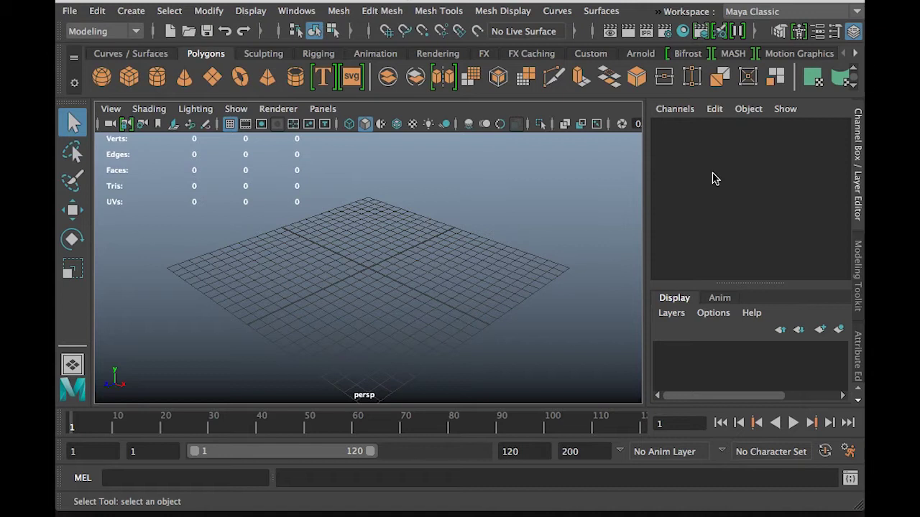
key("ctrl+space")
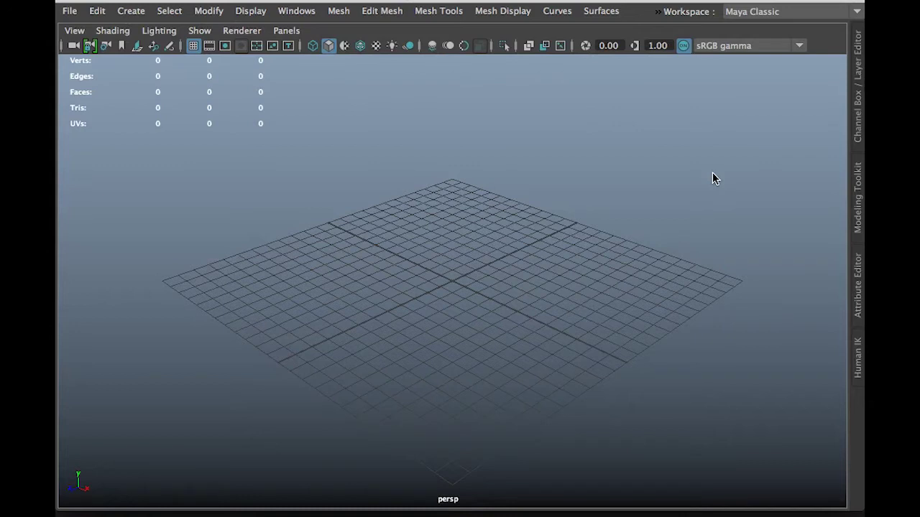
key("ctrl+space")
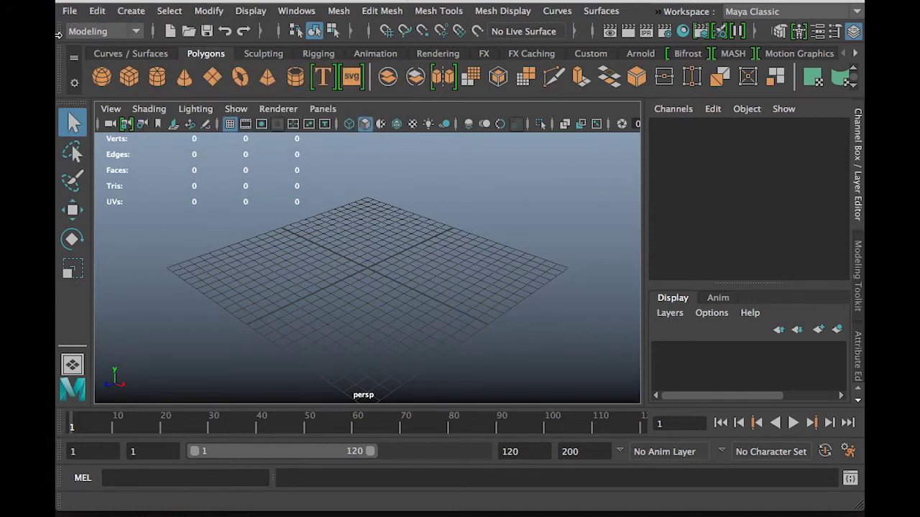
Step: Review the available menu sets and keep Modeling selected
left_click(134, 32)
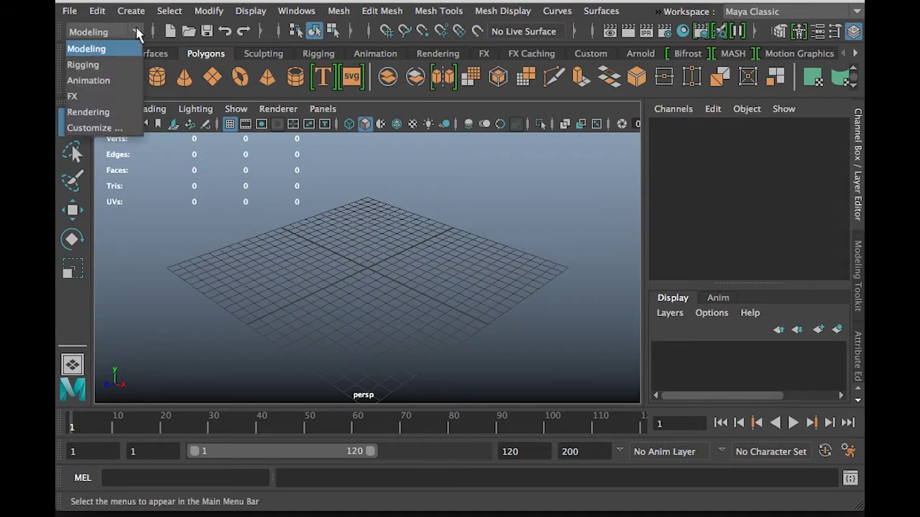
left_click(80, 12)
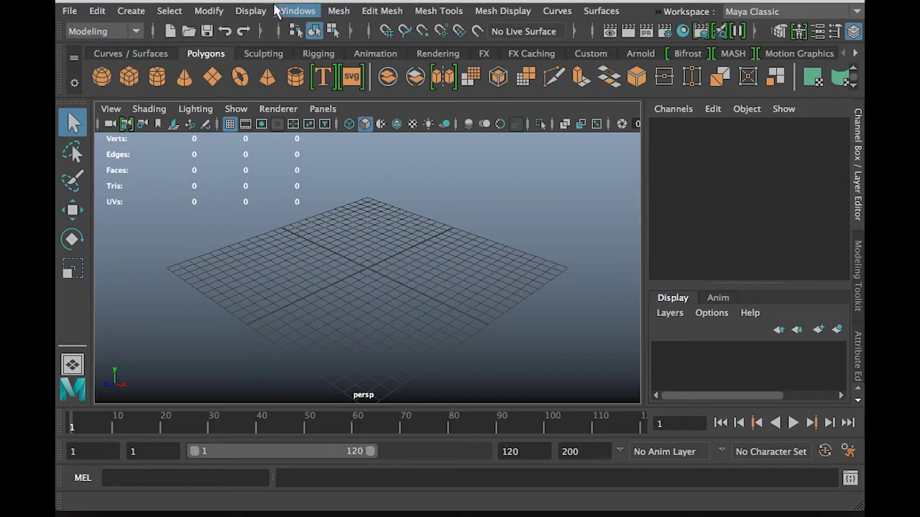
left_click(135, 32)
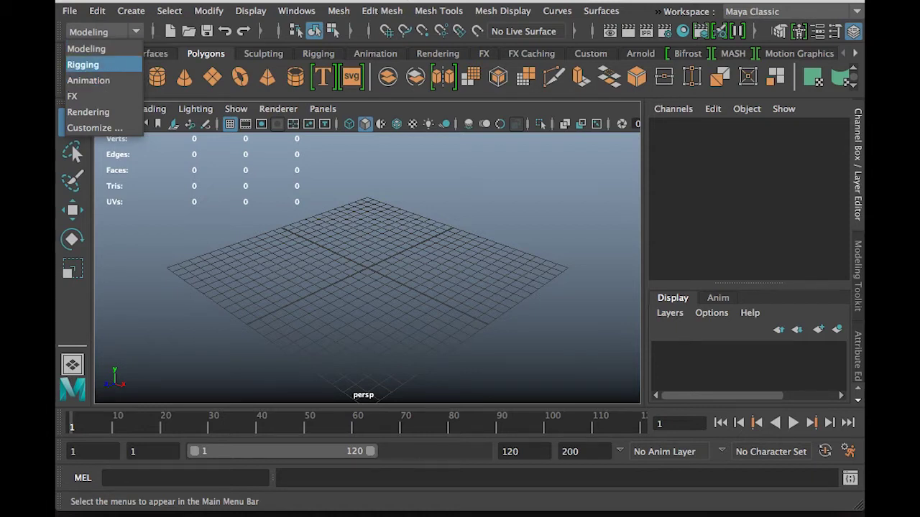
left_click(88, 50)
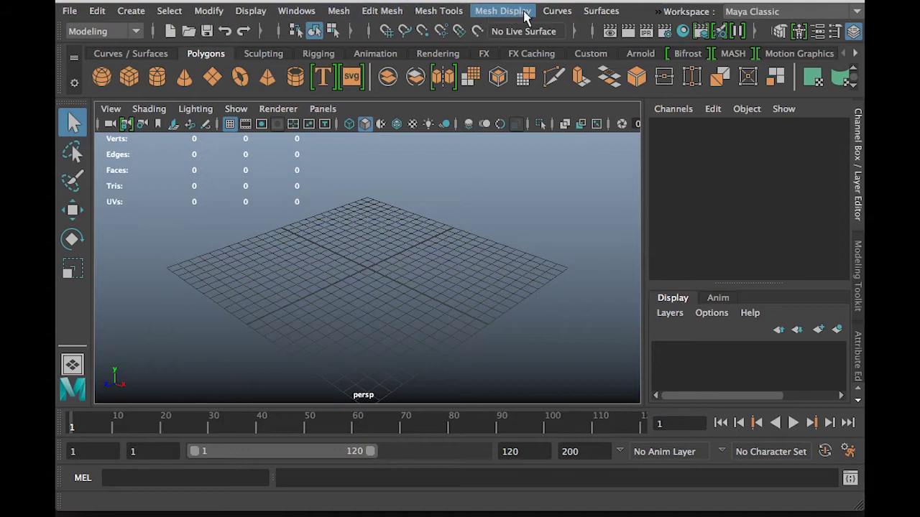
Step: Switch the menu set through Rigging, Animation, FX and Rendering to compare the commands each one offers
left_click(117, 34)
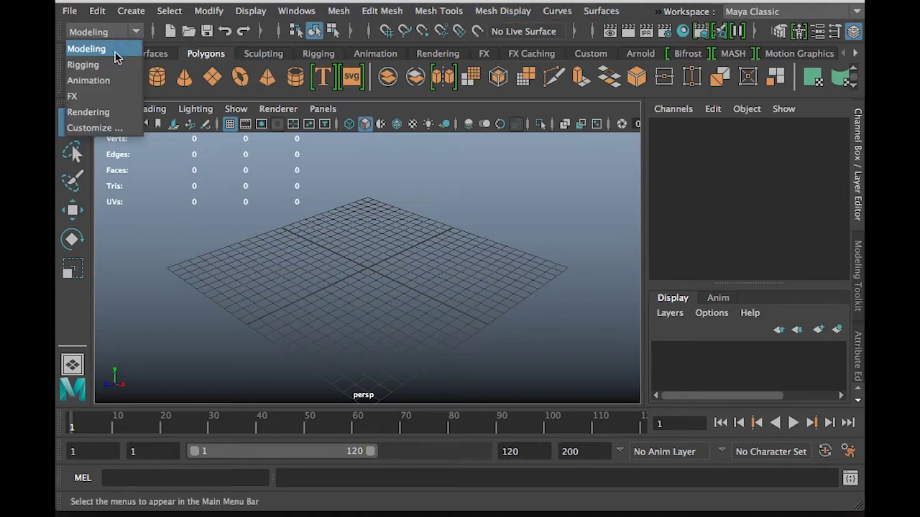
left_click(108, 64)
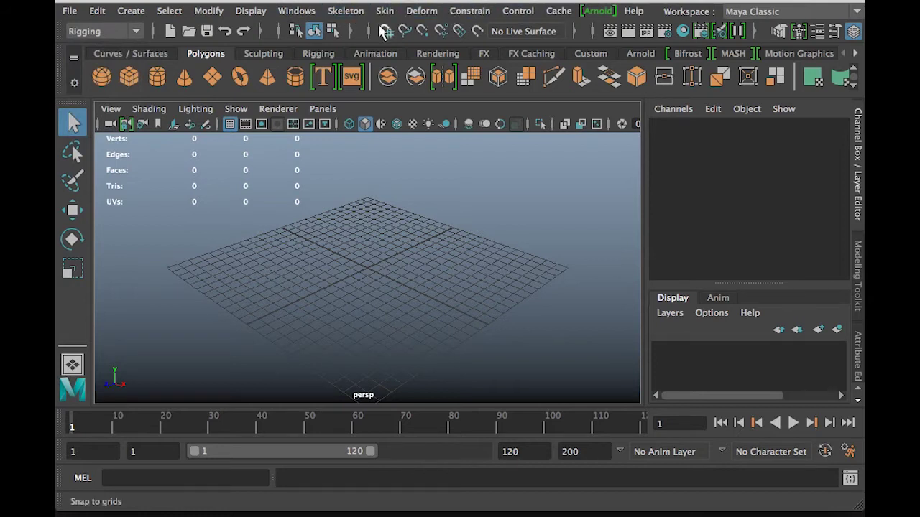
left_click(131, 33)
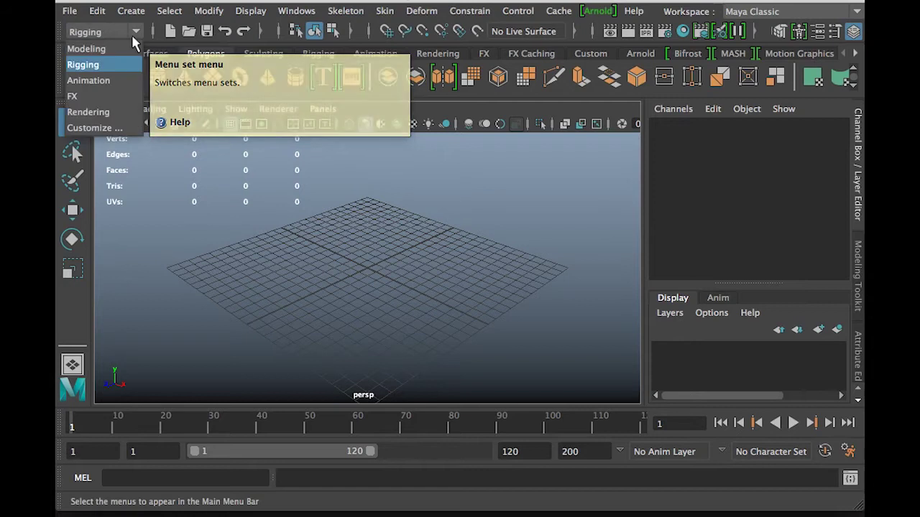
left_click(105, 81)
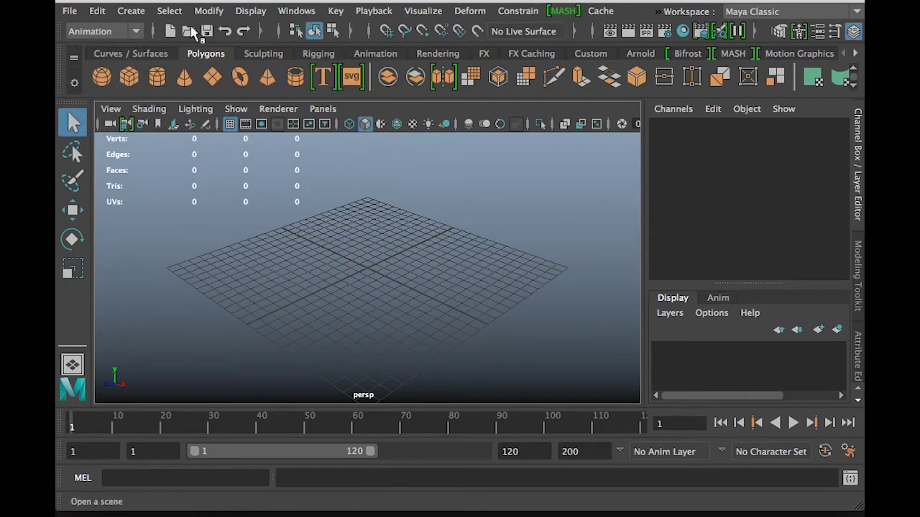
left_click(134, 30)
left_click(98, 96)
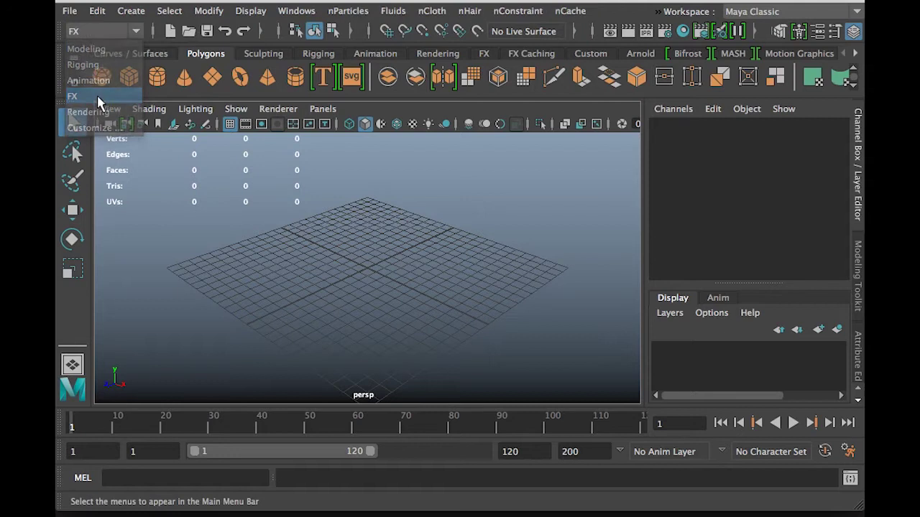
left_click(136, 29)
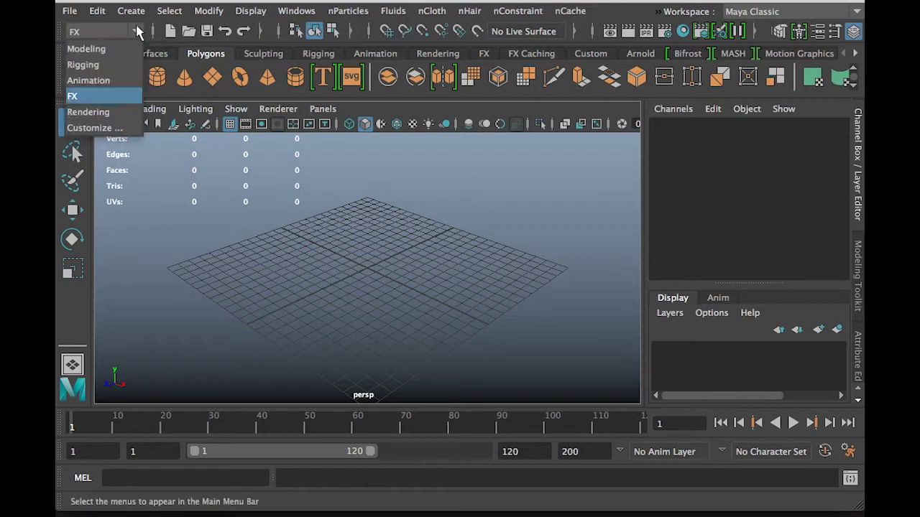
left_click(103, 112)
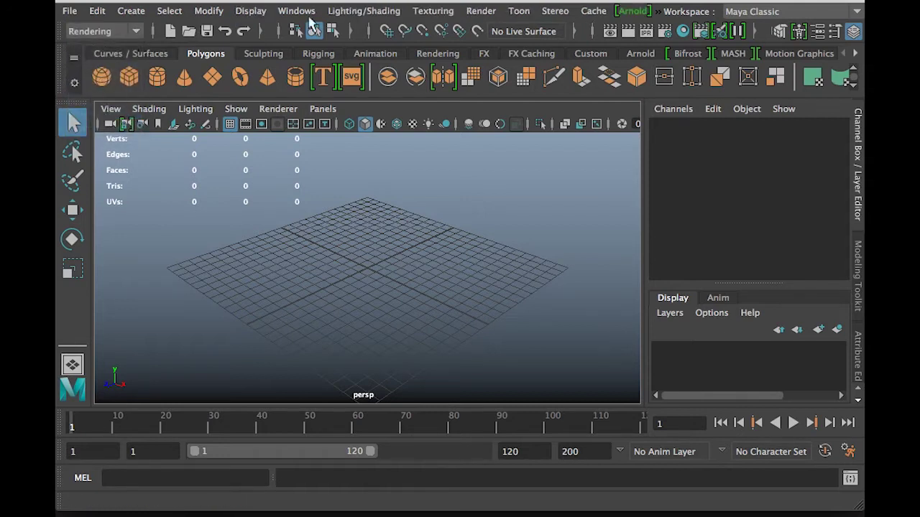
Step: Return the menu set to Modeling and check the available workspaces, keeping Maya Classic
left_click(133, 33)
left_click(106, 46)
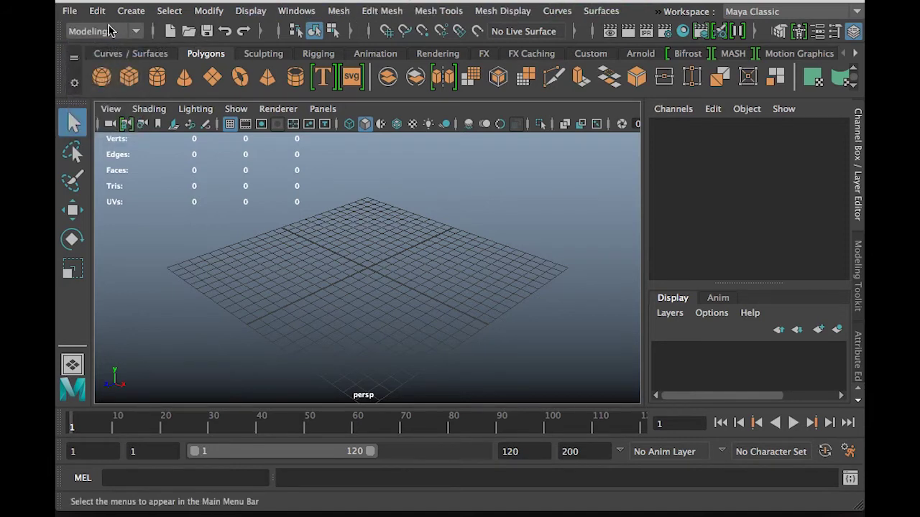
left_click(821, 14)
left_click(706, 32)
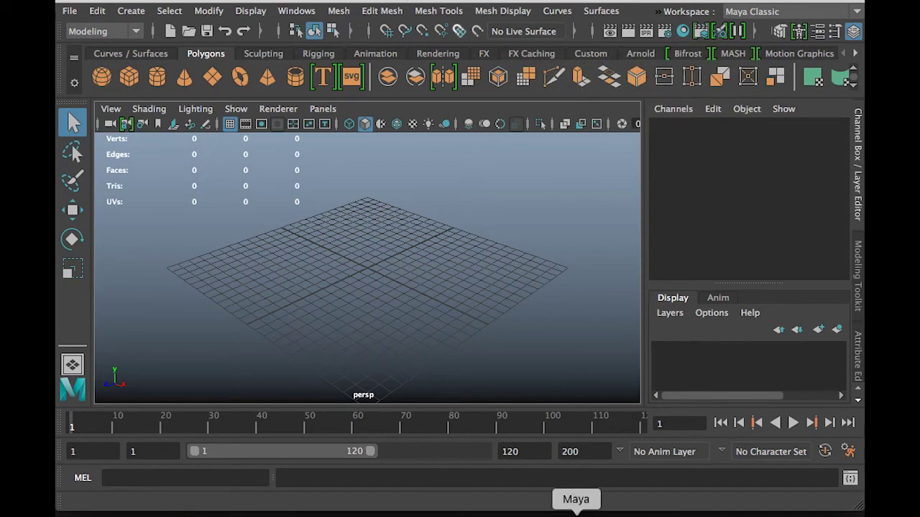
Step: Switch to the browser, open Autodesk's Interface overview page and enlarge its Maya User Interface Overview diagram
left_click(536, 514)
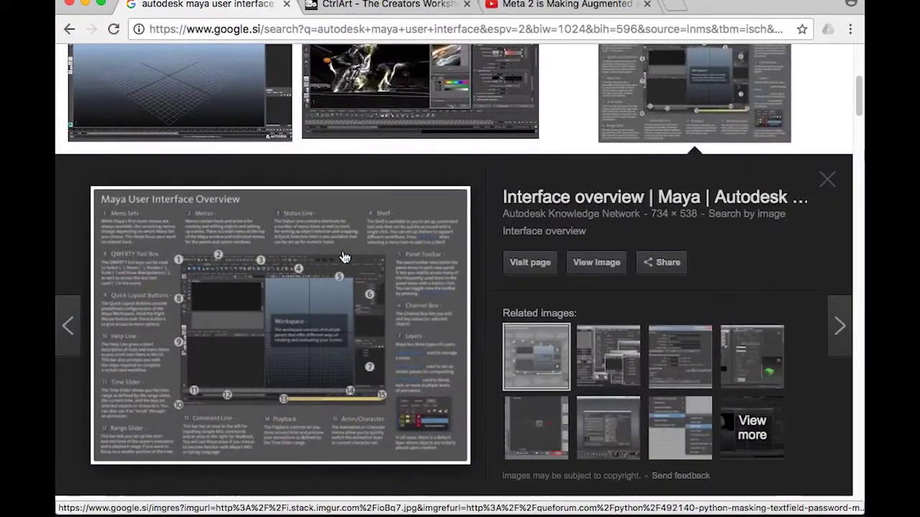
left_click(313, 207)
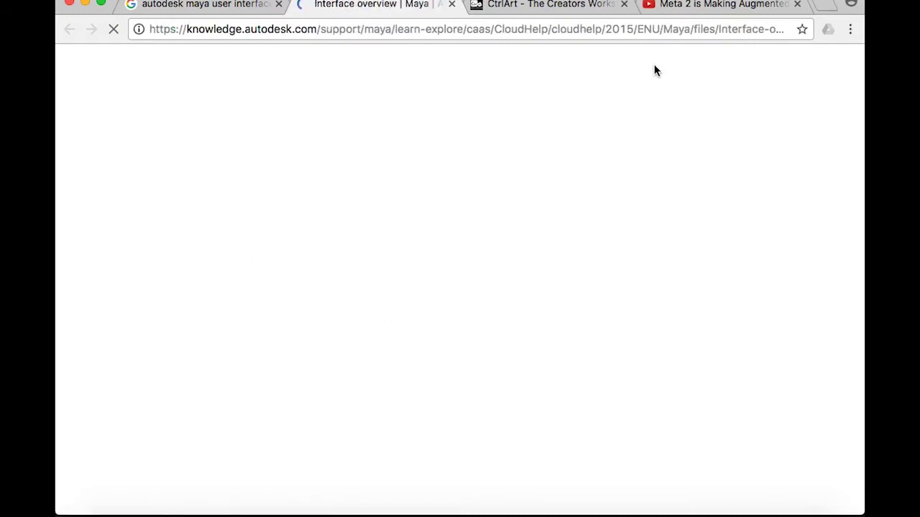
scroll(466, 335, "down", 15)
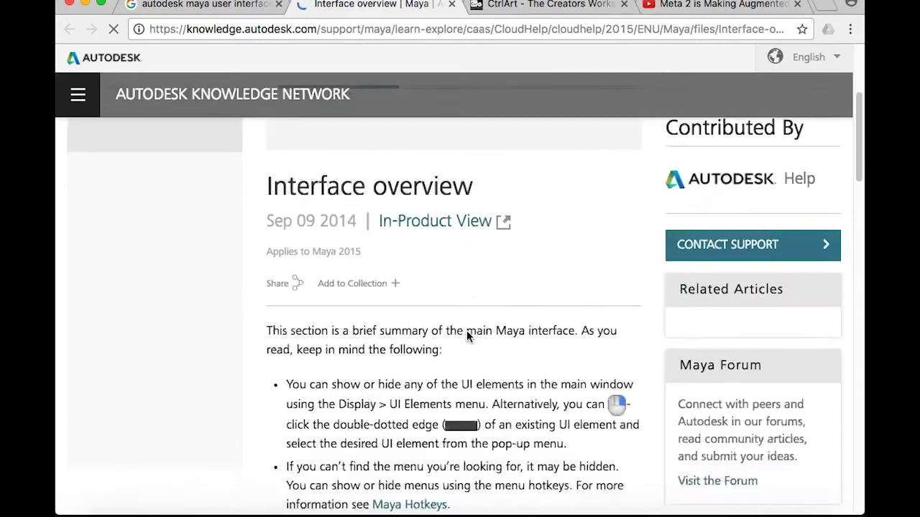
scroll(467, 391, "down", 3)
left_click(468, 378)
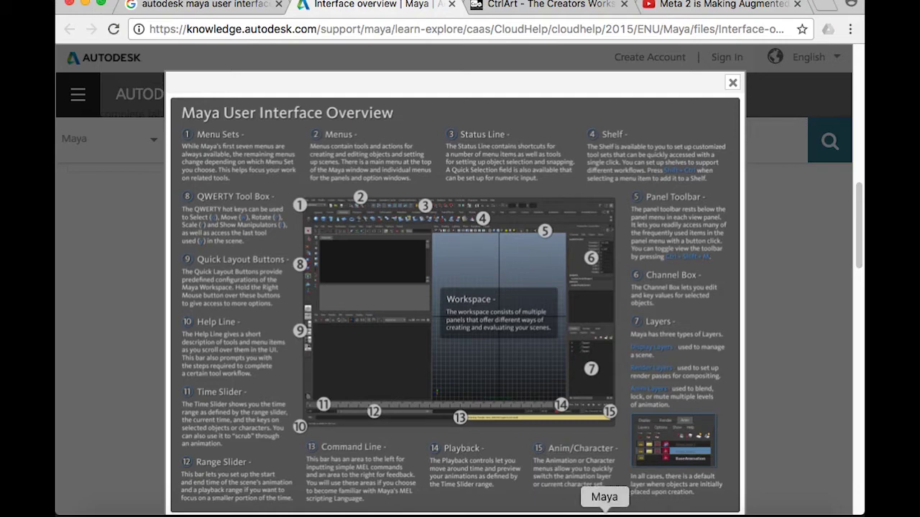
Step: Switch back to Maya and browse the Curves / Surfaces, Polygons, Sculpting, Rigging, Animation, Rendering and FX shelves
left_click(601, 512)
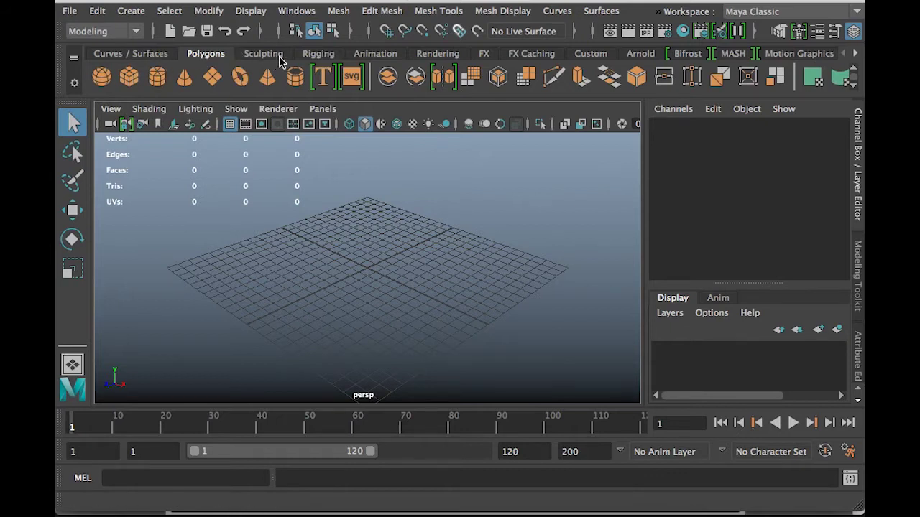
left_click(149, 55)
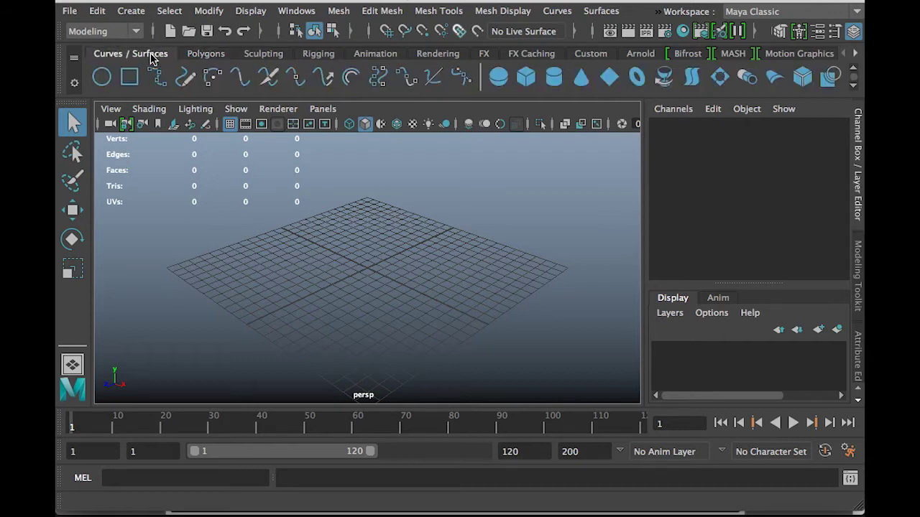
left_click(200, 56)
left_click(260, 54)
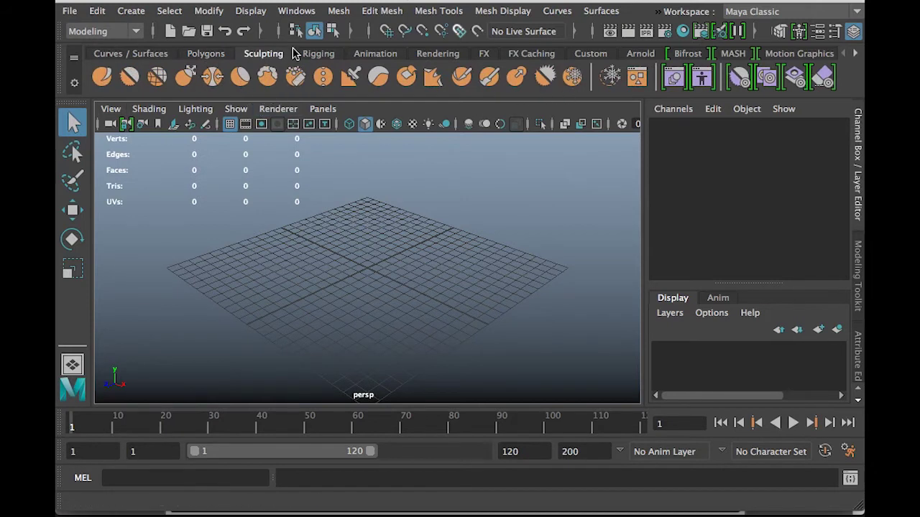
left_click(327, 57)
left_click(371, 57)
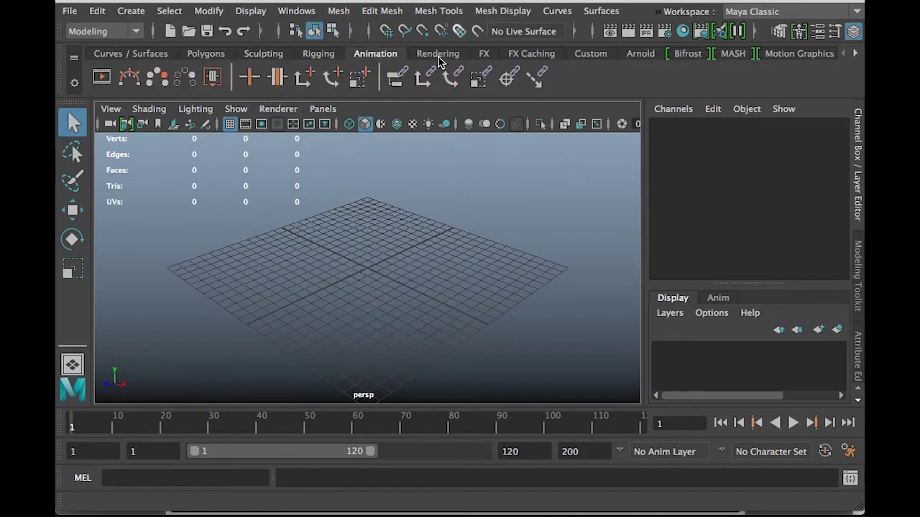
left_click(440, 57)
left_click(484, 55)
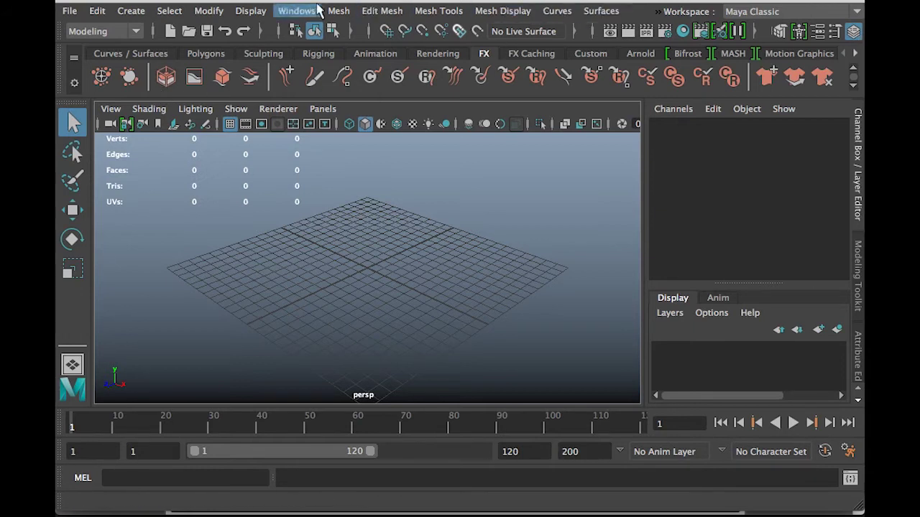
Step: Start a new scene, discarding the changes to the untitled one
left_click(70, 12)
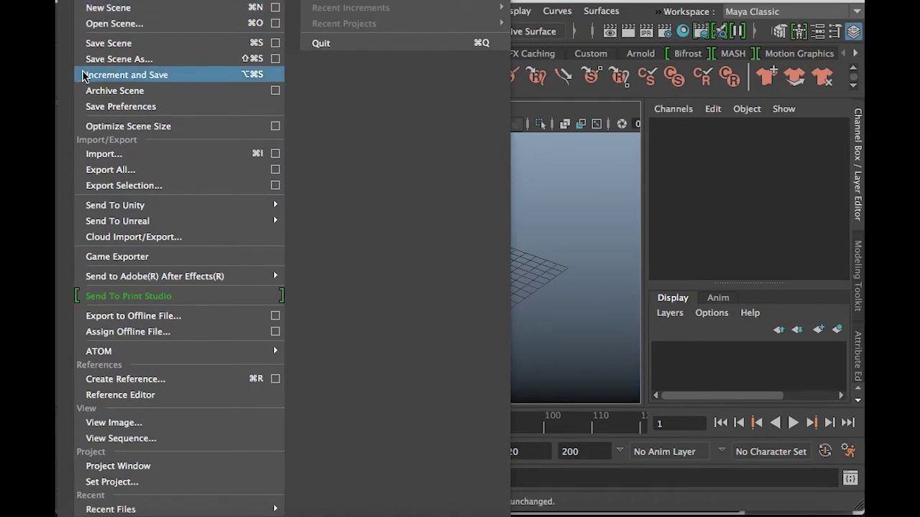
left_click(320, 43)
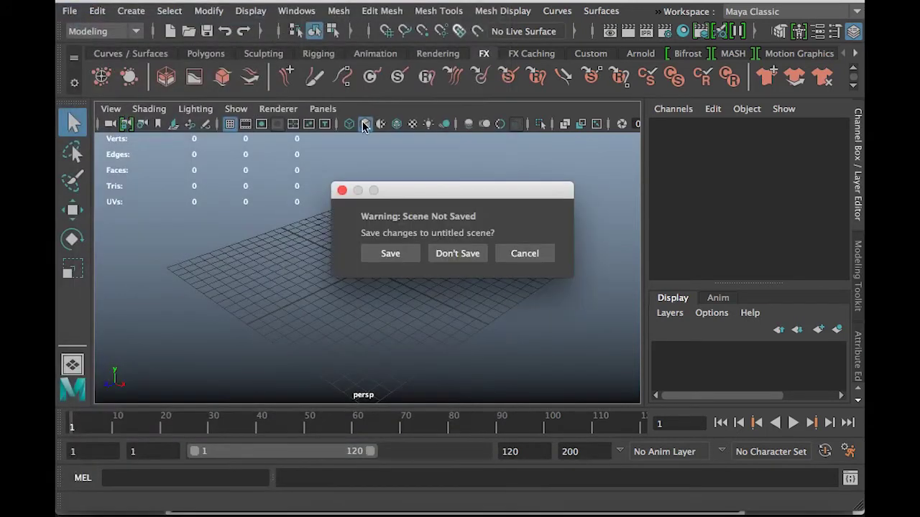
left_click(470, 255)
Step: Look through the editing commands and the object creation commands, including the NURBS primitives
left_click(98, 11)
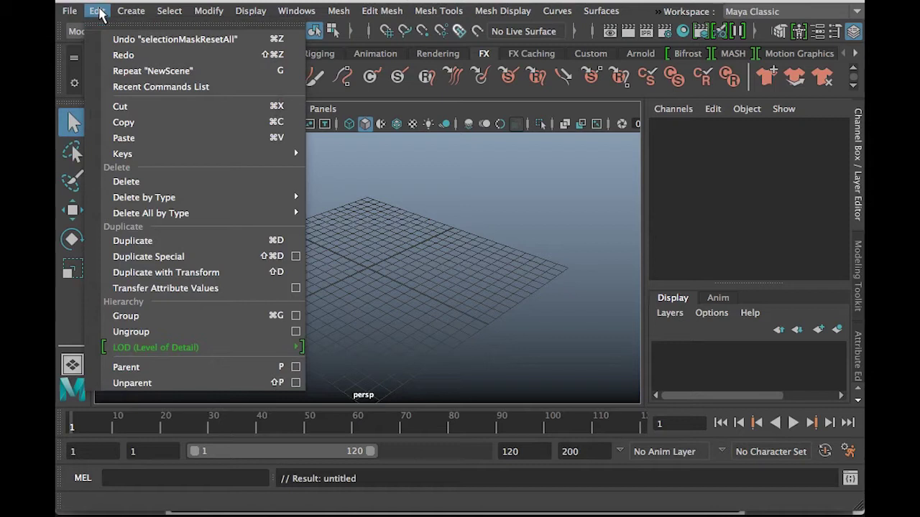
mouse_move(128, 10)
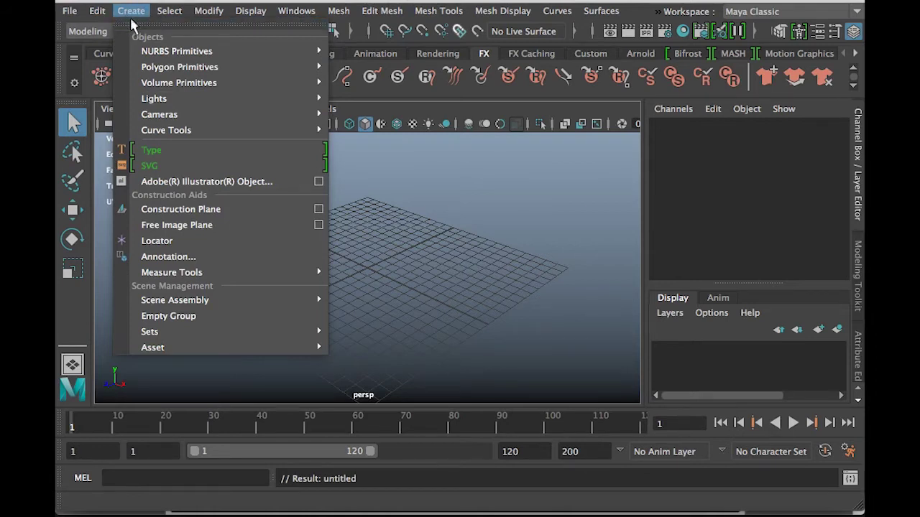
mouse_move(219, 54)
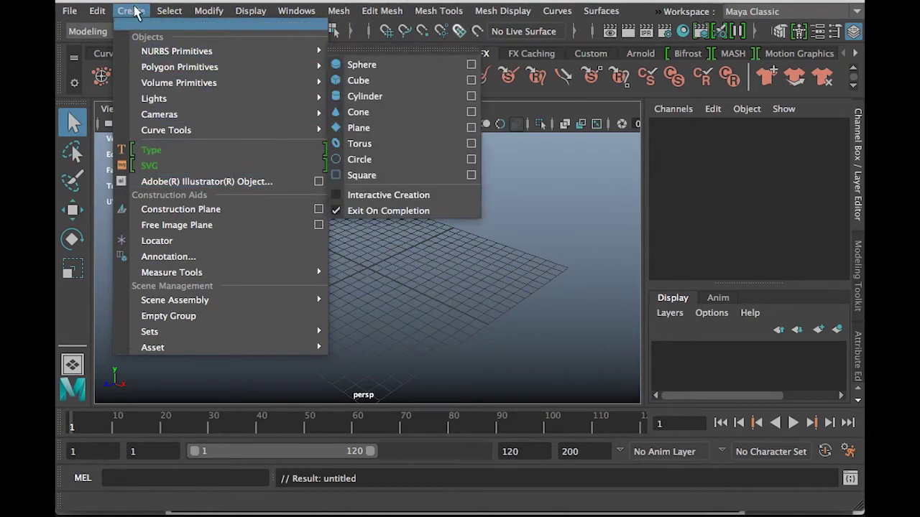
mouse_move(161, 13)
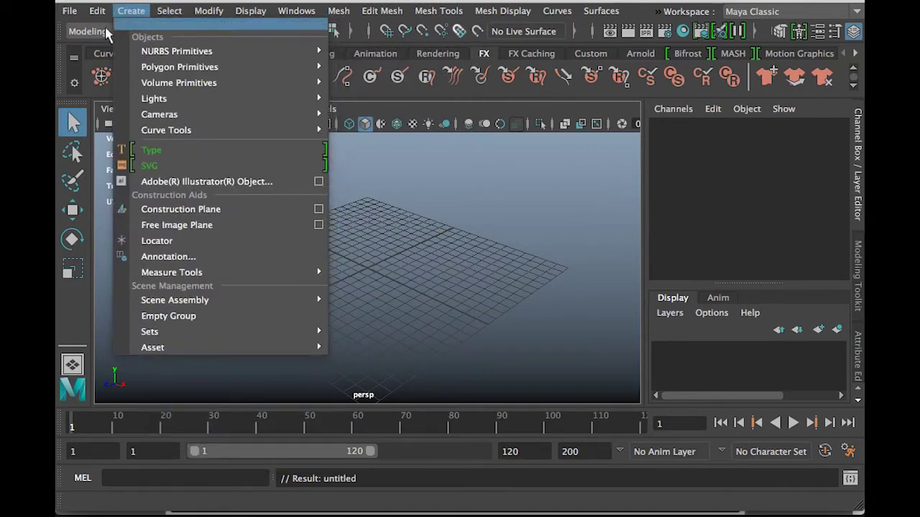
Step: Tear off the Create commands as a floating window, move it over the viewport and close it
mouse_move(191, 51)
left_click(205, 27)
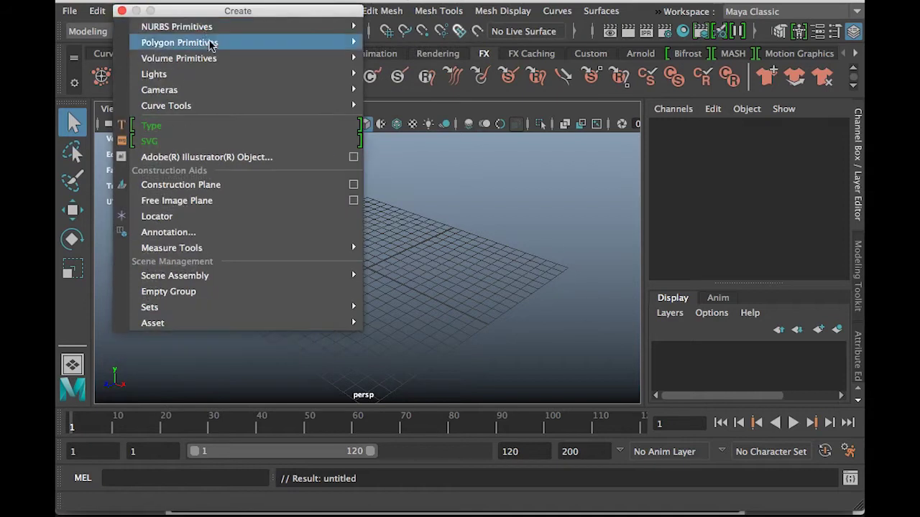
left_click_drag(210, 14, 538, 85)
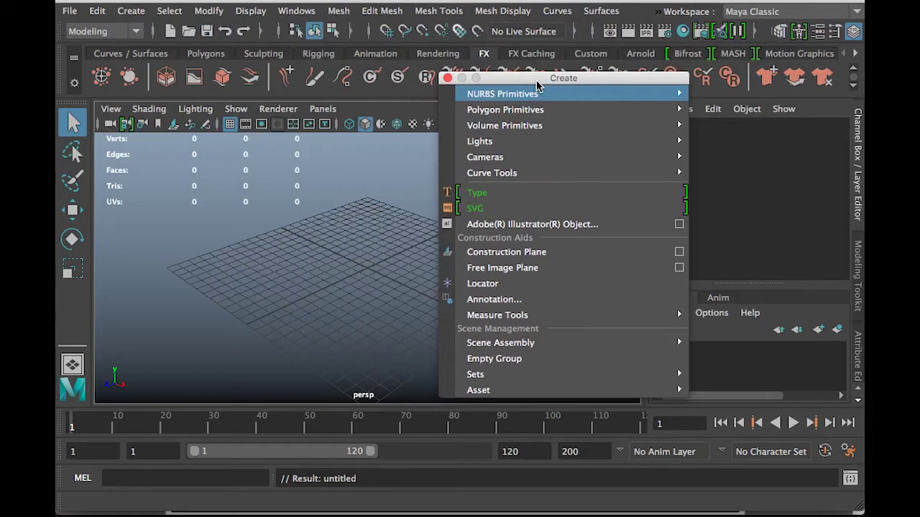
mouse_move(553, 99)
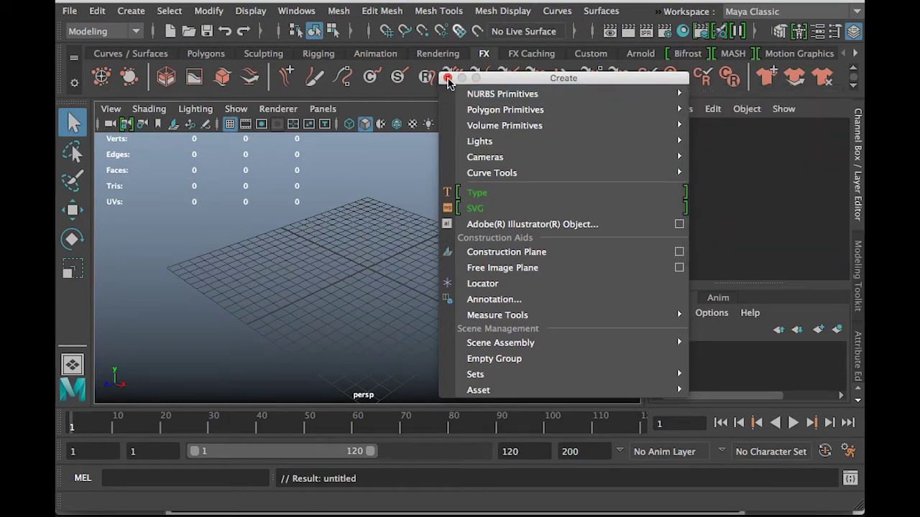
left_click(447, 78)
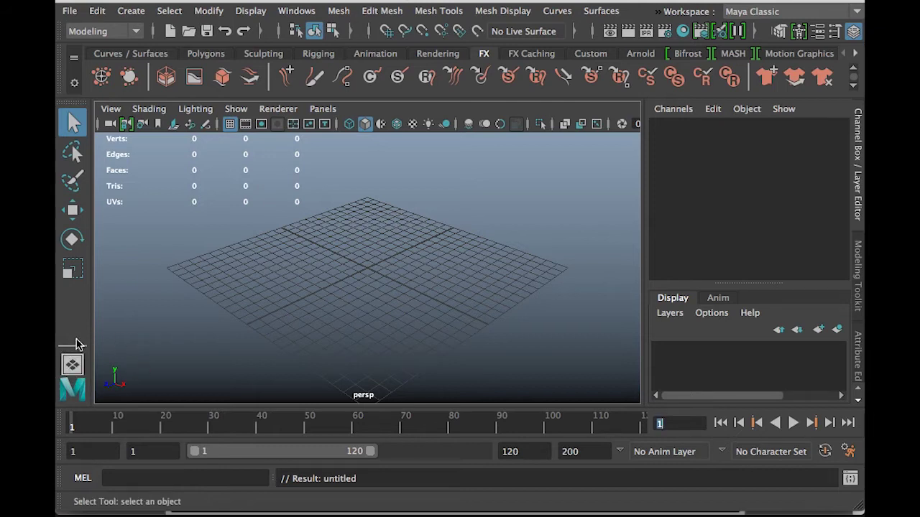
Step: Open the Maya product page from the Maya logo, close its browser page and switch back to Maya
left_click(71, 388)
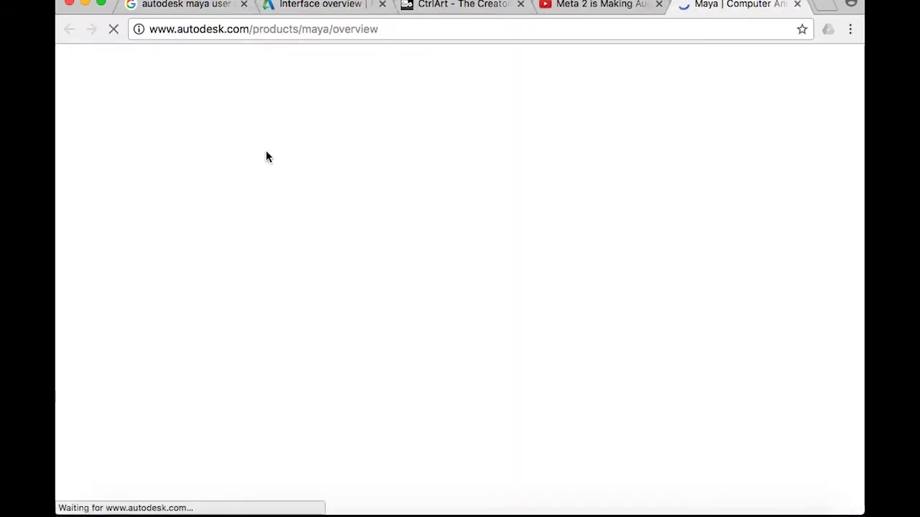
left_click(798, 5)
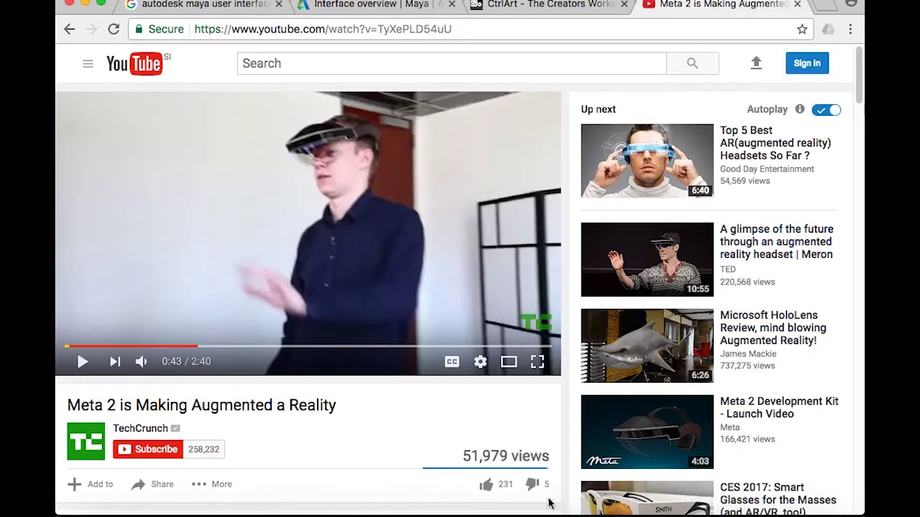
left_click(604, 511)
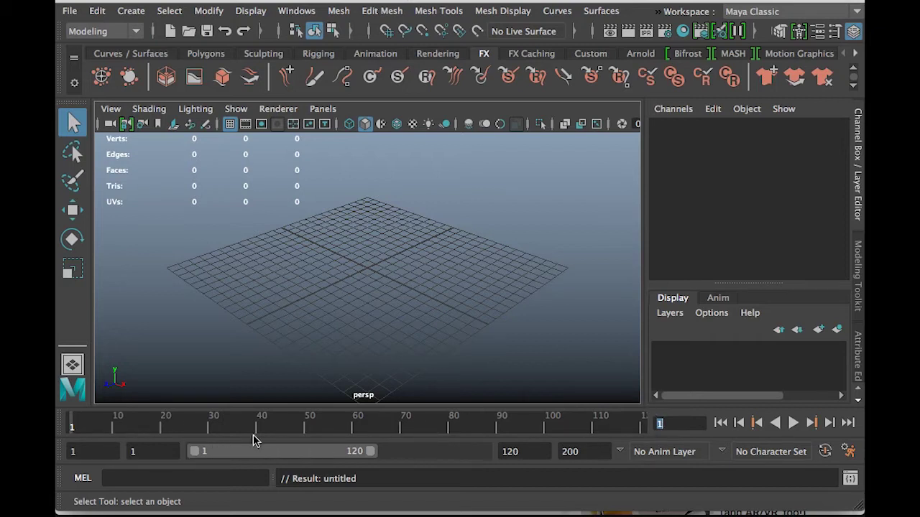
Step: Extend the timeline's playback range to end at frame 195
left_click_drag(371, 453, 646, 423)
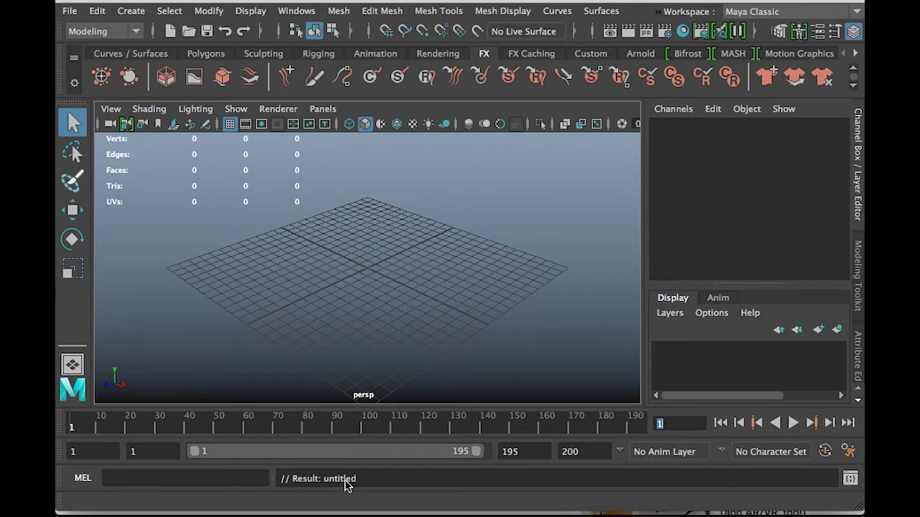
Step: Open the Script Editor, move it aside to look at its MEL and Python input areas, and close it
left_click(850, 478)
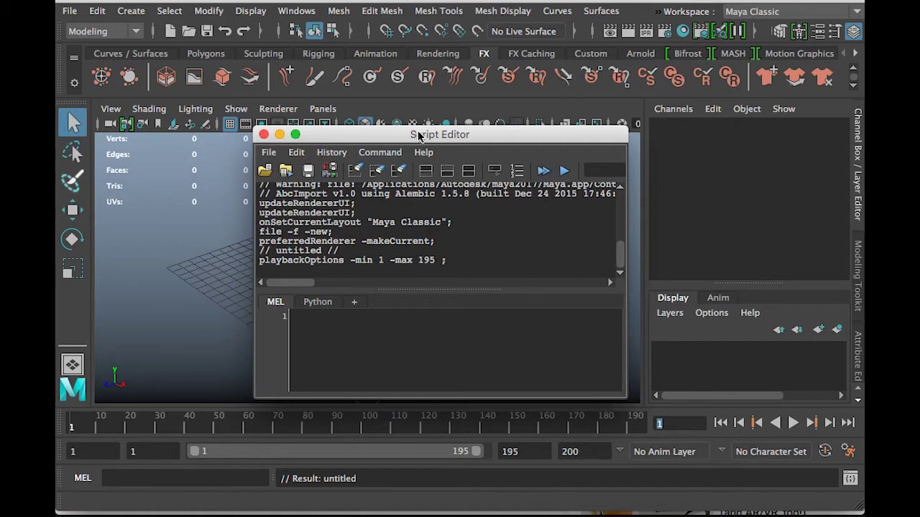
left_click_drag(419, 136, 632, 126)
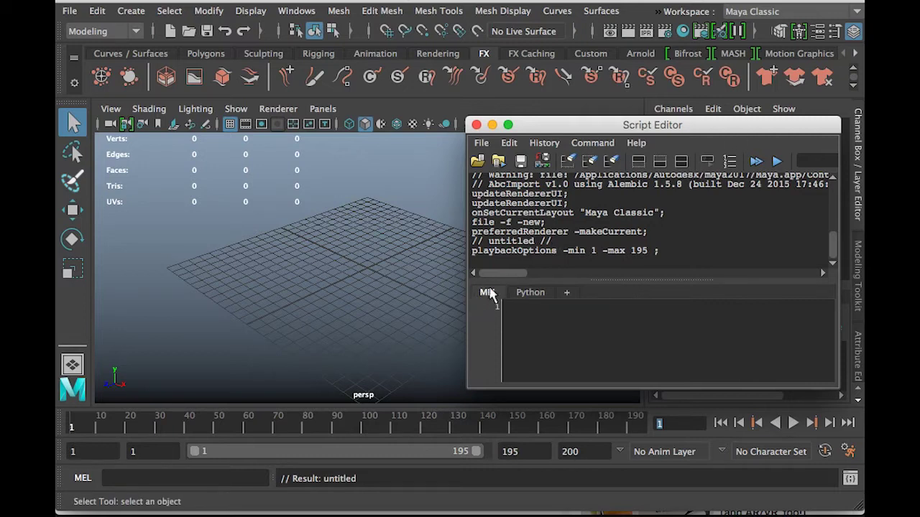
left_click(530, 293)
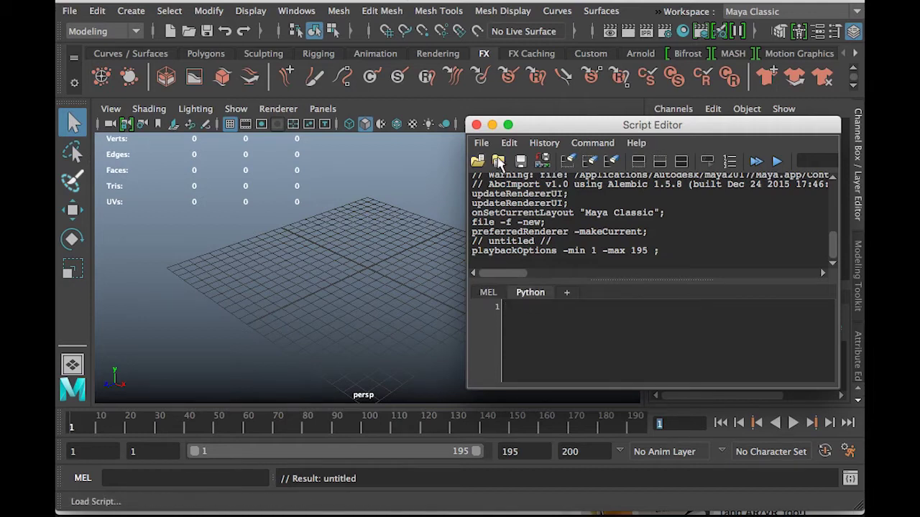
left_click(475, 125)
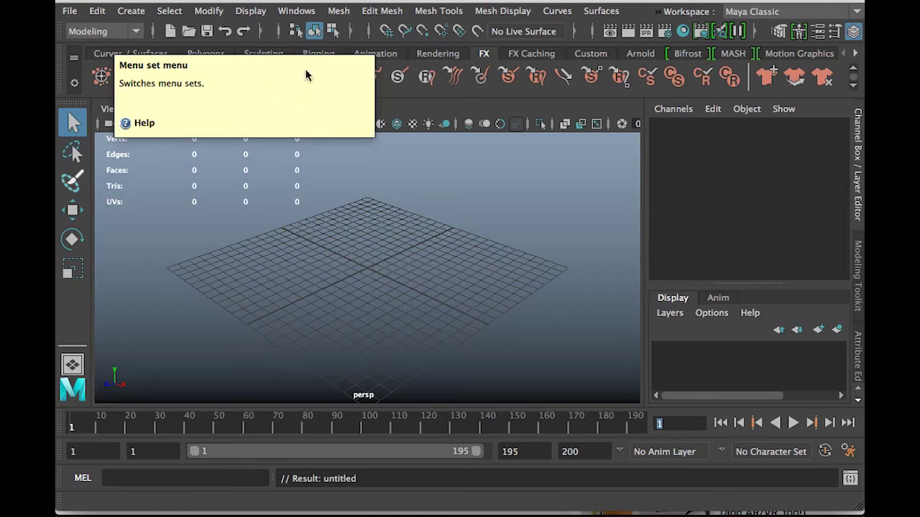
Step: Show the Polygons shelf, create a polygon cube at the origin with default options and frame it in the perspective view
left_click(207, 55)
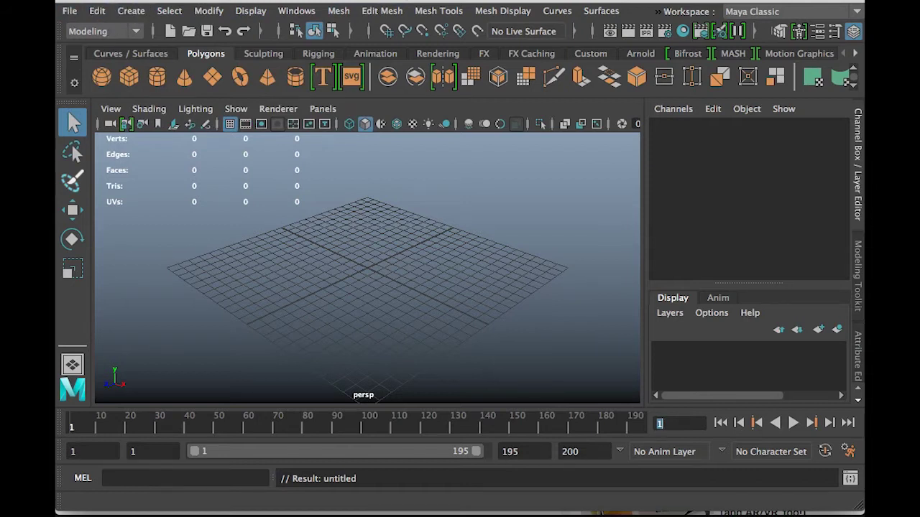
left_click(135, 13)
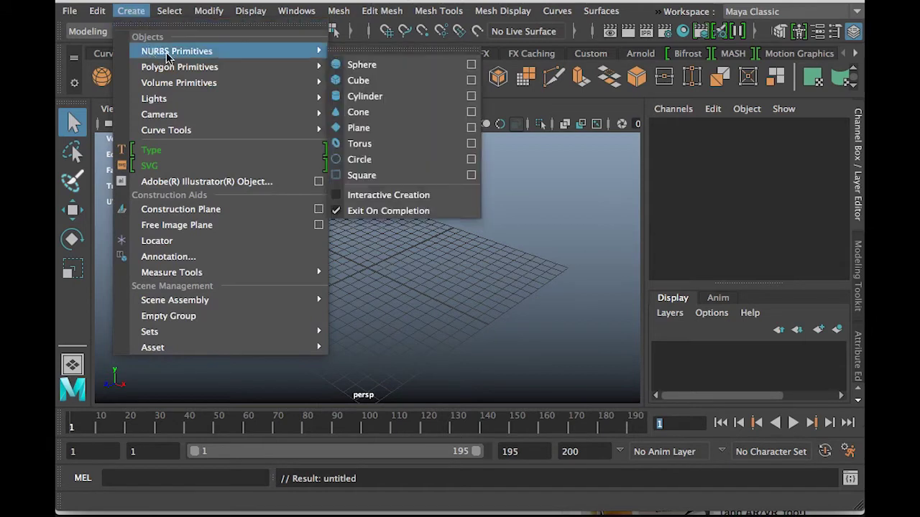
mouse_move(150, 70)
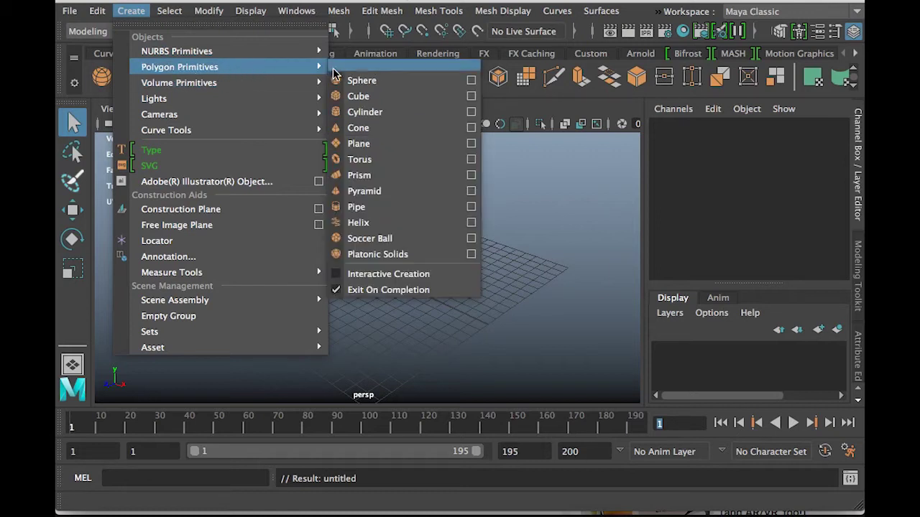
left_click(369, 96)
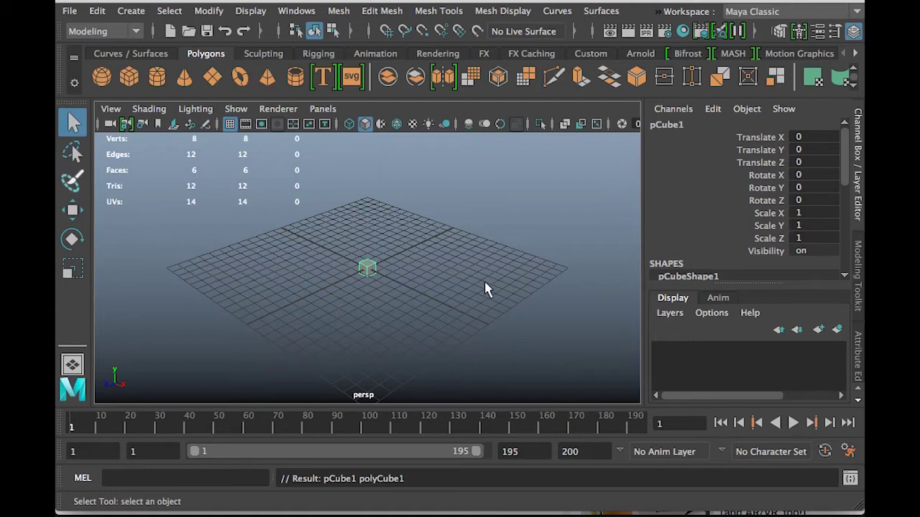
key("f")
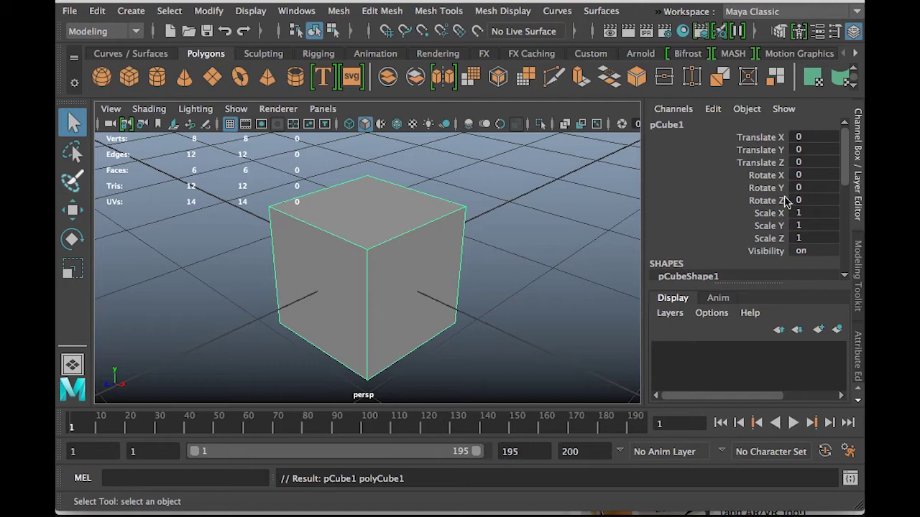
Step: Try a Rotate X value of 90 on the cube and reset it to 0
left_click(814, 175)
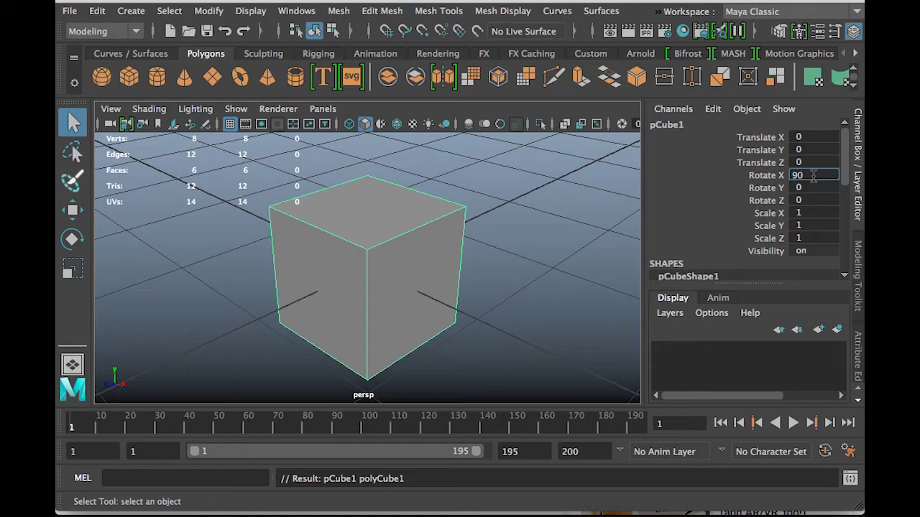
key("Return")
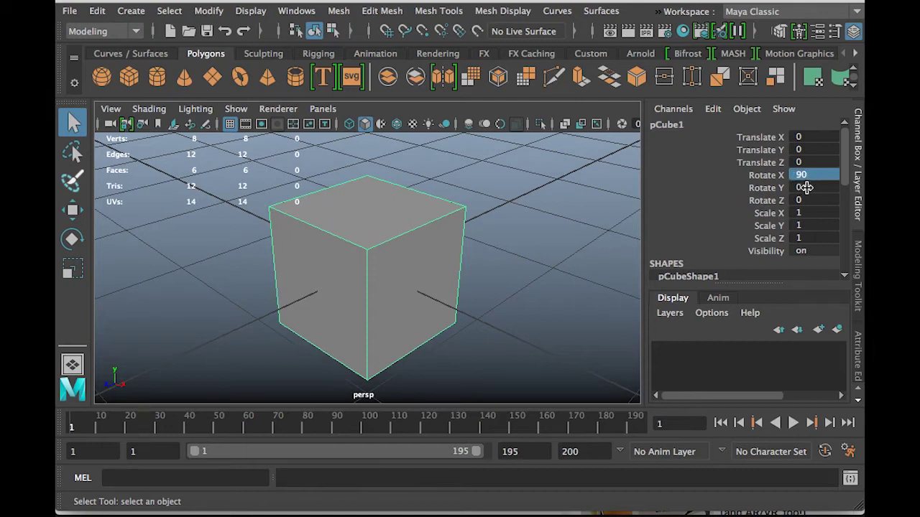
left_click(807, 188)
left_click(814, 175)
type("0")
key("Return")
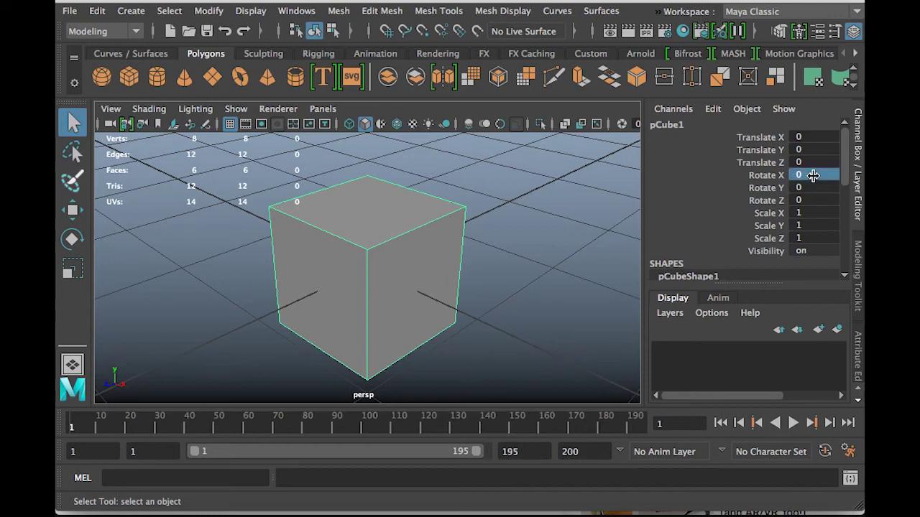
Step: Try a Scale X value of 2 on the cube and reset it to 1
left_click(813, 213)
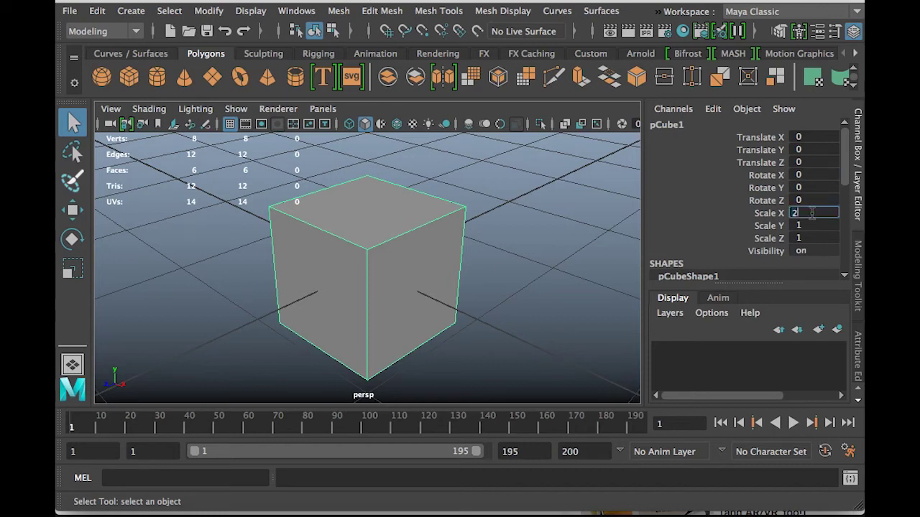
type("2")
key("Return")
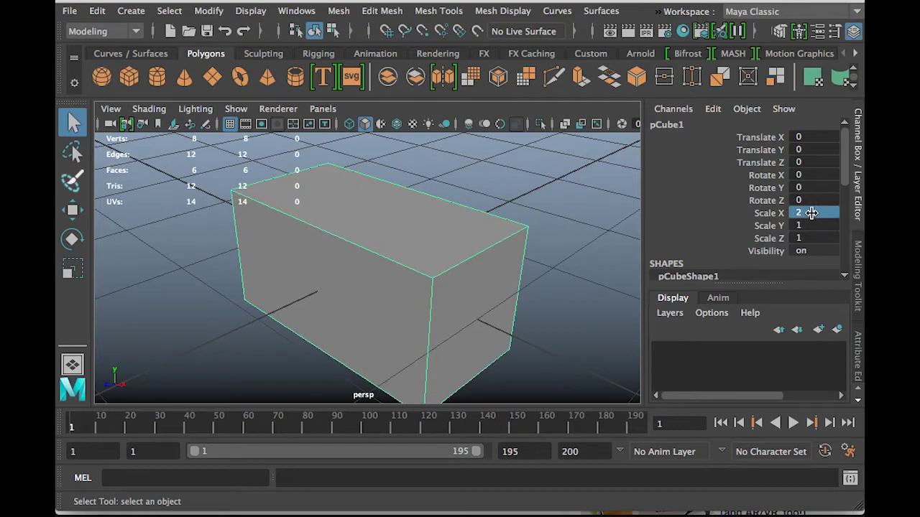
key("1")
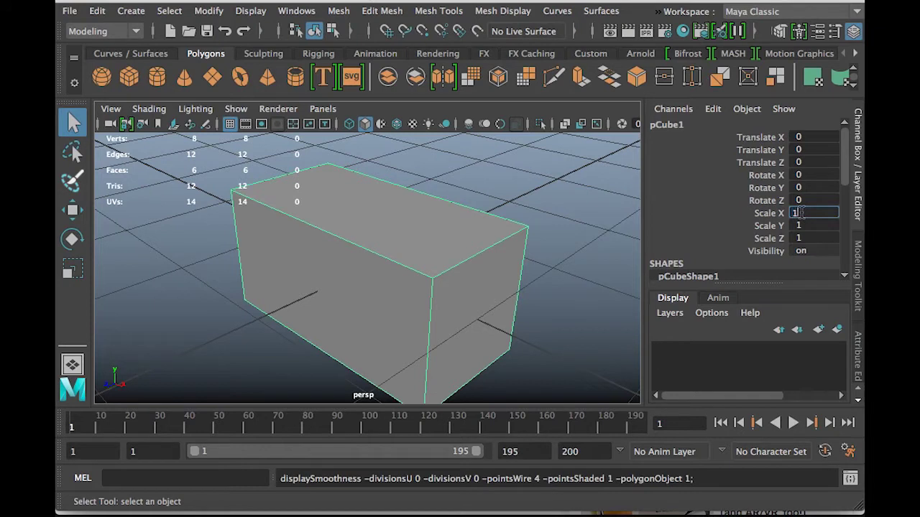
key("Return")
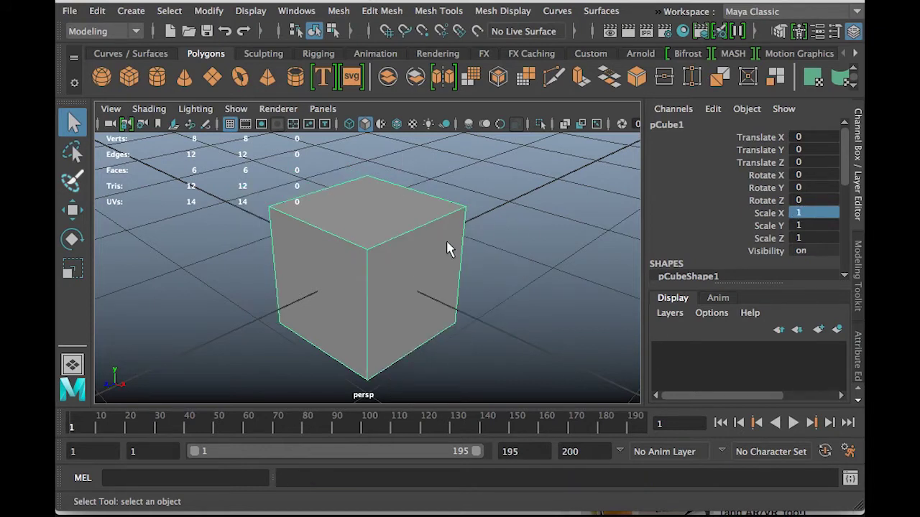
Step: Practise orbiting, zooming and panning around the cube, framing the whole scene and reframing the selected cube
left_click_drag(437, 251, 485, 267, "alt")
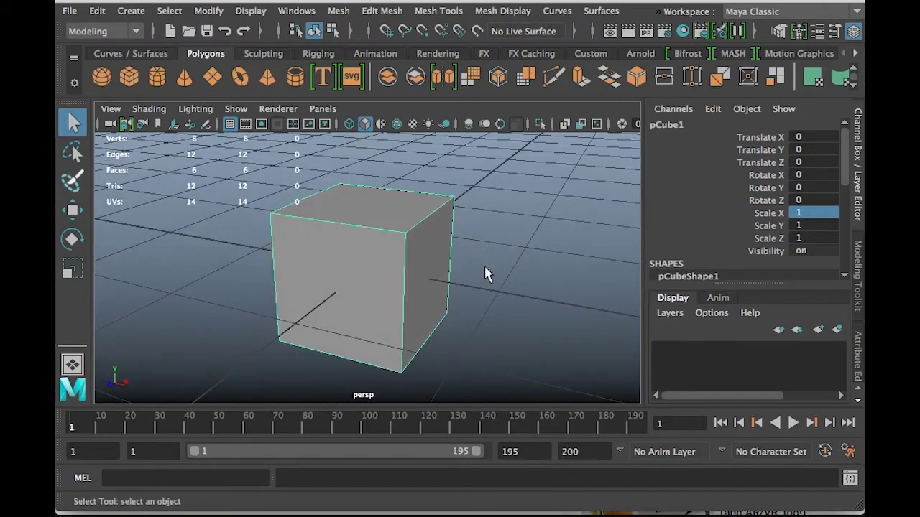
scroll(386, 273, "up", 3)
middle_click_drag(356, 254, 540, 251, "alt")
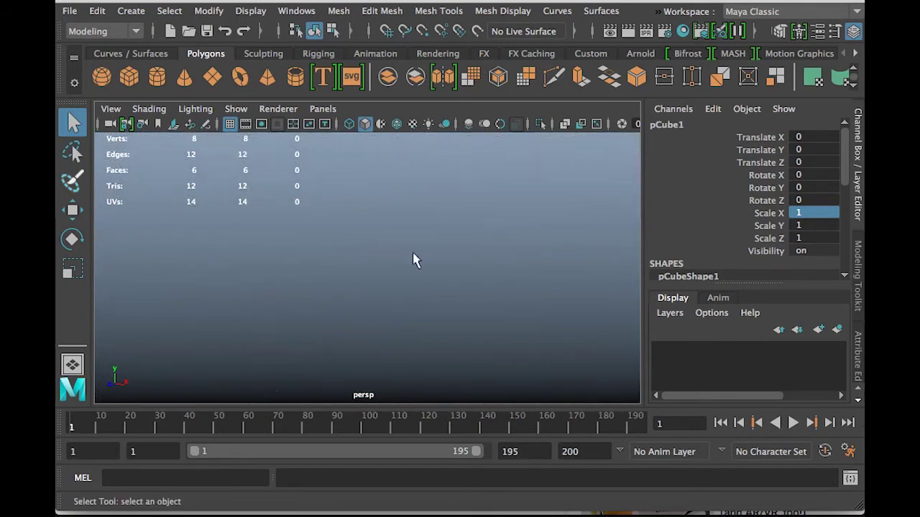
key("a")
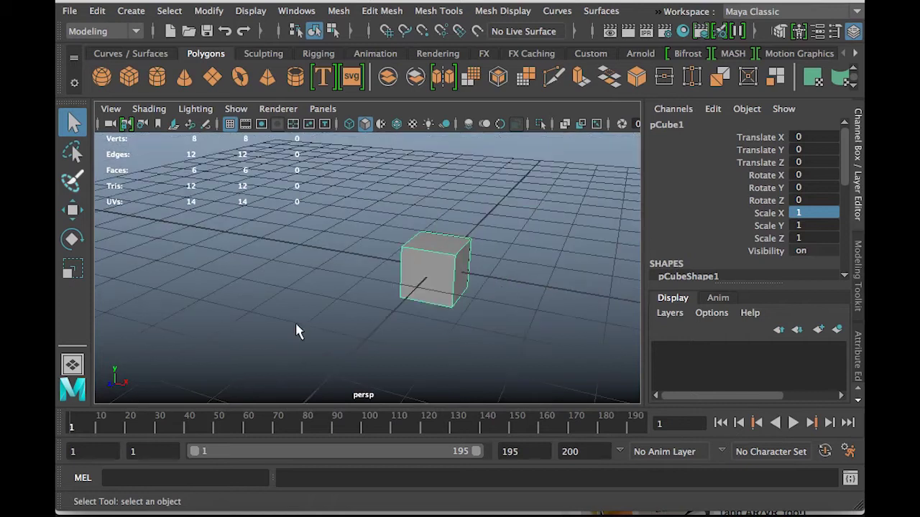
key("f")
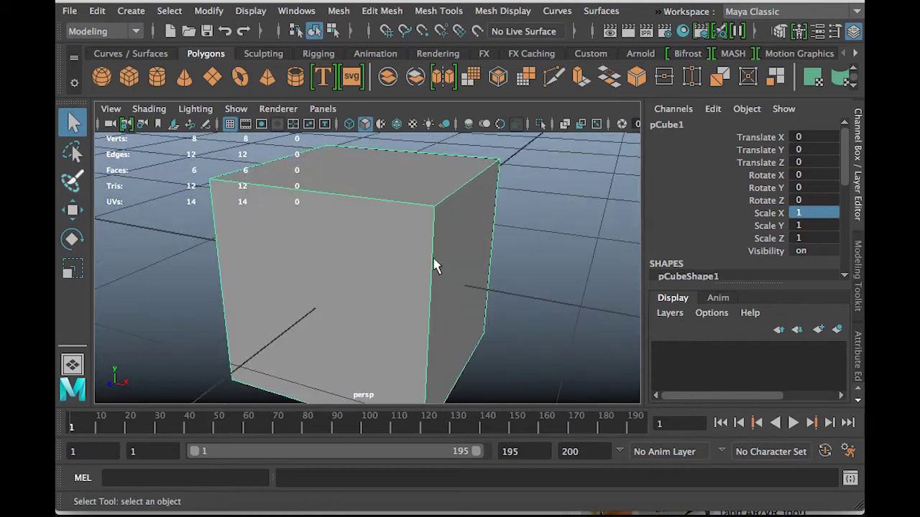
scroll(439, 262, "up", 6)
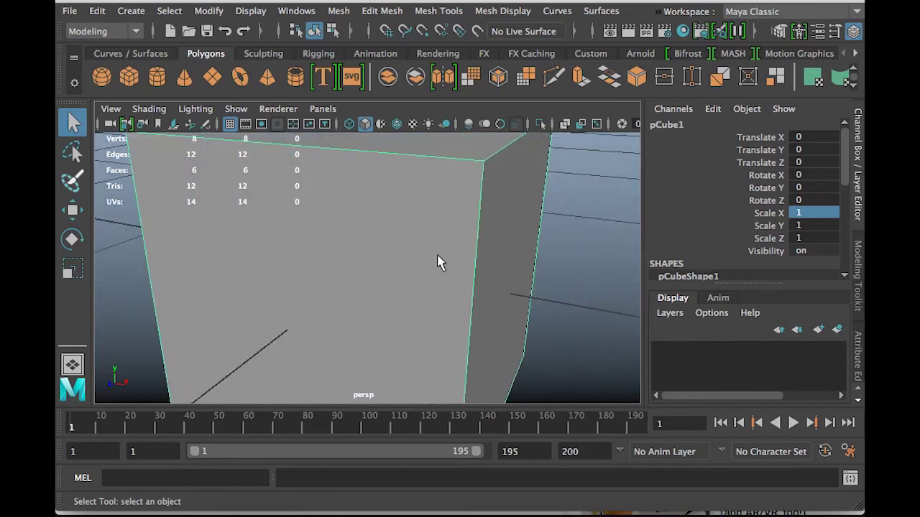
key("f")
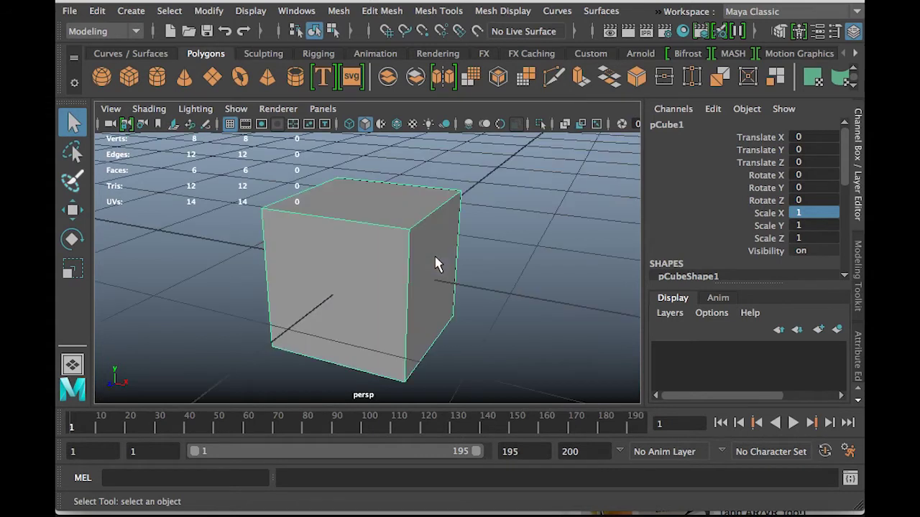
Step: Examine the cube and grid from several distances and angles by zooming, panning and orbiting the perspective view
scroll(436, 263, "down", 3)
middle_click_drag(435, 263, 277, 244, "alt")
scroll(546, 253, "down", 4)
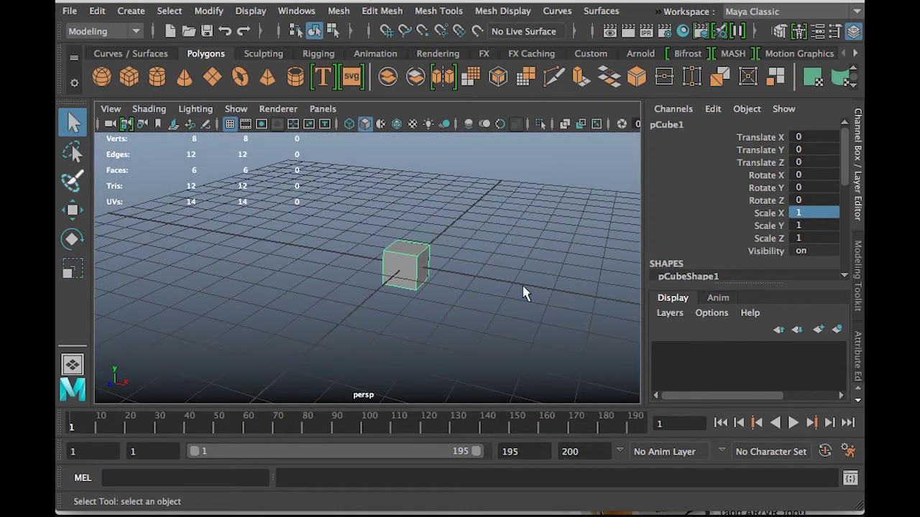
left_click_drag(476, 251, 388, 270, "alt")
middle_click_drag(388, 270, 298, 257, "alt")
scroll(317, 271, "up", 5)
scroll(316, 271, "down", 10)
scroll(310, 278, "up", 3)
scroll(310, 278, "up", 3)
scroll(311, 278, "down", 6)
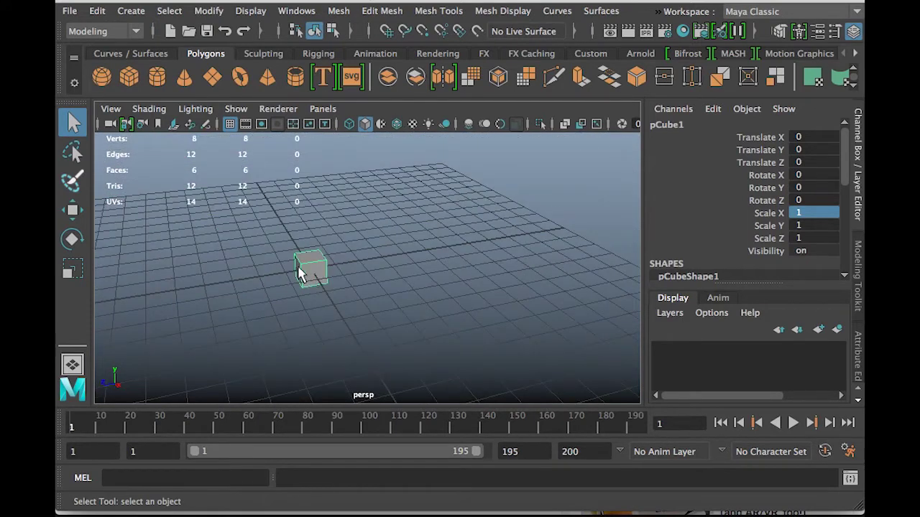
Step: Practise panning, dollying and orbiting to a front-facing view of the cube, and frame the cube again
scroll(300, 272, "up", 5)
middle_click_drag(415, 290, 166, 288, "alt")
right_click_drag(165, 288, 117, 285, "alt")
right_click_drag(544, 263, 385, 271, "alt")
left_click_drag(481, 257, 393, 248, "alt")
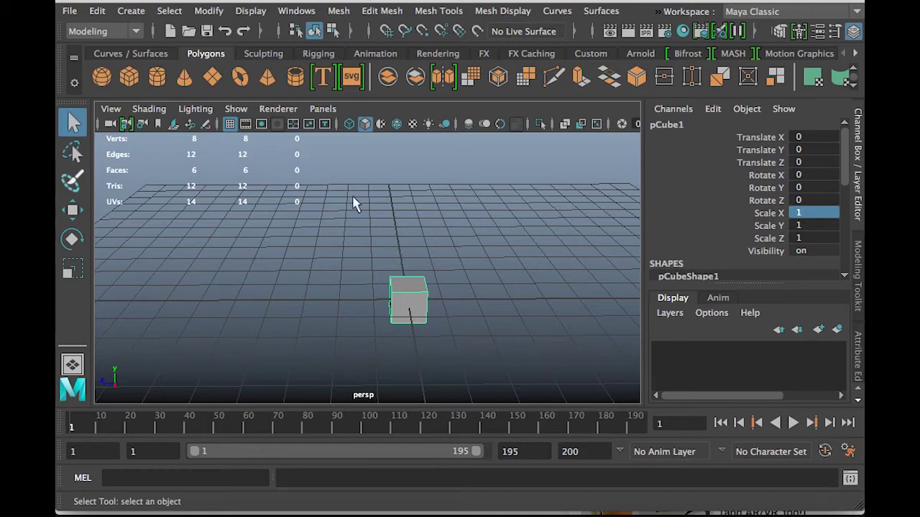
left_click_drag(352, 203, 403, 237, "alt")
key("f")
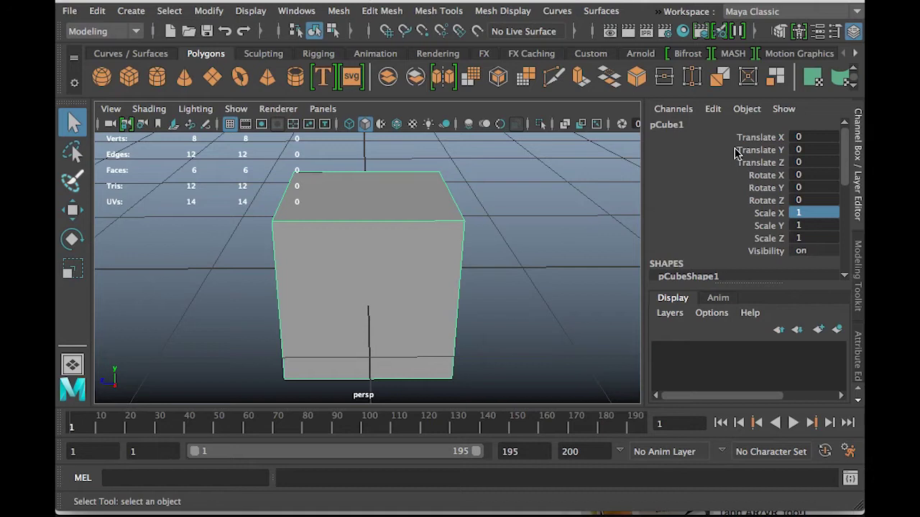
Step: Look through the cube's marking menu of component modes, such as Vertex, Edge, Face and Object Mode
left_click_drag(410, 215, 460, 244, "alt")
scroll(445, 282, "down", 5)
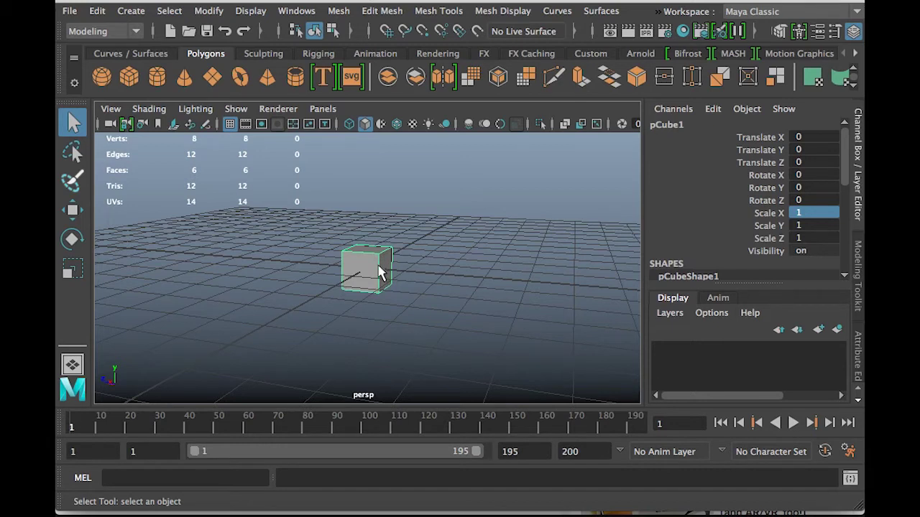
scroll(383, 279, "up", 3)
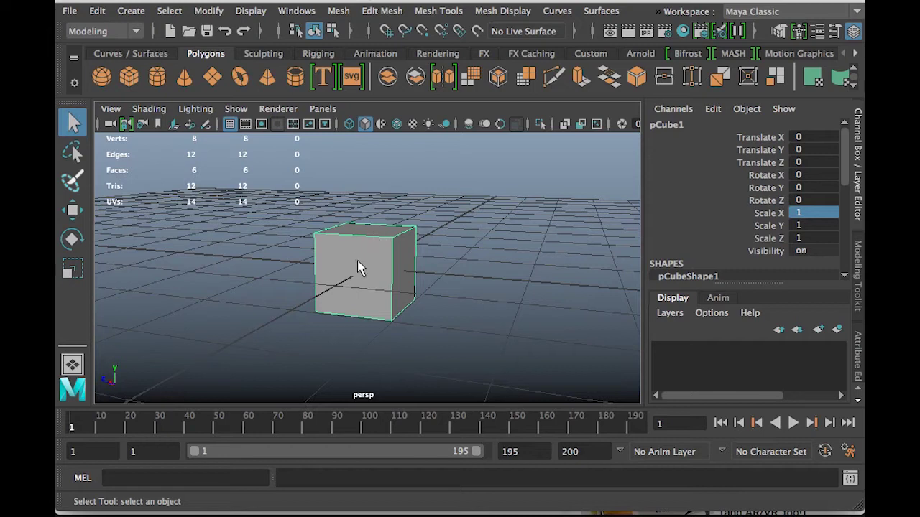
right_click(360, 265)
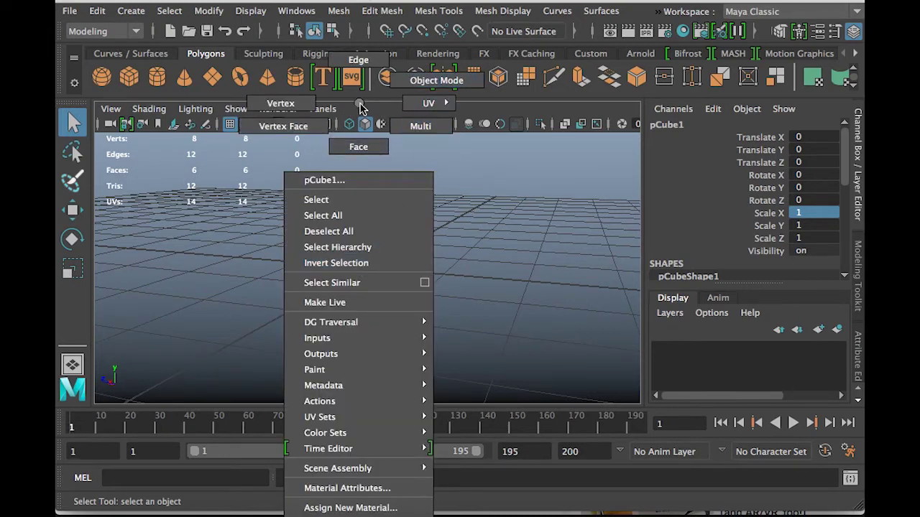
right_click_drag(410, 301, 412, 307)
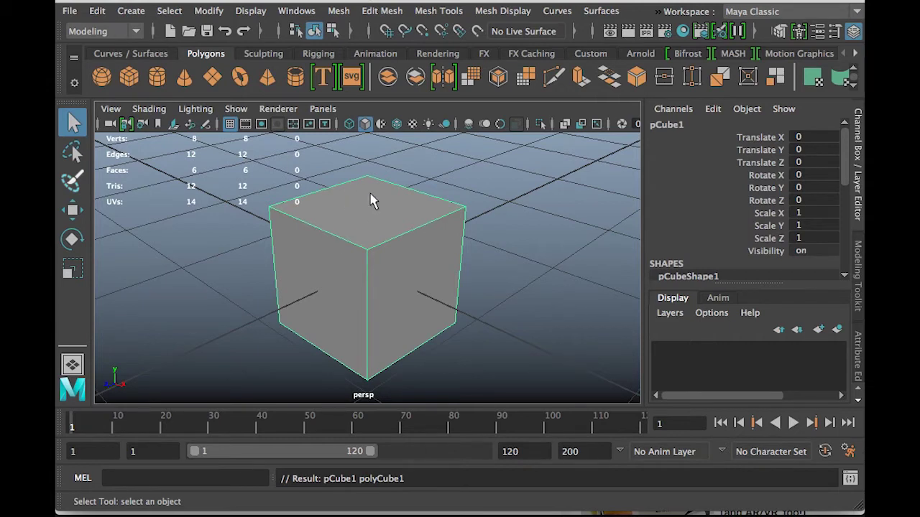
Step: Move the cube along its X, Y and Z axes to about 0.618, 1.475 and 1.2
key("w")
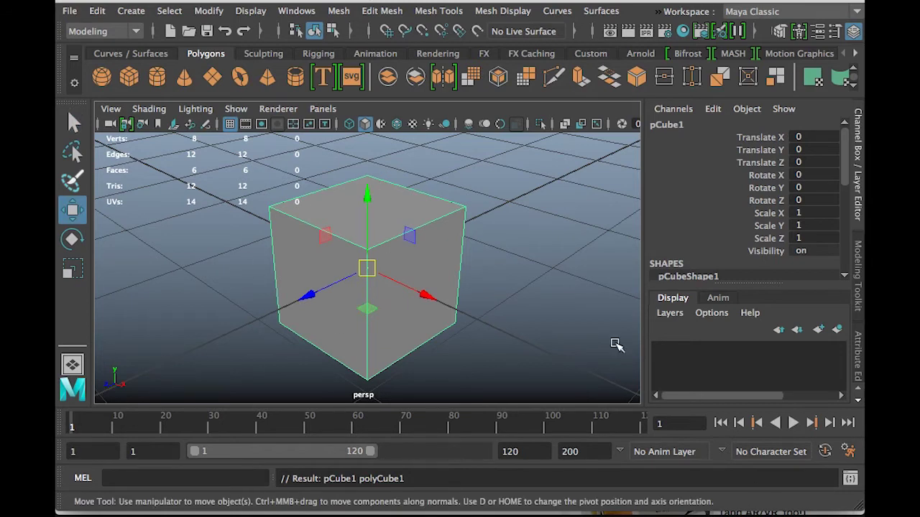
mouse_move(428, 296)
left_mouse_down()
mouse_move(219, 199)
mouse_move(418, 289)
left_mouse_up()
left_click_drag(359, 193, 360, 121)
scroll(444, 239, "down", 5)
scroll(443, 239, "down", 3)
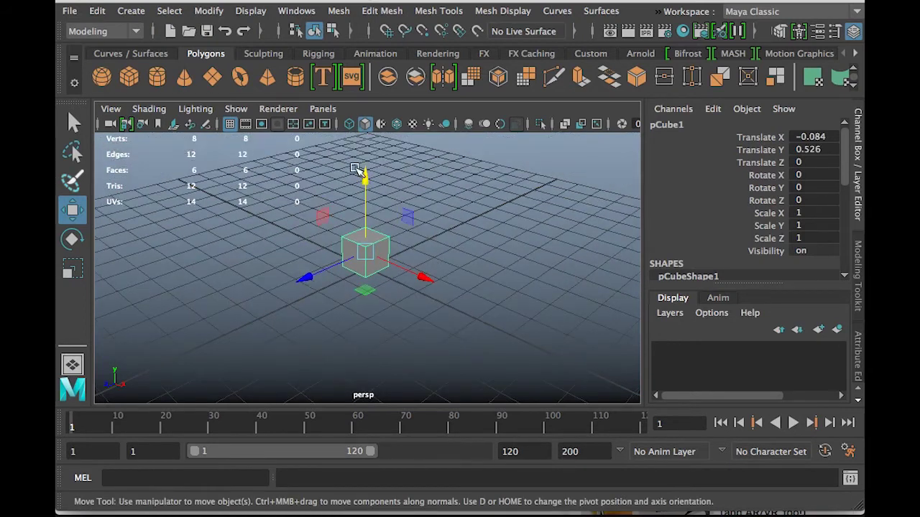
left_click_drag(365, 179, 368, 151)
left_click_drag(421, 242, 438, 259)
left_click_drag(329, 256, 296, 268)
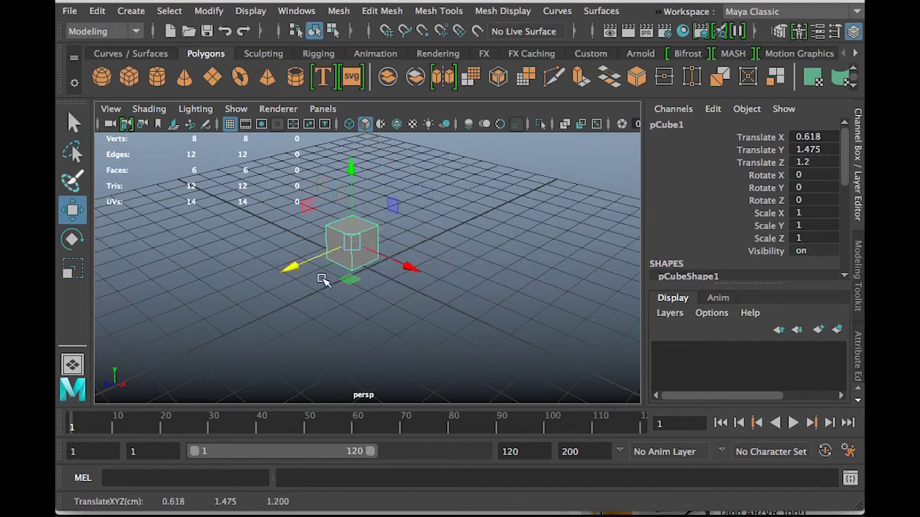
Step: Rotate the cube about its axes to about X 21.257, Y 23.581 and Z -16.747, and frame it
key("e")
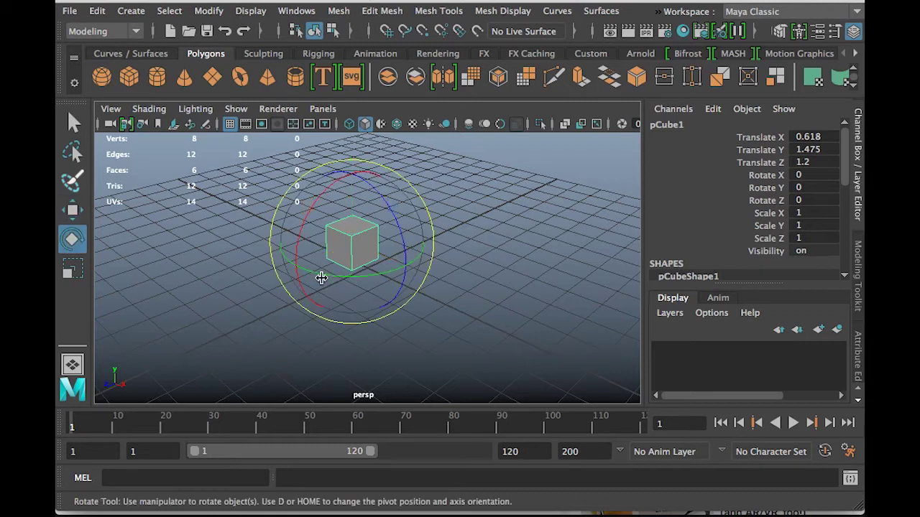
mouse_move(381, 190)
left_mouse_down()
mouse_move(390, 257)
mouse_move(385, 182)
left_mouse_up()
left_click_drag(314, 189, 403, 222)
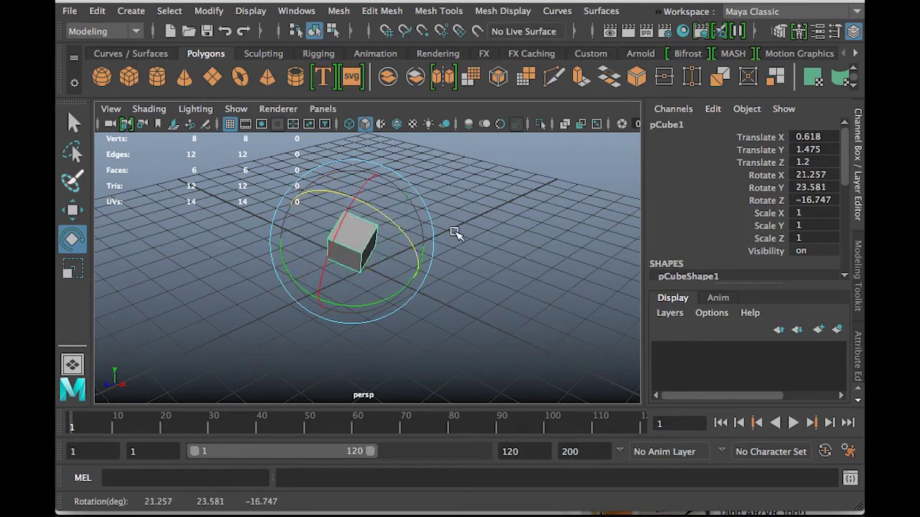
key("f")
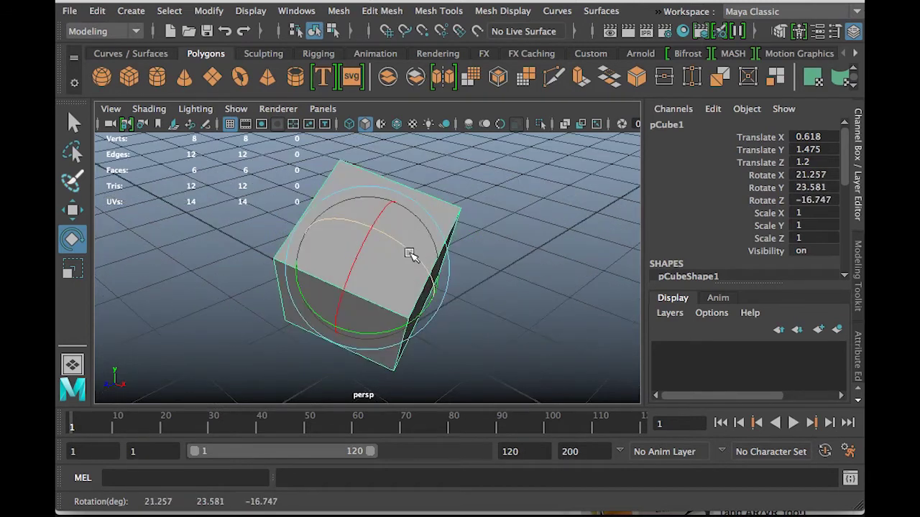
Step: Scale the cube into a tall, thin slab of about 6.177 in X, 10.017 in Y and 1.724 in Z
key("r")
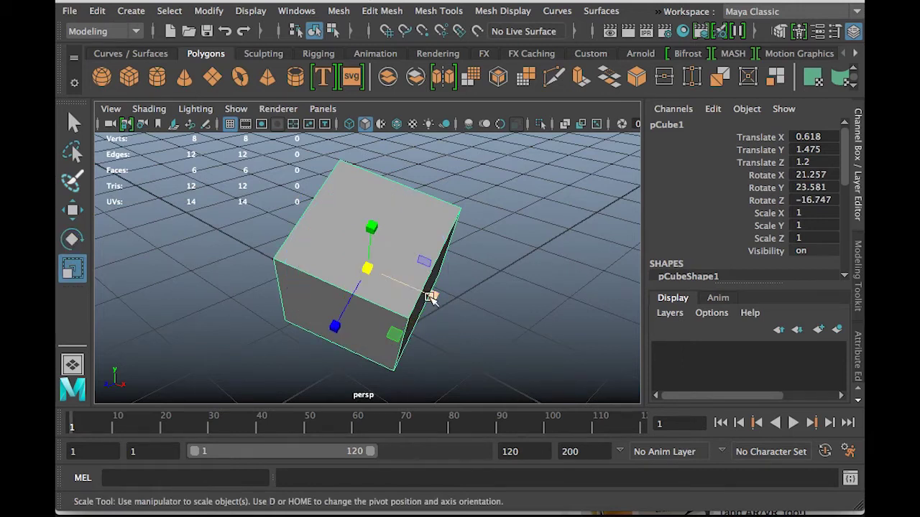
left_click_drag(426, 292, 616, 340)
scroll(381, 253, "down", 4)
left_click_drag(372, 227, 380, 145)
scroll(403, 212, "down", 5)
left_click_drag(367, 268, 381, 302)
left_click_drag(374, 224, 380, 126)
Step: Examine the scaled slab against the grid from several distances and angles
scroll(371, 184, "up", 3)
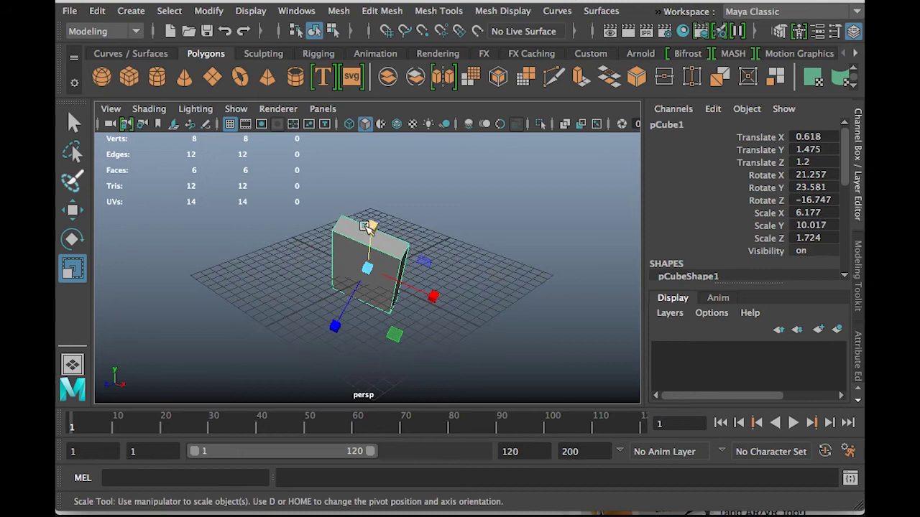
scroll(377, 219, "up", 3)
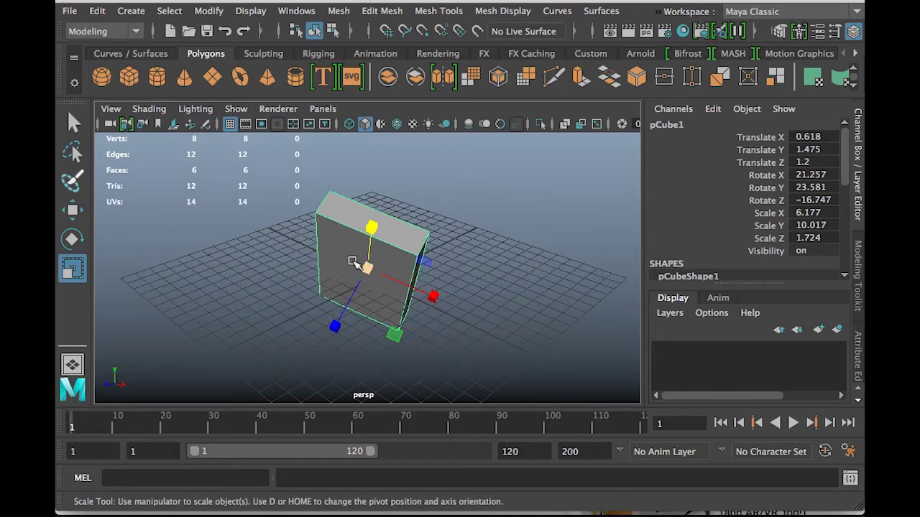
left_click_drag(462, 267, 325, 258, "alt")
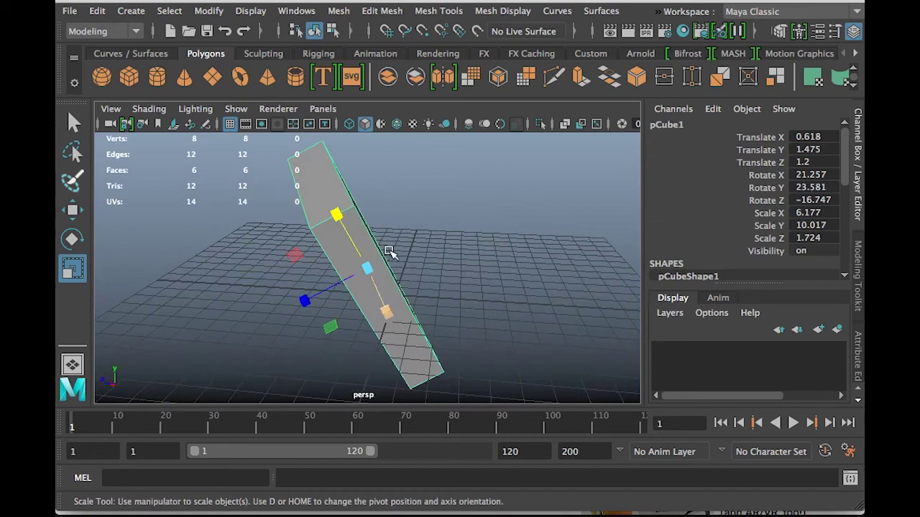
scroll(327, 260, "up", 5)
scroll(327, 259, "down", 5)
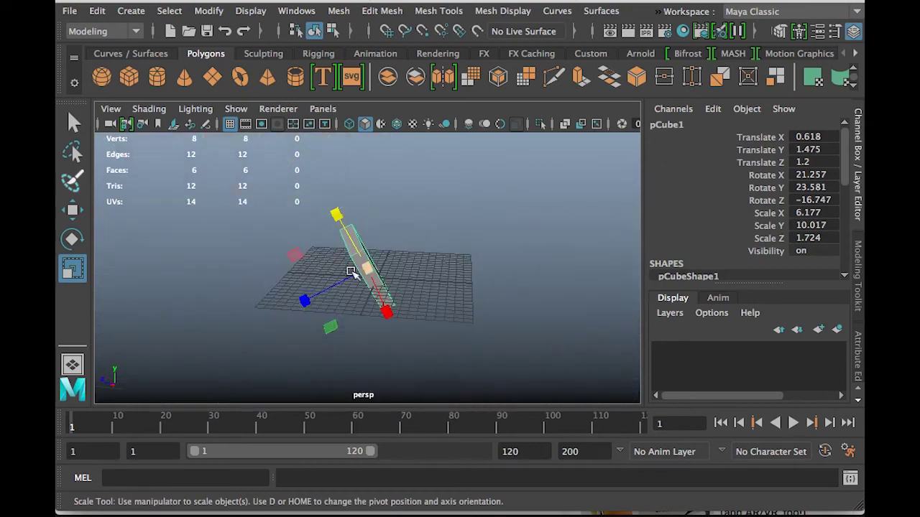
left_click_drag(324, 278, 428, 269, "alt")
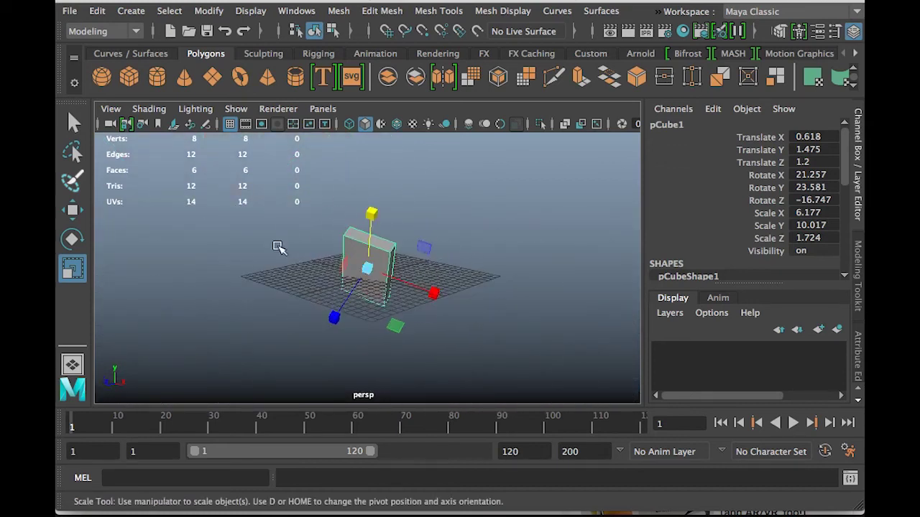
scroll(279, 246, "up", 2)
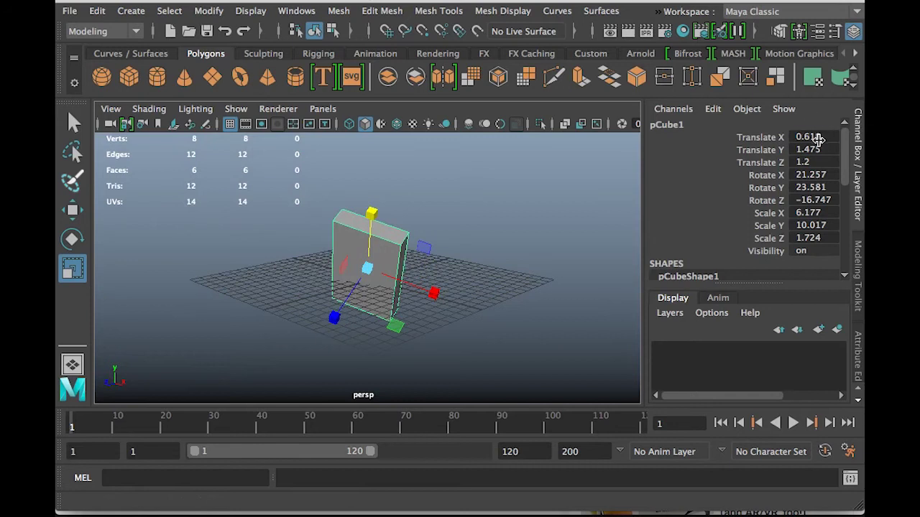
Step: Set the slab's Translate X, Y and Z values to 0
double_click(818, 136)
type("0")
key("Tab")
type("0")
key("Tab")
type("0")
Step: Set the slab's Rotate X, Y and Z values to 0
key("Tab")
type("0")
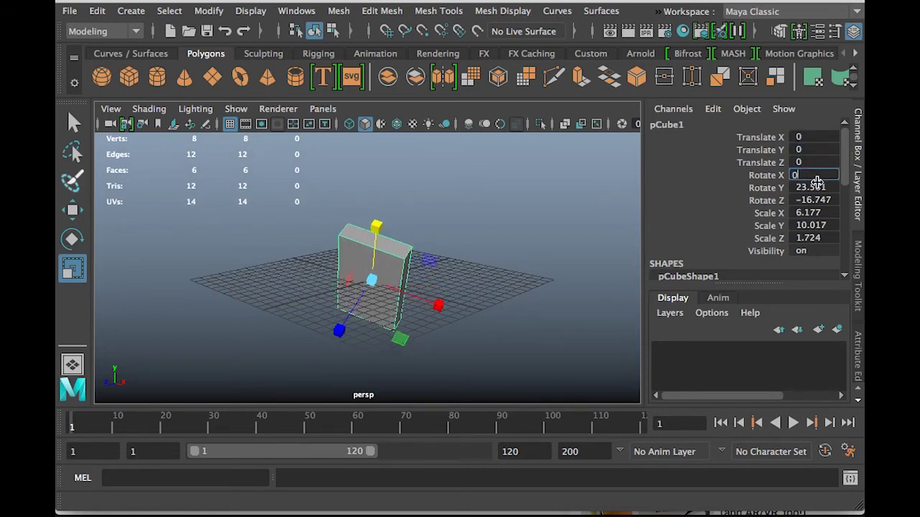
key("Tab")
type("0")
type("0")
key("Tab")
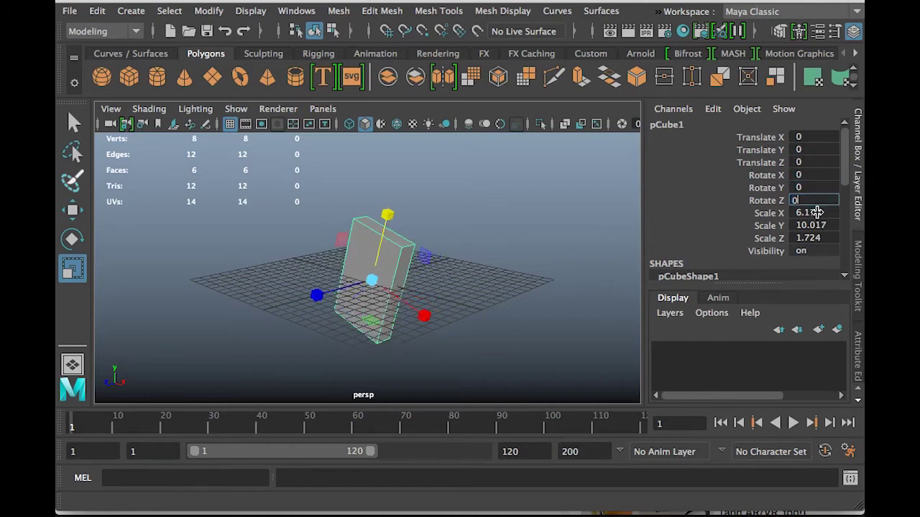
Step: Set the object's Scale X, Y and Z values to 0
type("0")
key("Tab")
type("0")
key("Tab")
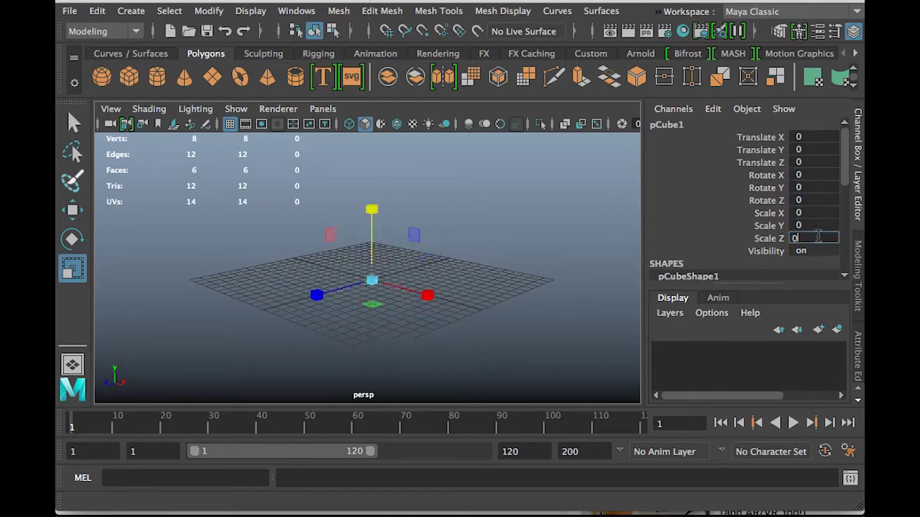
Step: Set Scale X, Y and Z together to 1 and frame the cube
left_click_drag(811, 212, 808, 238)
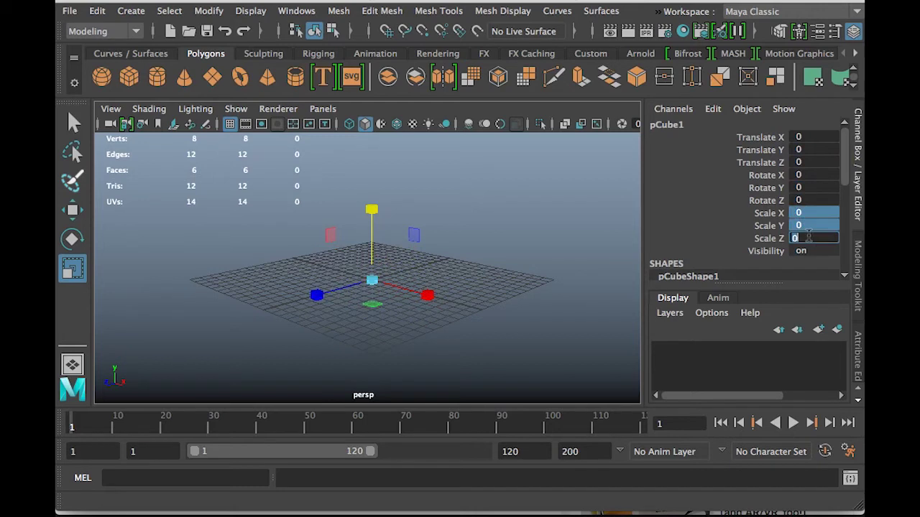
key("Return")
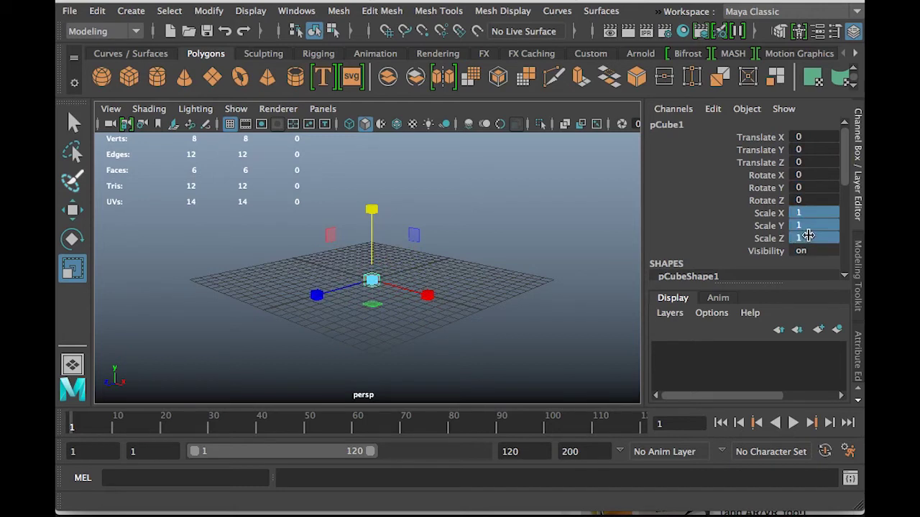
key("f")
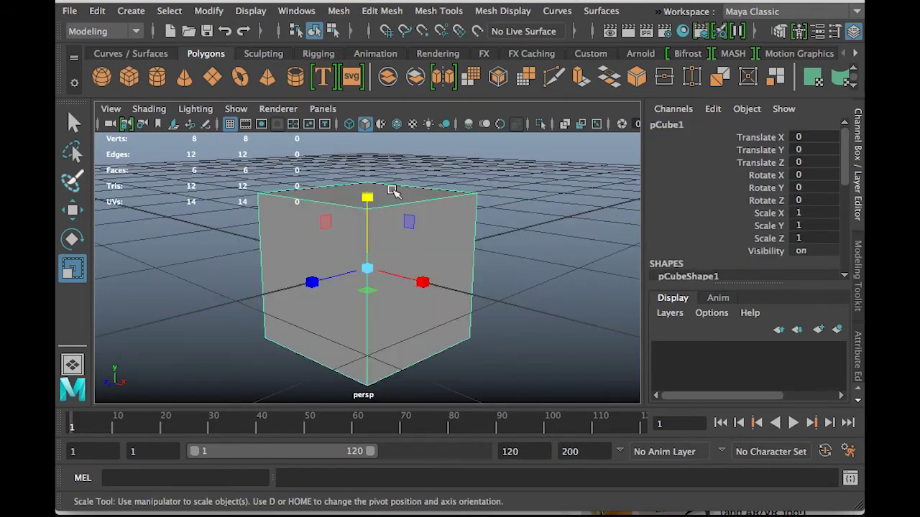
Step: Hide the grid in the perspective viewport, and try hiding and showing the selected cube
left_click_drag(517, 243, 448, 248, "alt")
scroll(448, 249, "down", 5)
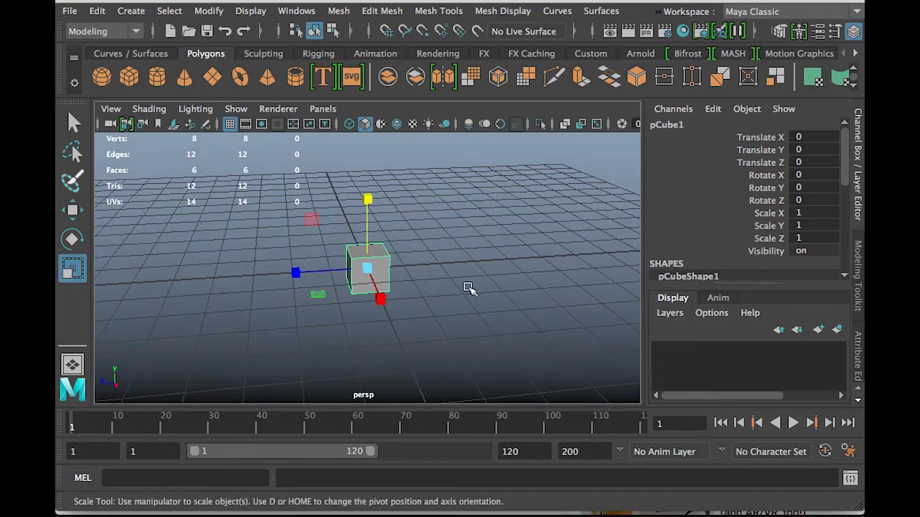
scroll(445, 273, "down", 2)
scroll(467, 243, "down", 1)
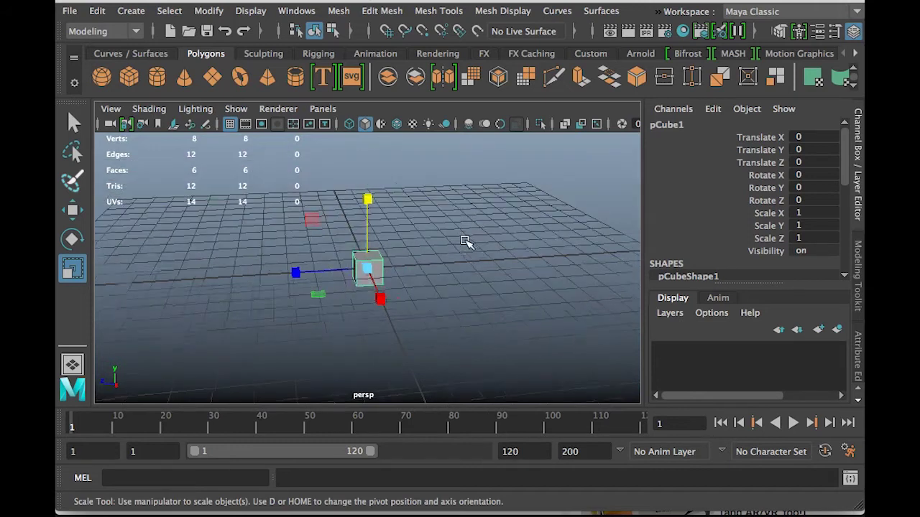
scroll(467, 243, "up", 3)
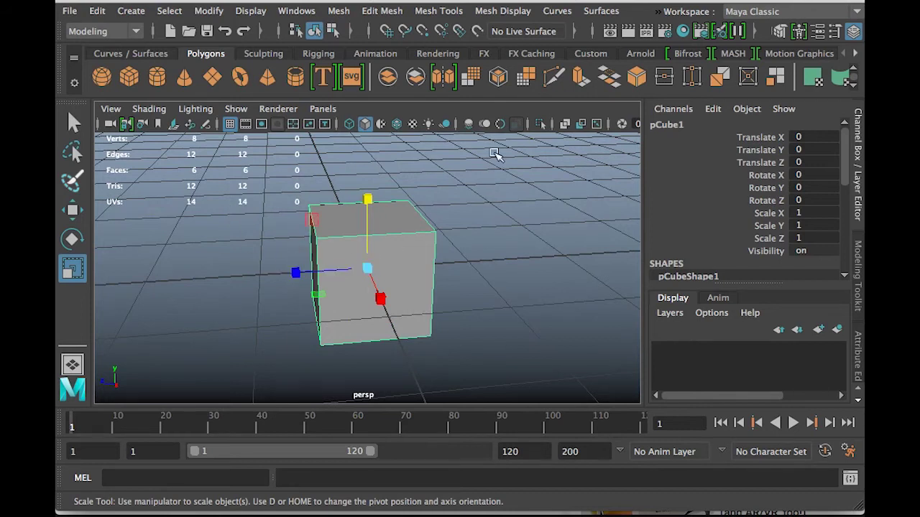
left_click(236, 109)
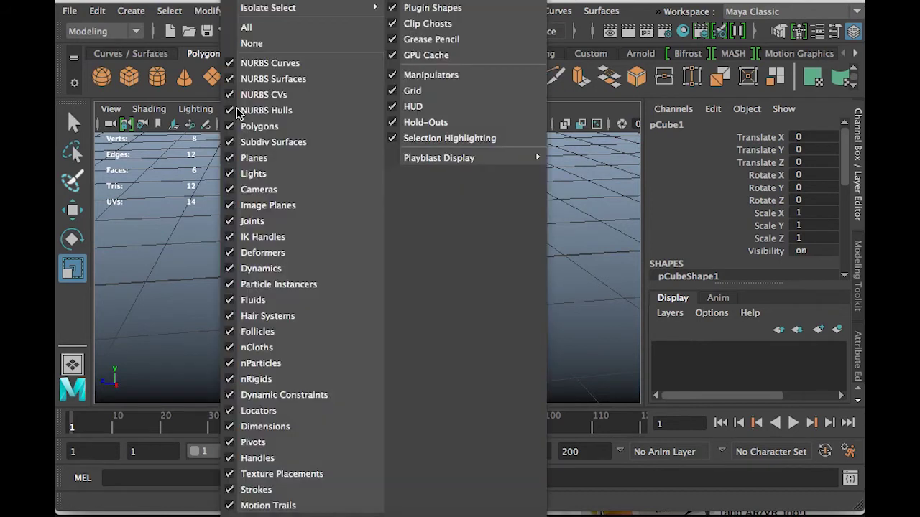
left_click(412, 91)
key("ctrl+h")
key("shift+h")
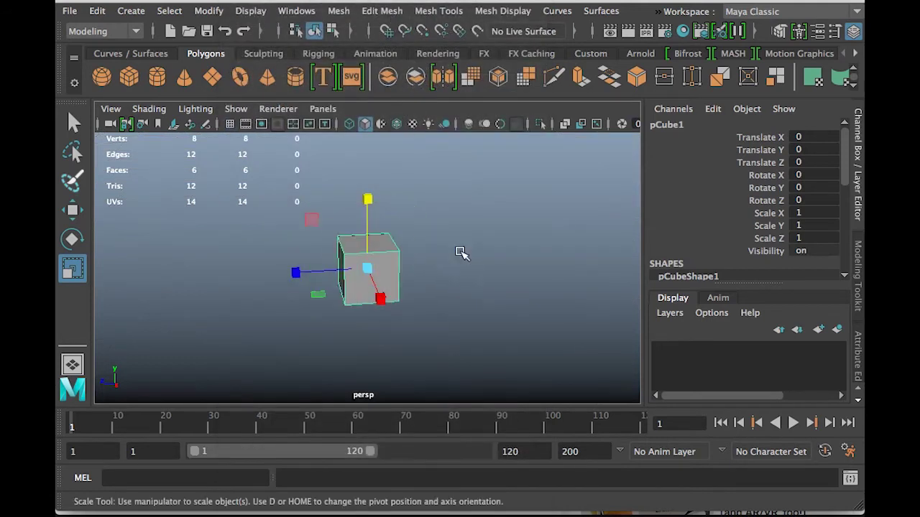
Step: Turn off the display of Plugin Shapes and show the grid again in the perspective viewport
left_click(236, 109)
left_click(439, 7)
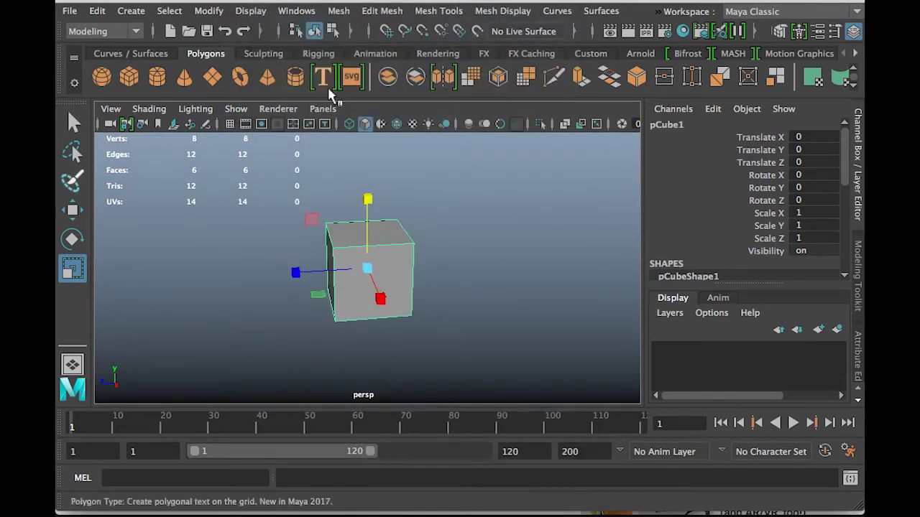
left_click(236, 109)
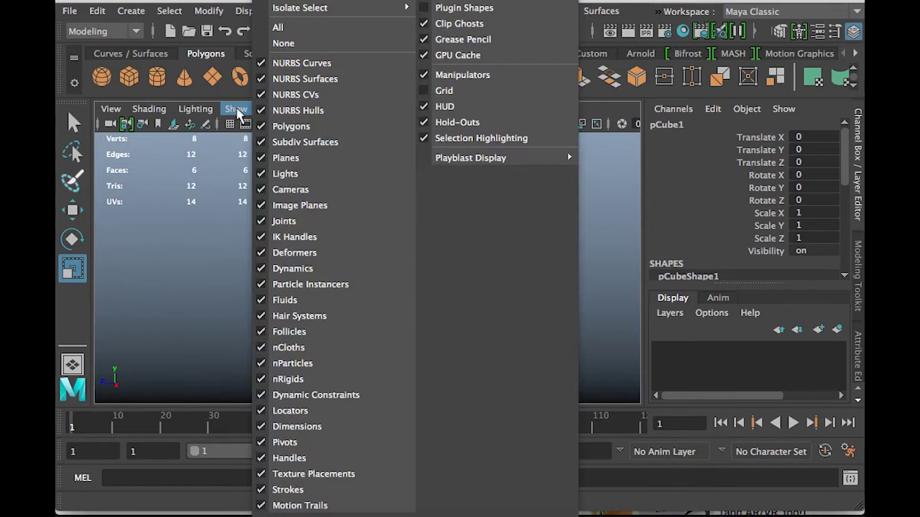
left_click(452, 91)
scroll(474, 259, "down", 3)
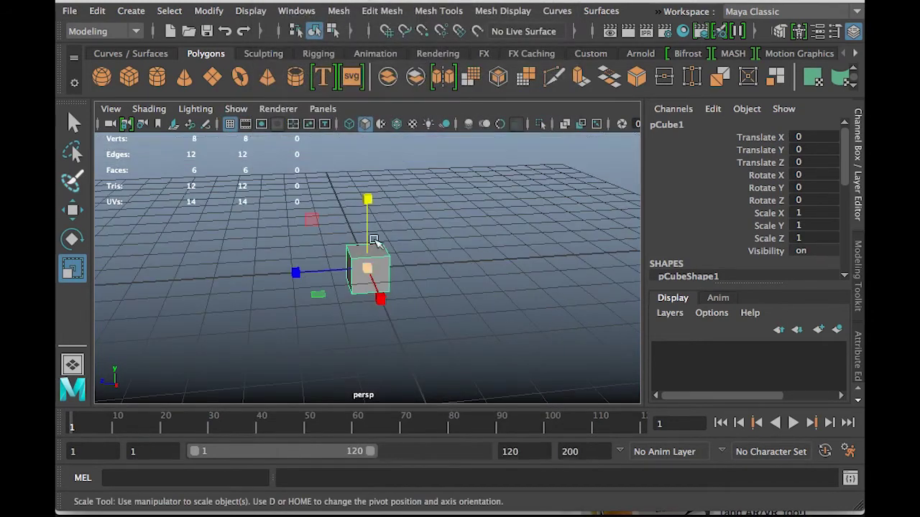
Step: Move the cube up along the Y axis to about 0.537, so that it sits on the grid
key("w")
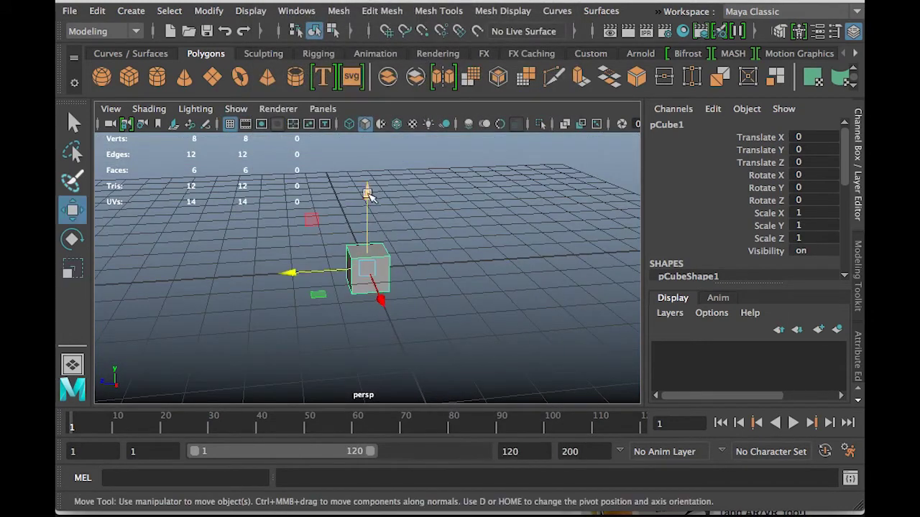
left_click_drag(306, 249, 419, 220, "alt")
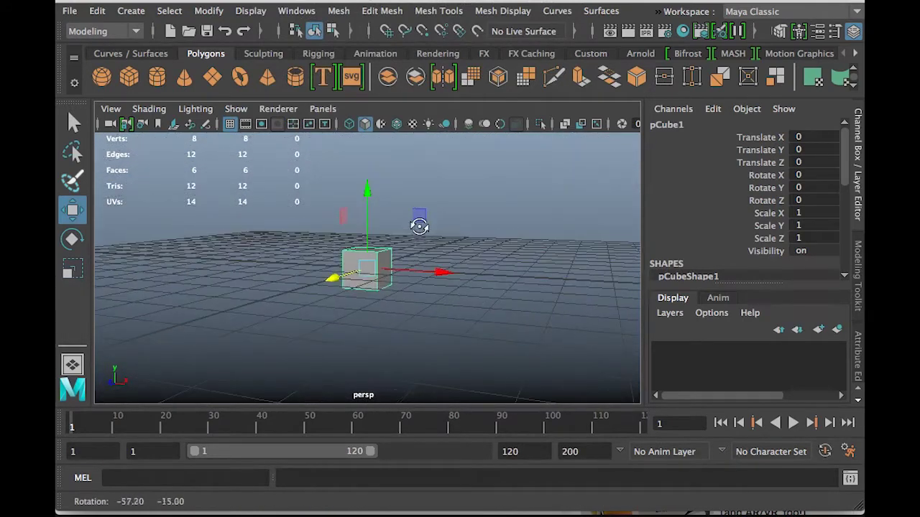
scroll(337, 310, "up", 5)
scroll(337, 310, "down", 5)
left_click_drag(365, 189, 366, 129)
left_click_drag(405, 218, 312, 312, "alt")
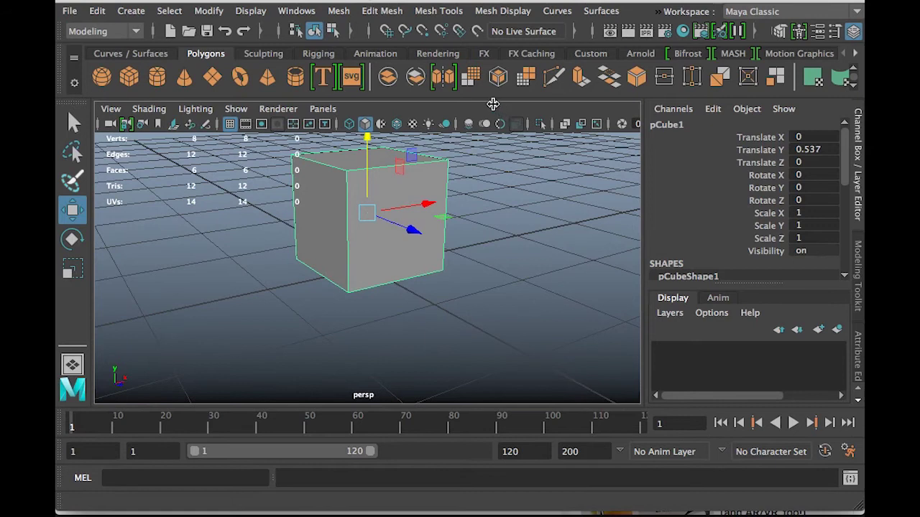
Step: Switch to the four-view layout, try navigating its views, and frame the cube in the side view
key("space")
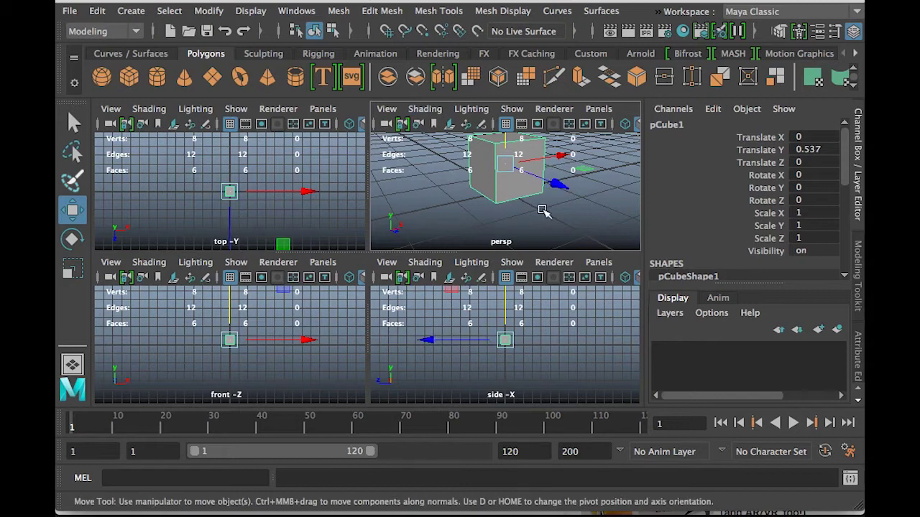
left_click_drag(595, 199, 575, 191, "alt")
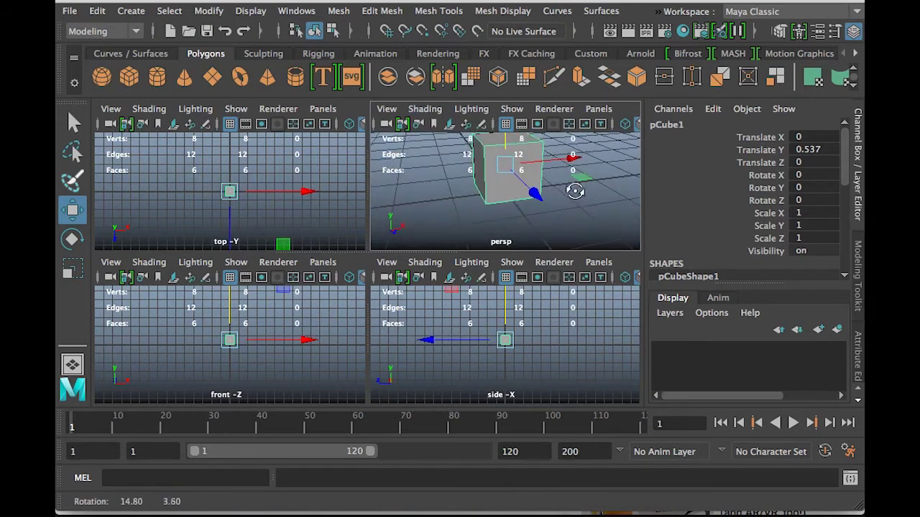
left_click_drag(243, 197, 261, 186, "alt")
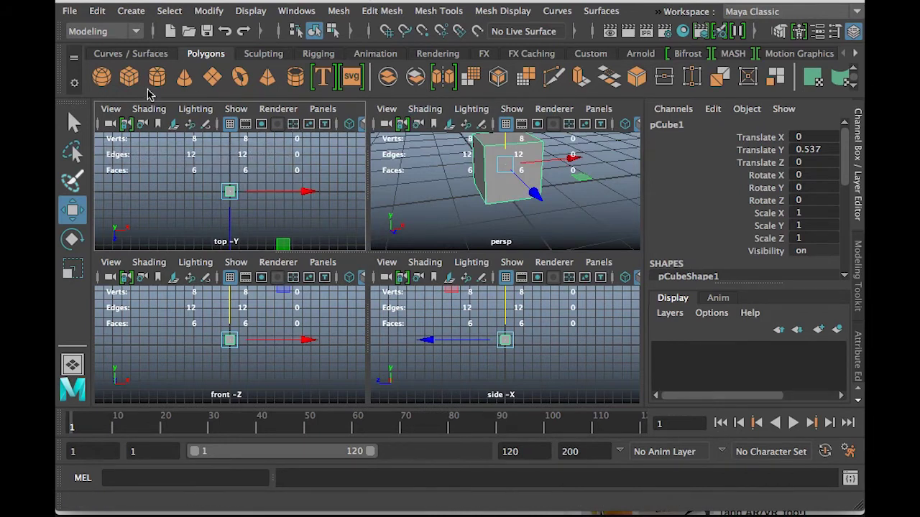
left_click(322, 379)
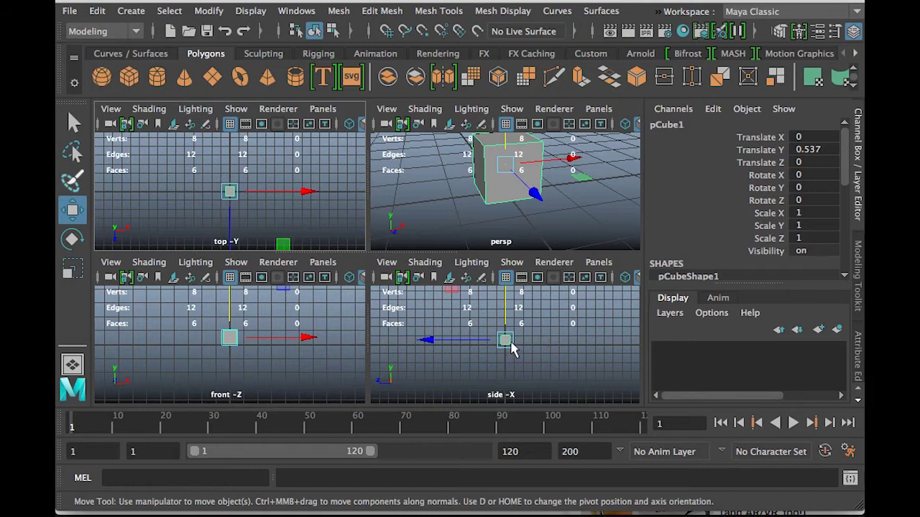
key("f")
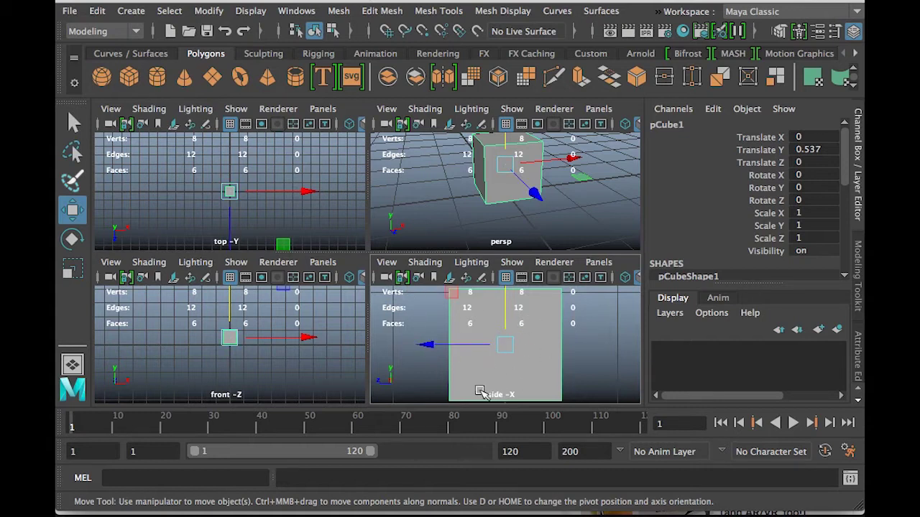
Step: Maximize the side view and lower the cube onto the grid, placing it at about Y 0.502 and Z 0.014
key("space")
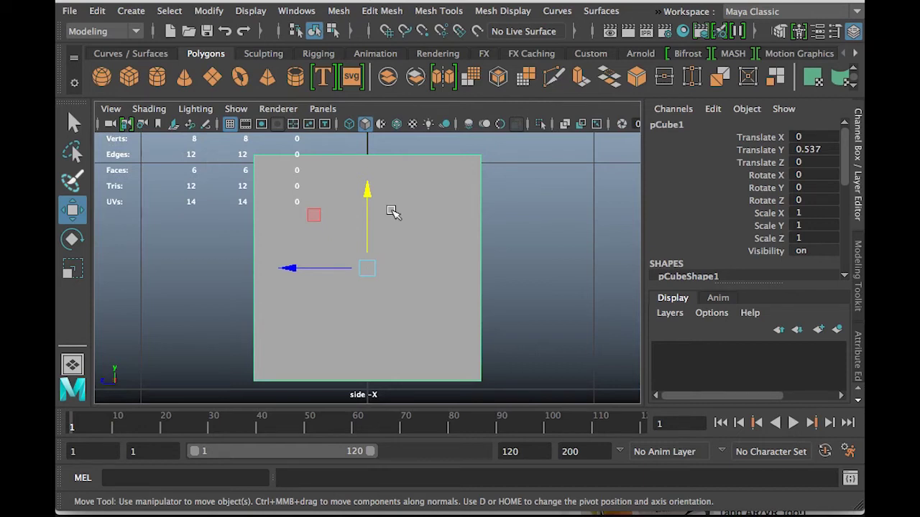
left_click_drag(368, 198, 368, 201)
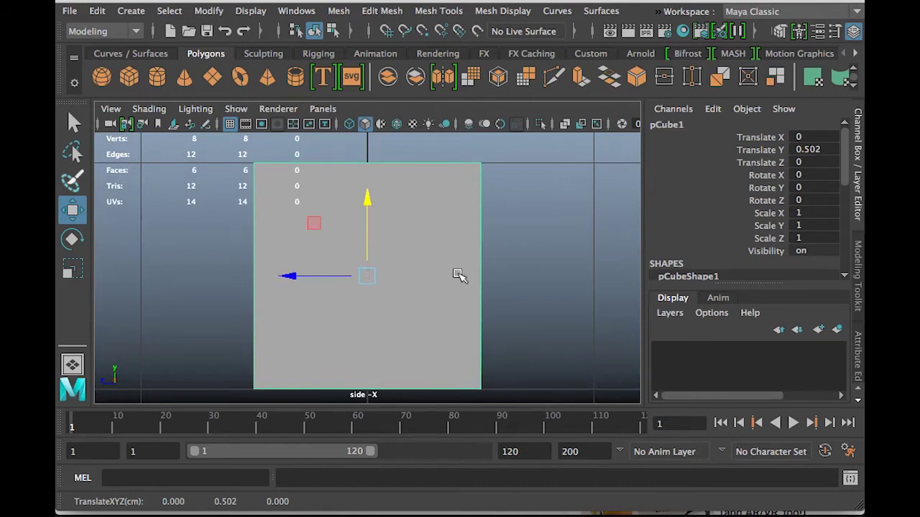
scroll(530, 277, "up", 2)
middle_click_drag(530, 277, 557, 199, "alt")
scroll(452, 185, "down", 4)
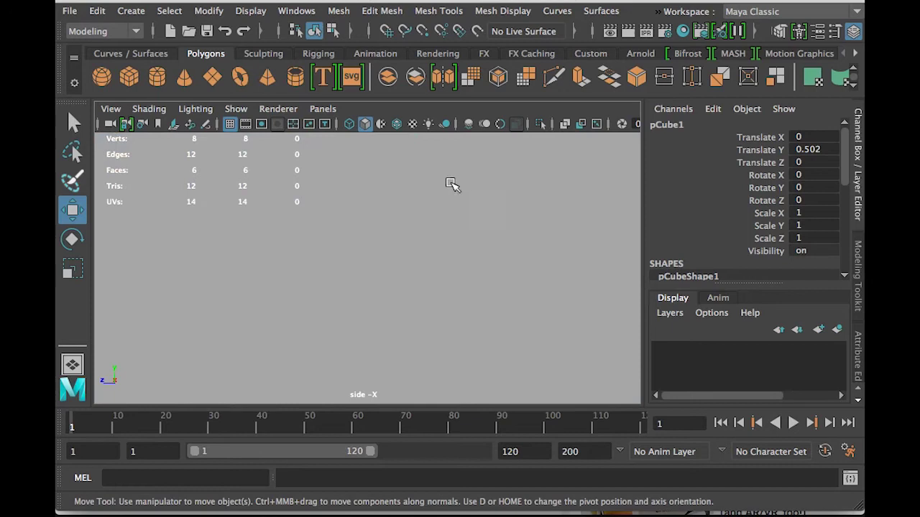
scroll(454, 220, "up", 2)
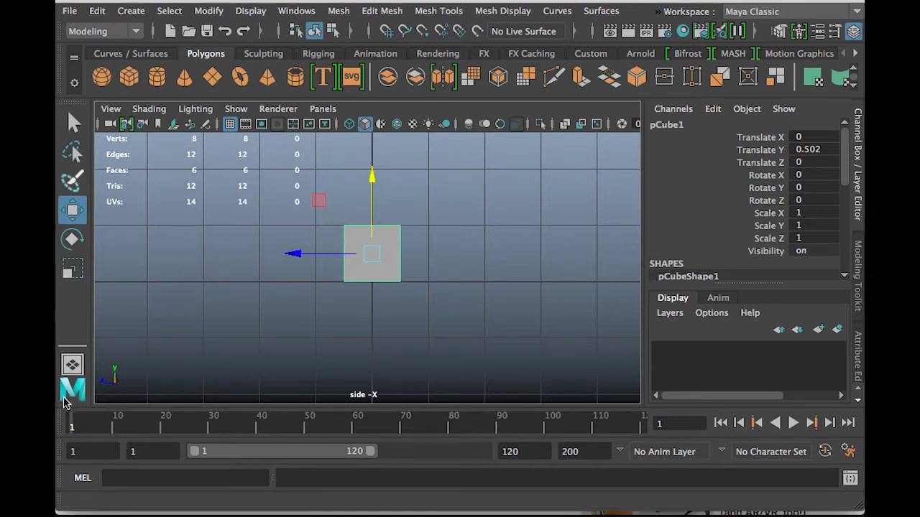
left_click(359, 266)
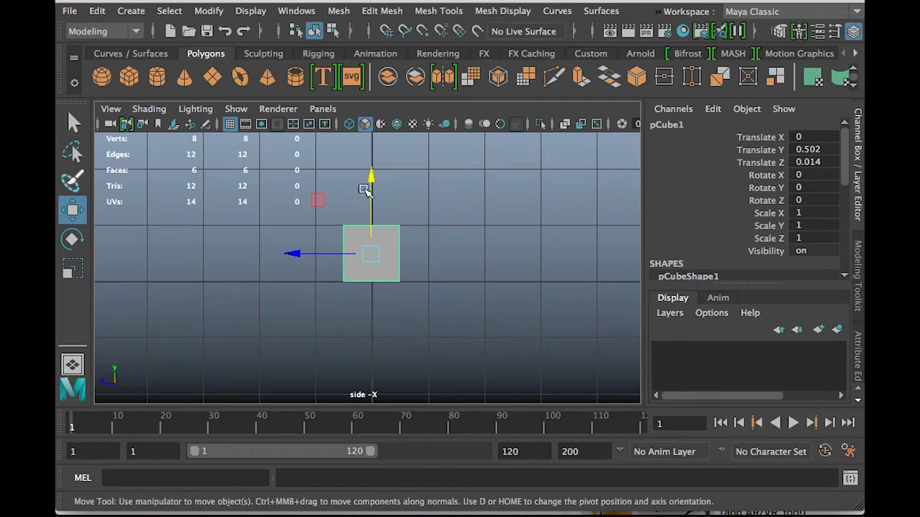
right_click_drag(424, 288, 150, 285, "alt")
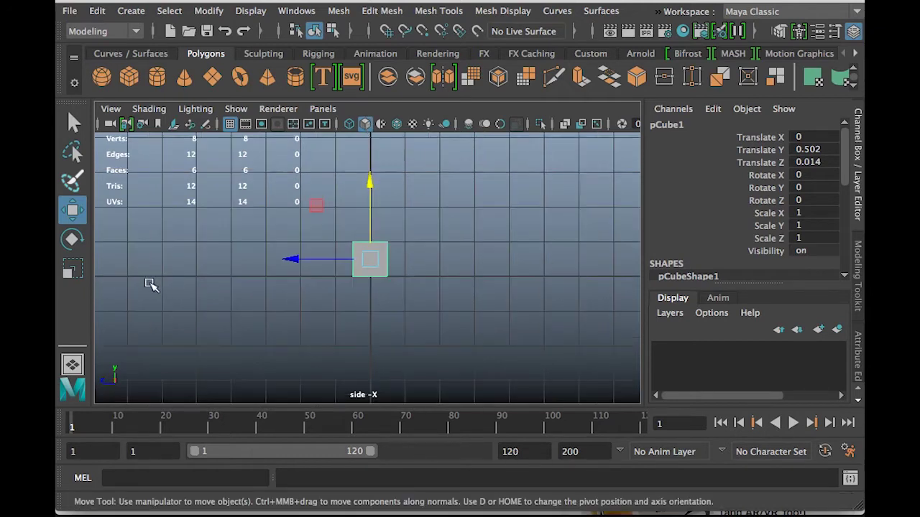
Step: Return to the full-size perspective view and examine the cube on the grid from several angles and distances
key("space")
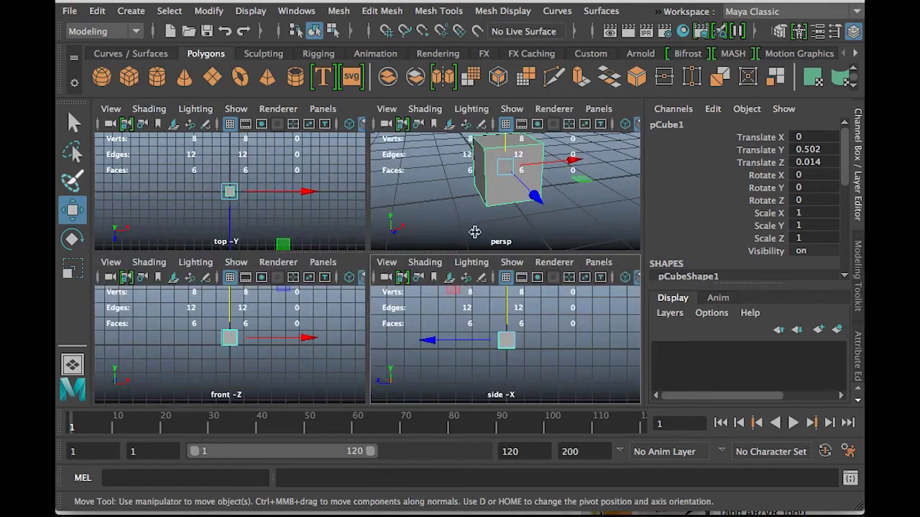
key("space")
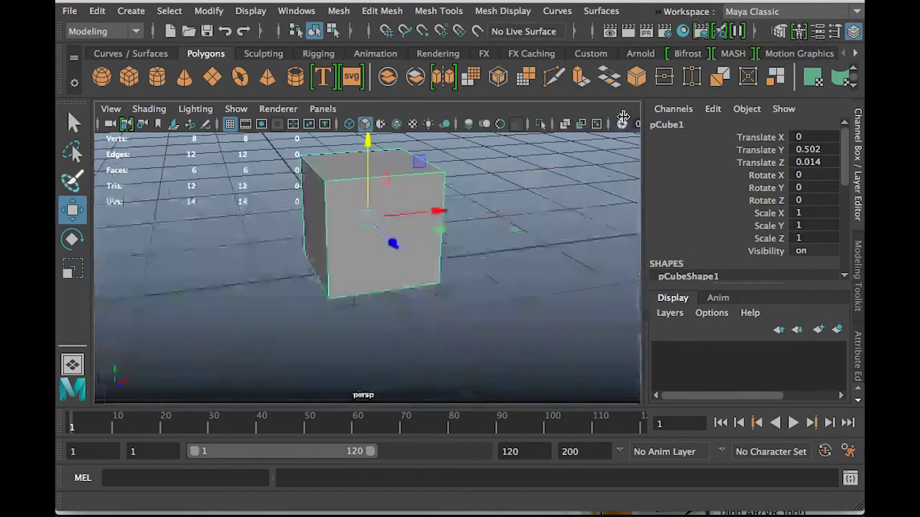
left_click_drag(446, 320, 342, 321, "alt")
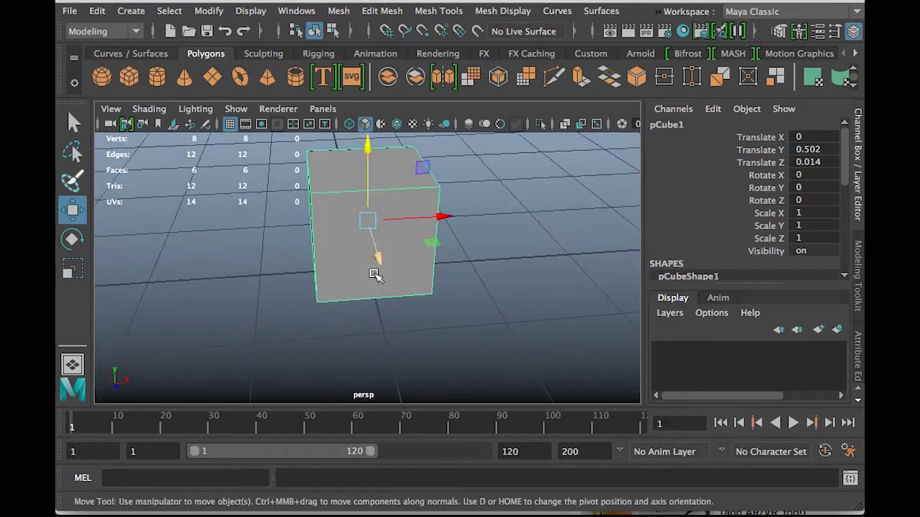
left_click_drag(487, 240, 465, 272, "alt")
scroll(465, 266, "down", 5)
scroll(470, 298, "up", 3)
scroll(470, 291, "down", 2)
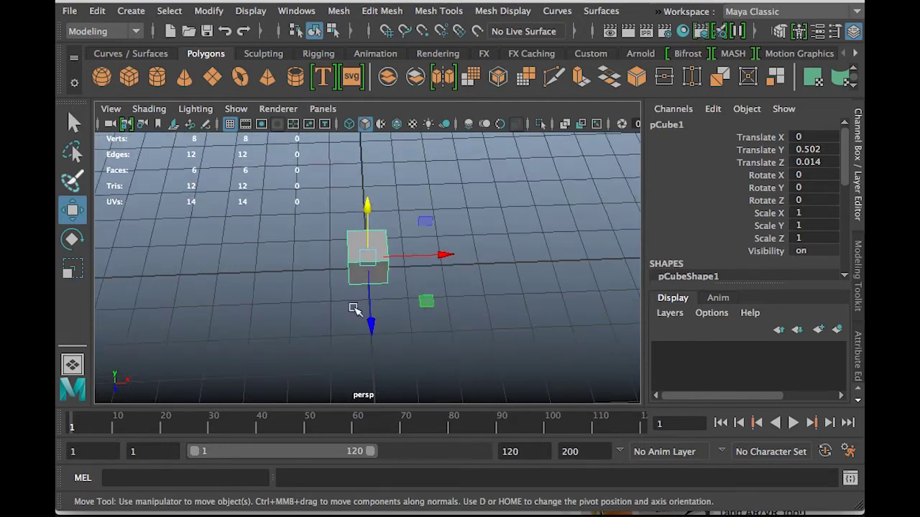
left_click_drag(340, 300, 438, 248, "alt")
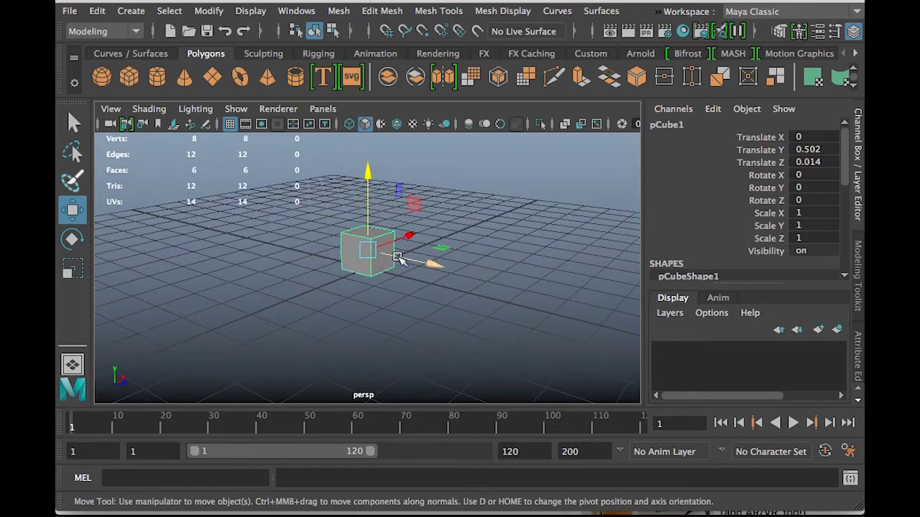
Step: Scale the cube up uniformly to about 1.921 on all axes
key("e")
key("r")
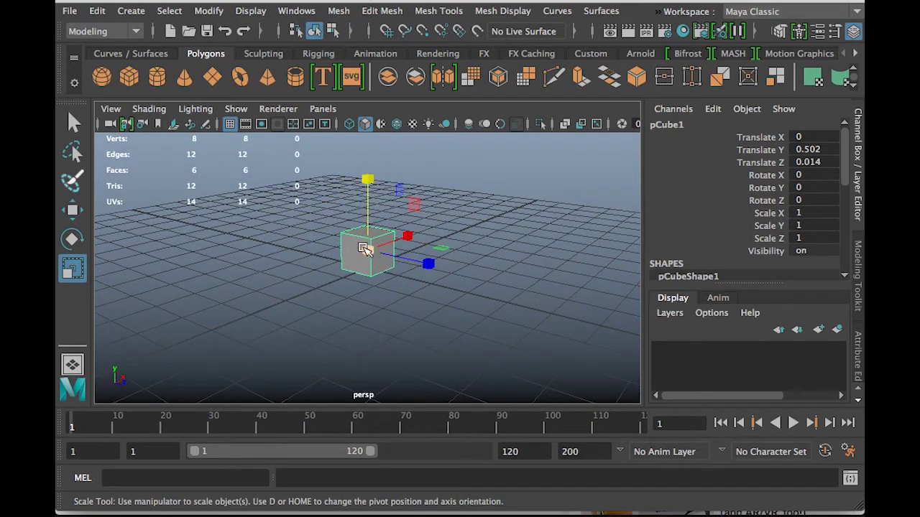
left_click_drag(367, 252, 413, 206)
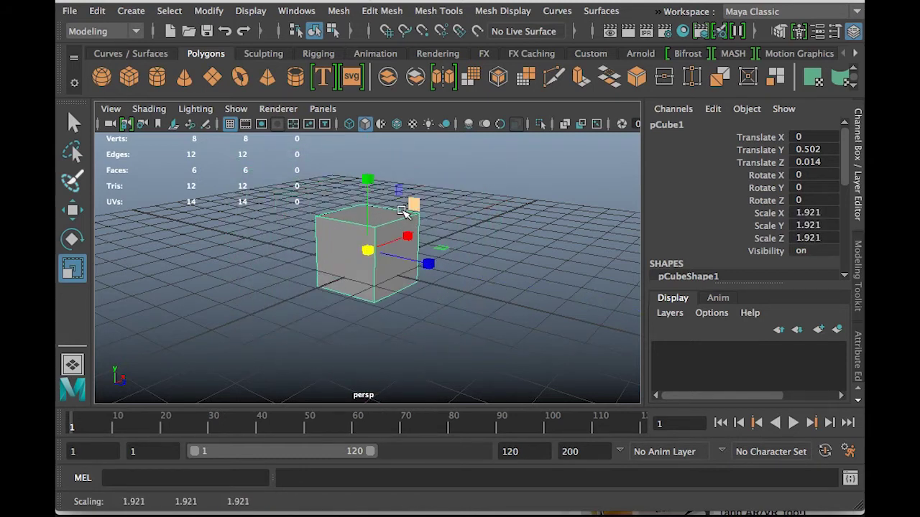
scroll(403, 224, "down", 4)
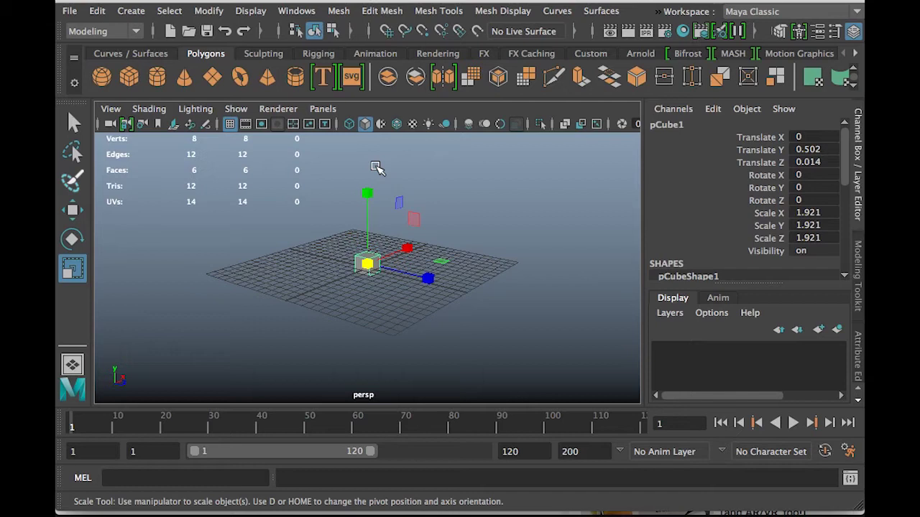
scroll(401, 278, "up", 4)
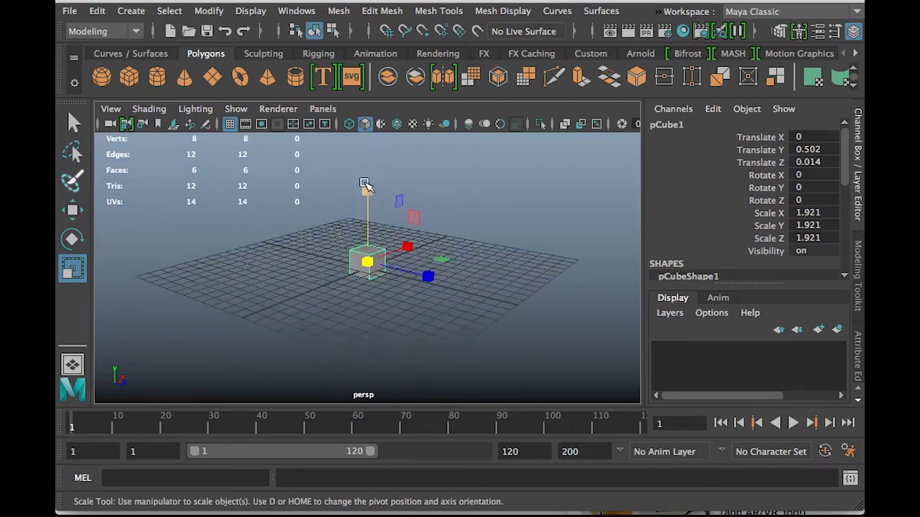
Step: Stretch the cube into a long wall, scaling it to about 18.279 in Z and 6.317 in Y
left_click_drag(429, 274, 643, 312)
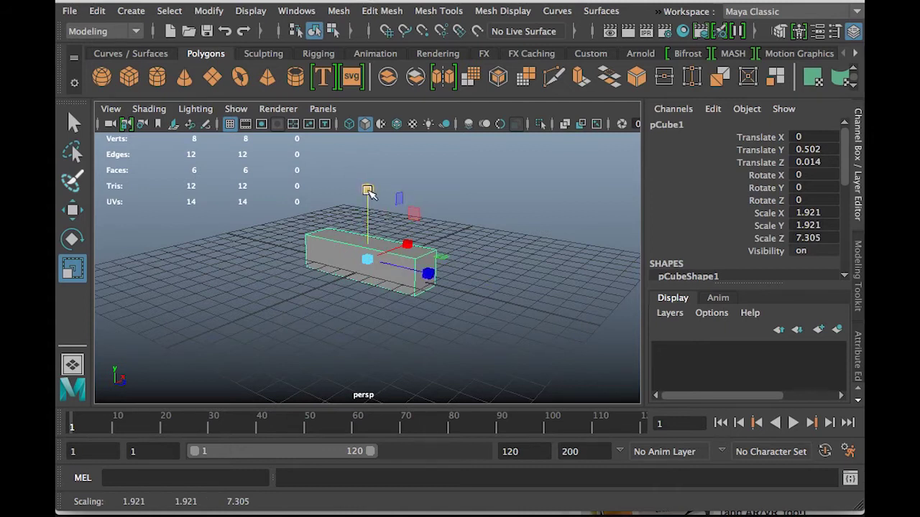
left_click_drag(367, 194, 370, 151)
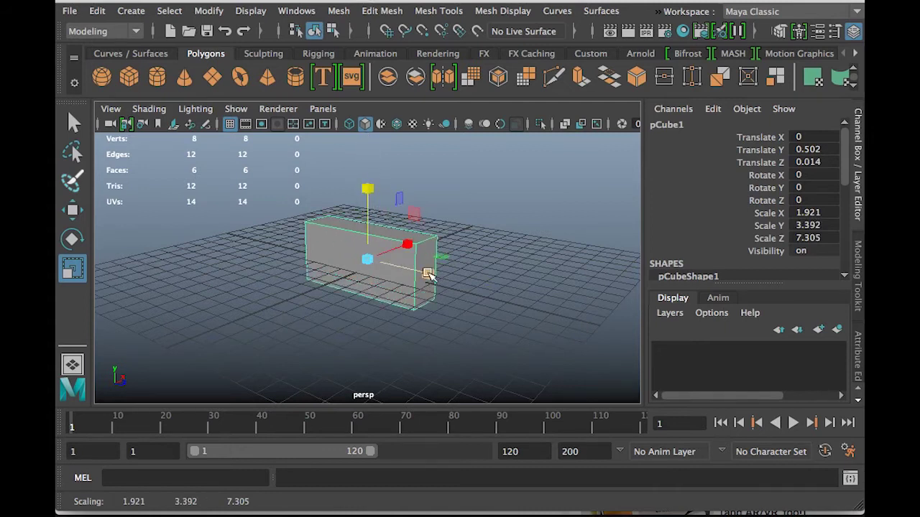
left_click_drag(428, 274, 546, 298)
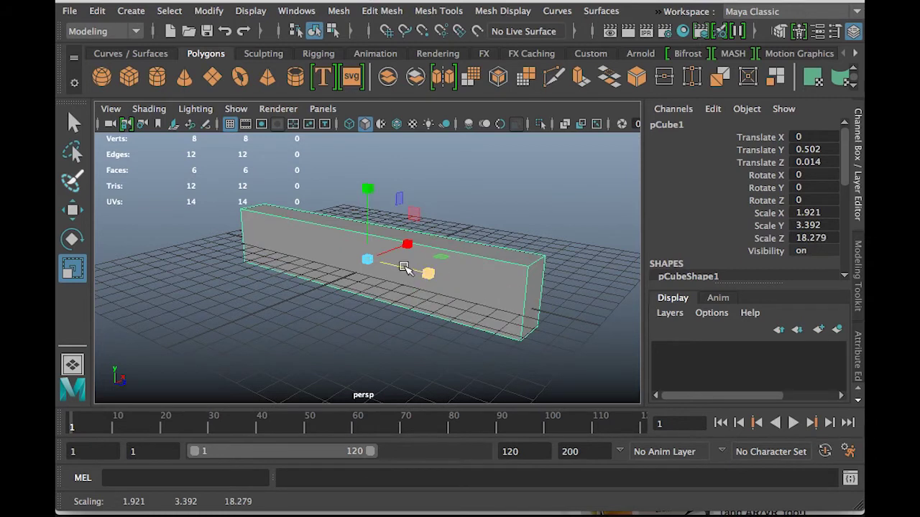
left_click_drag(367, 188, 365, 123)
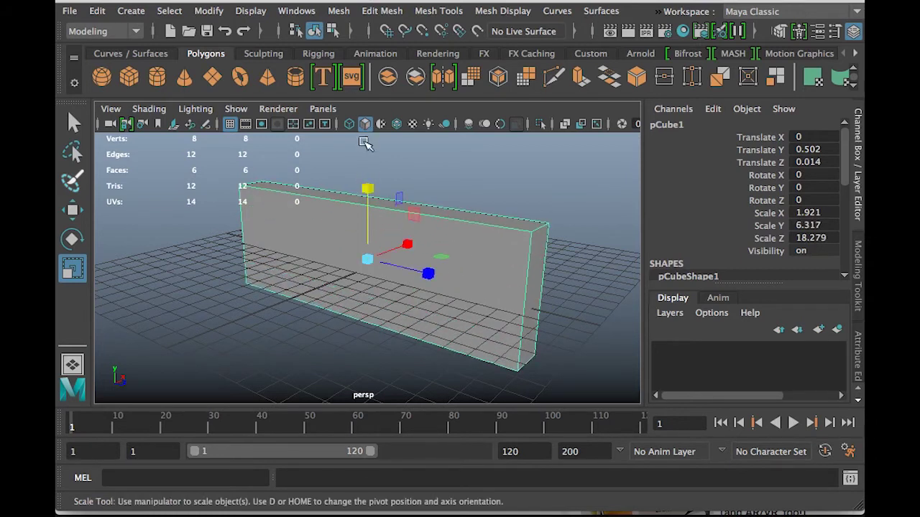
Step: Move the wall up along Y to about 3.148 so that its base rests on the grid
key("w")
left_click_drag(369, 181, 371, 141)
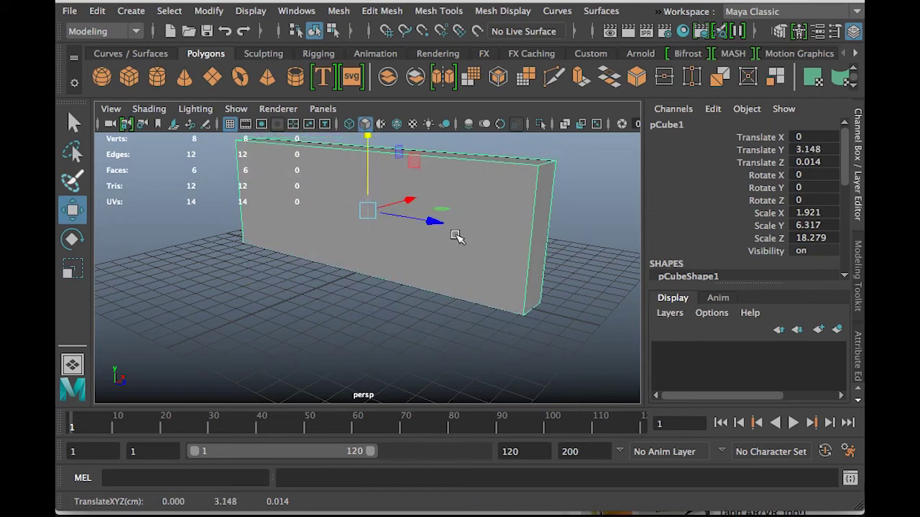
scroll(522, 194, "down", 5)
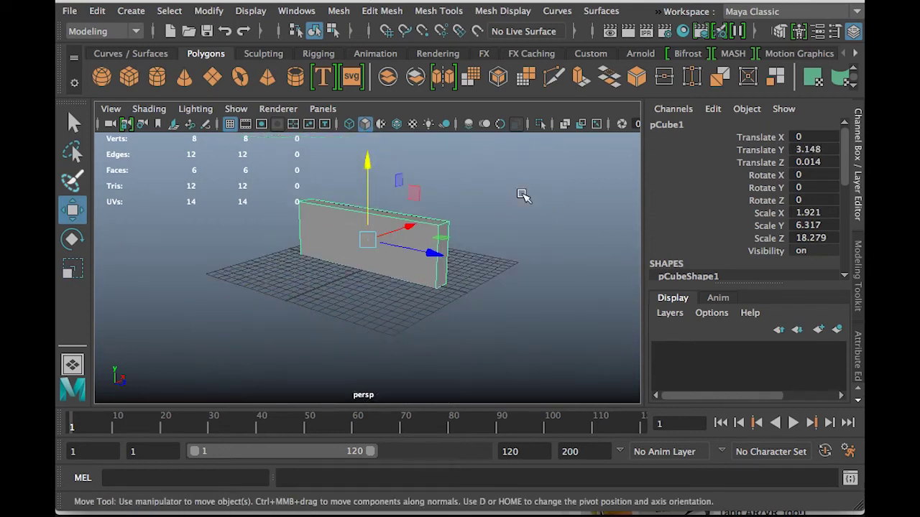
Step: Duplicate the wall and set the copy's Rotate Y to 90
key("ctrl+d")
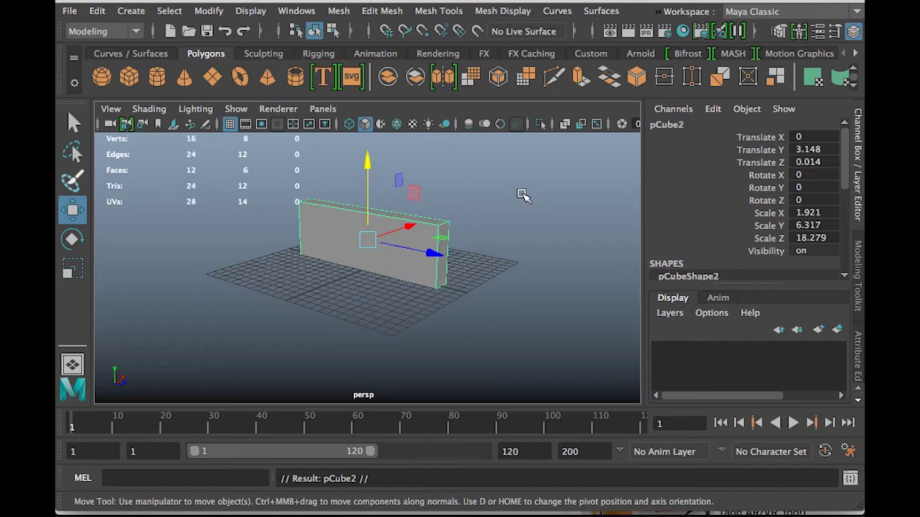
key("e")
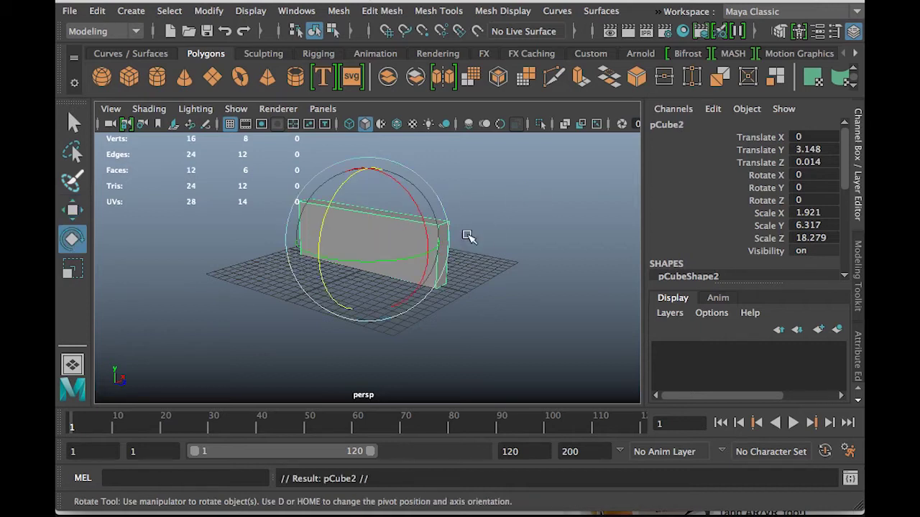
left_click_drag(374, 258, 453, 255)
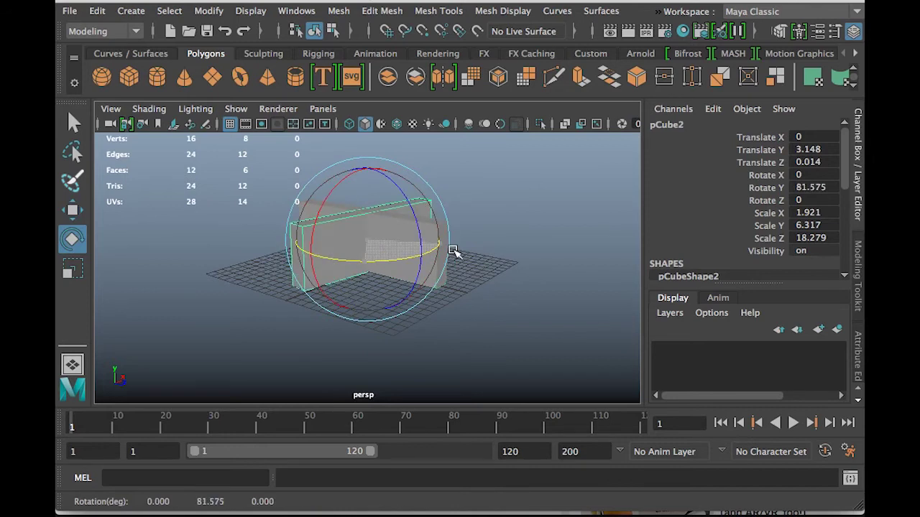
mouse_move(365, 258)
left_mouse_down()
mouse_move(328, 261)
mouse_move(368, 261)
left_mouse_up()
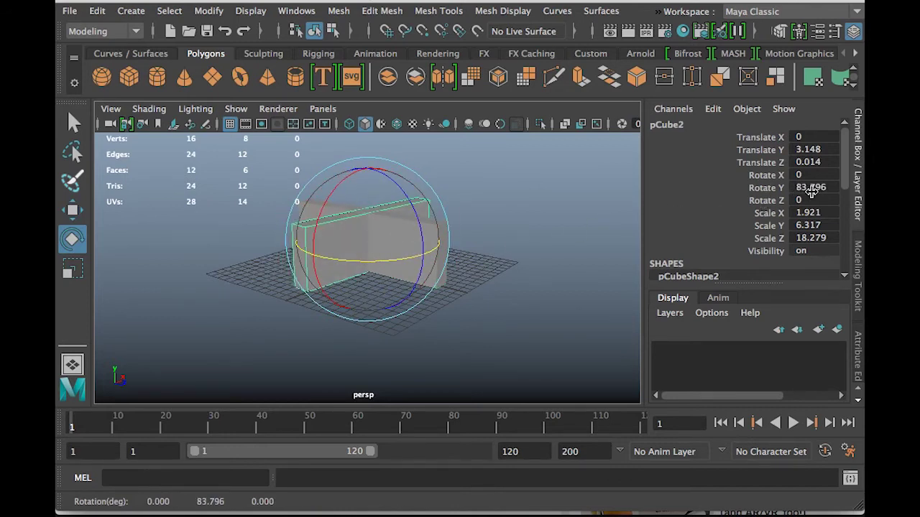
double_click(816, 189)
type("90")
key("Return")
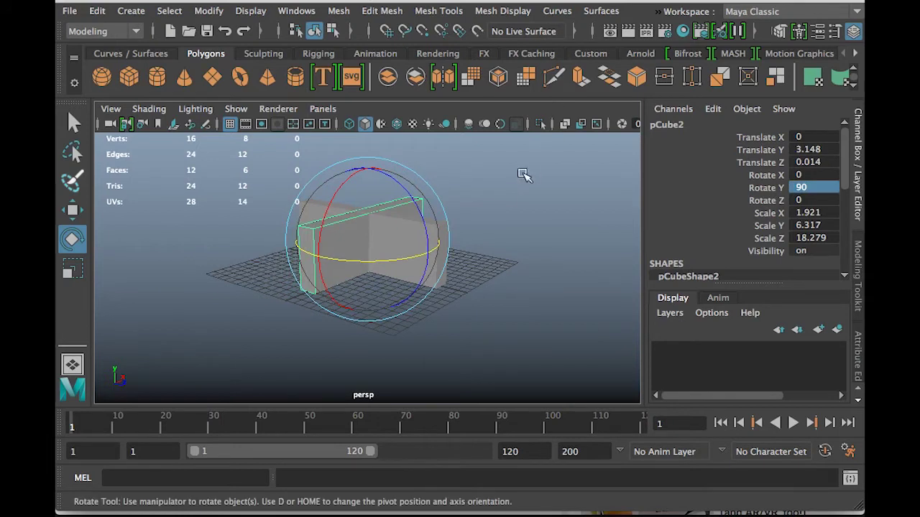
left_click(508, 191)
left_click(351, 234)
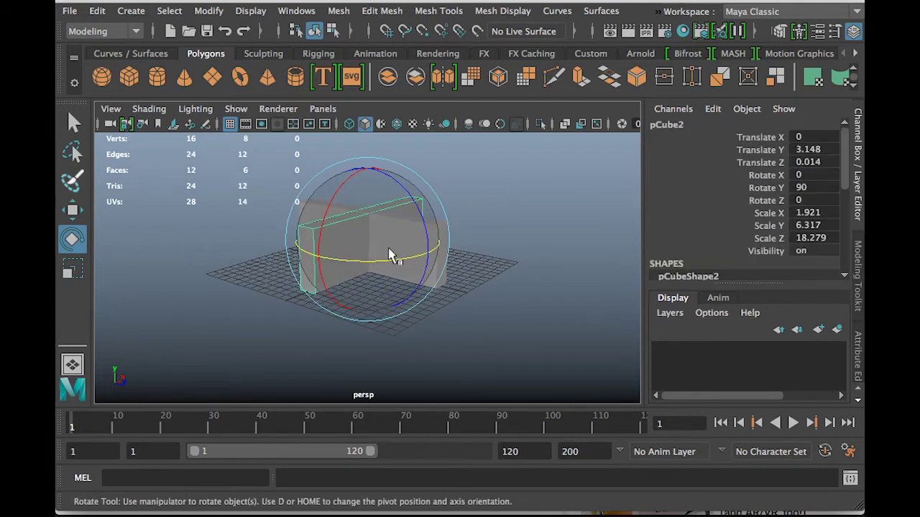
Step: Move the rotated wall to the first wall's end to form a corner, at about X -8.368 and Z -10.132
key("w")
left_click_drag(431, 252, 348, 255)
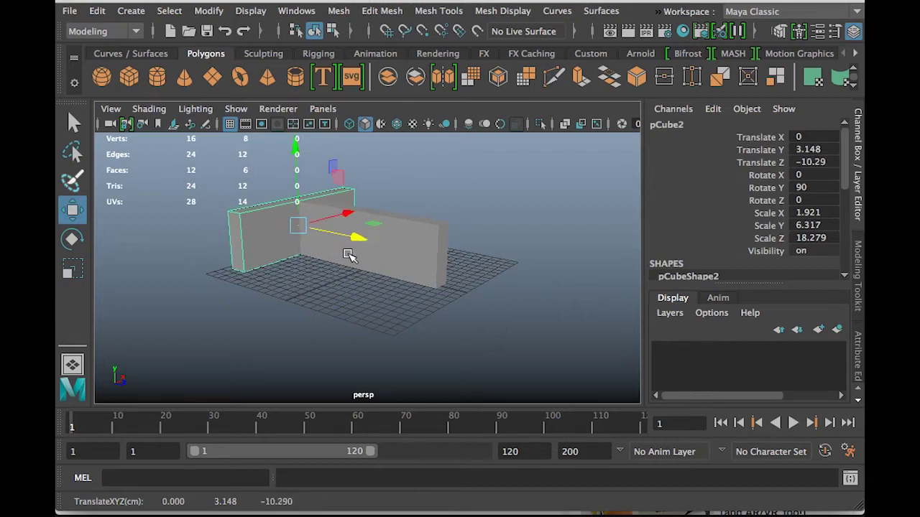
left_click_drag(346, 211, 311, 242)
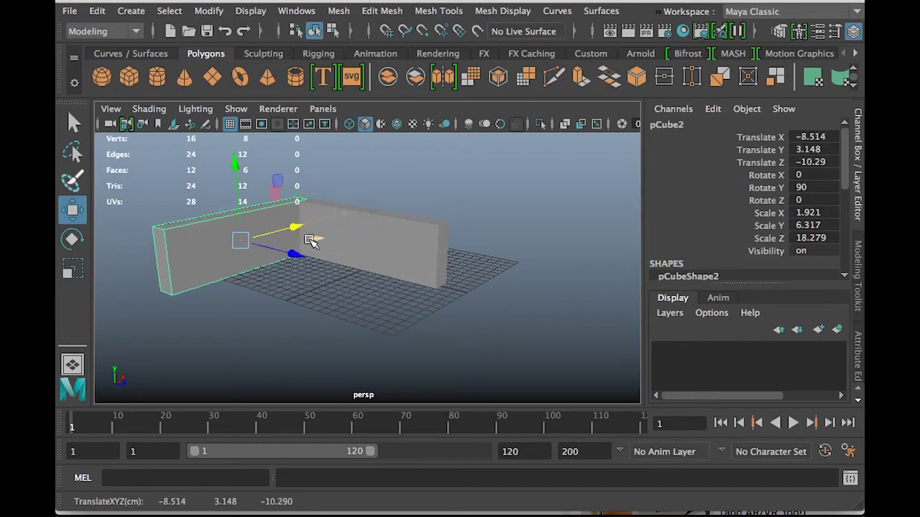
left_click_drag(390, 259, 357, 316, "alt")
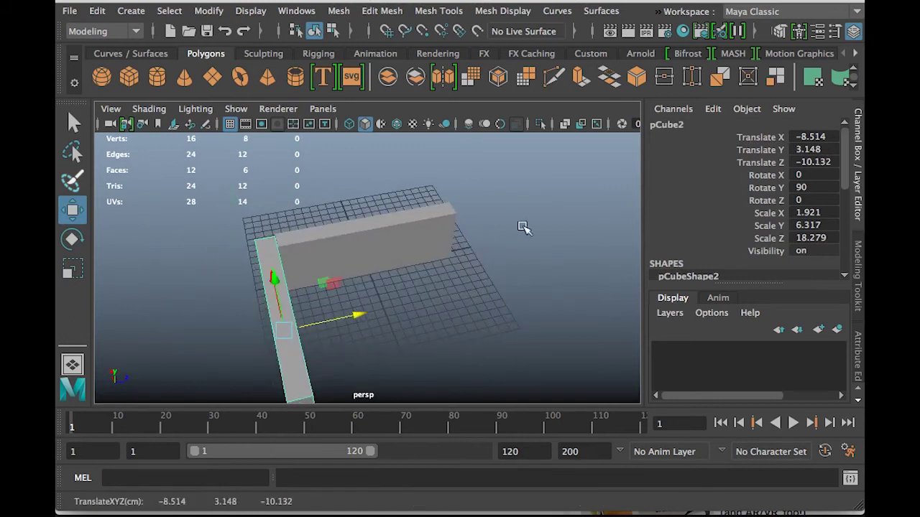
left_click_drag(429, 269, 517, 244, "alt")
left_click_drag(366, 289, 346, 289)
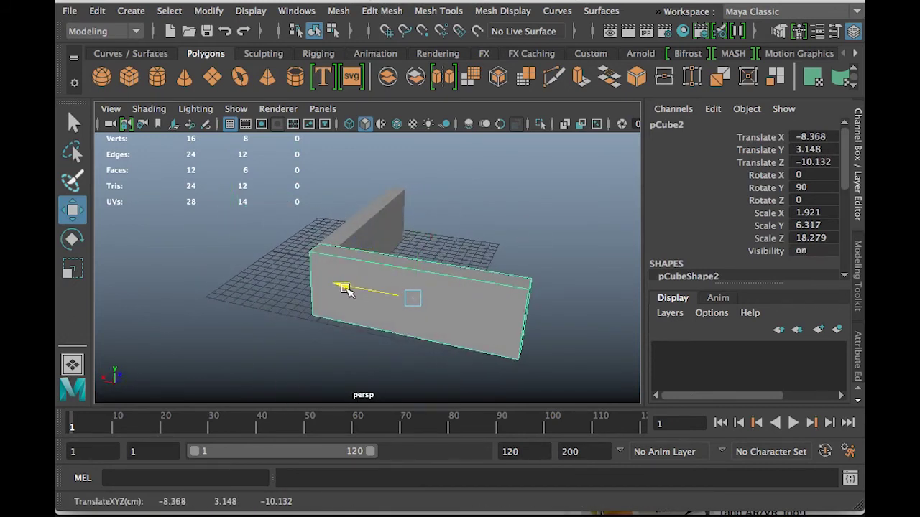
left_click_drag(499, 213, 353, 232, "alt")
Step: Duplicate the first wall and move the copy along X to about -16.519, opposite the original
left_click(388, 246)
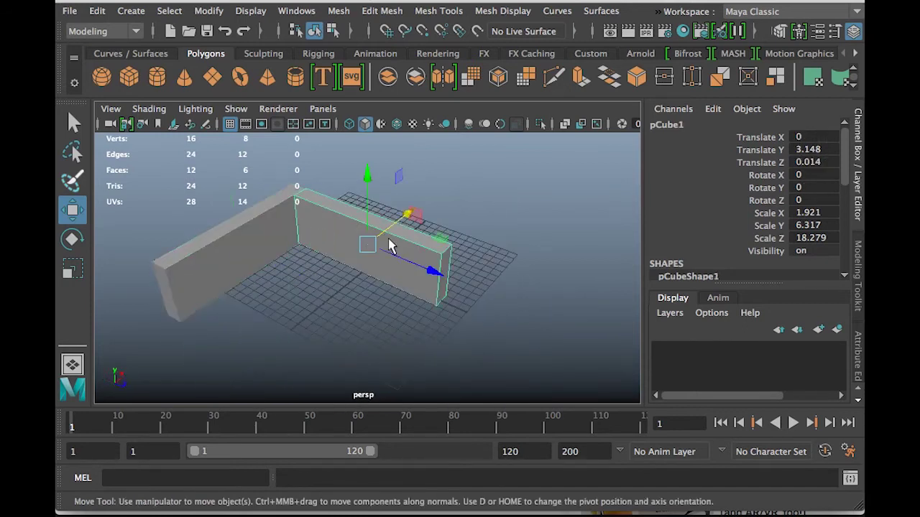
key("ctrl+d")
left_click_drag(406, 215, 300, 266)
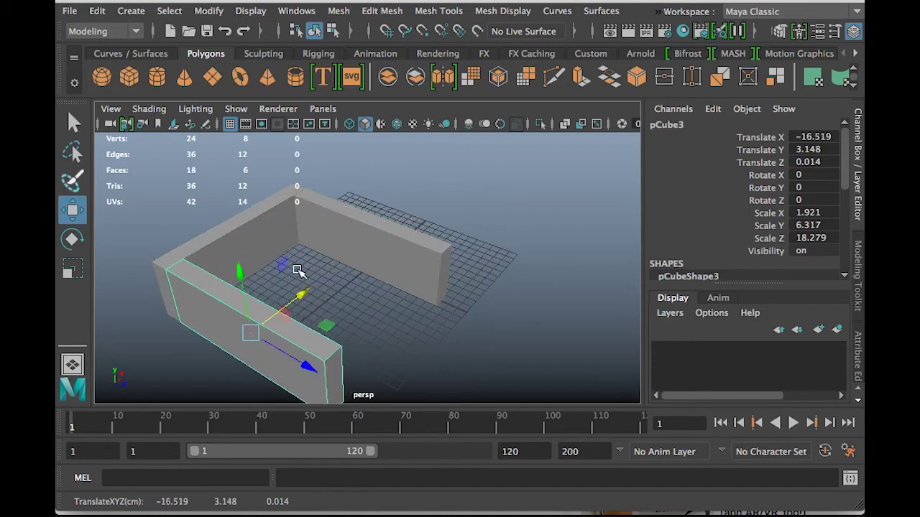
Step: Duplicate the rotated wall and move the copy along Z to about 10.147 to close the open end of the enclosure
left_click(252, 228)
key("ctrl+d")
left_click_drag(318, 279, 508, 366)
left_click_drag(313, 261, 346, 258, "alt")
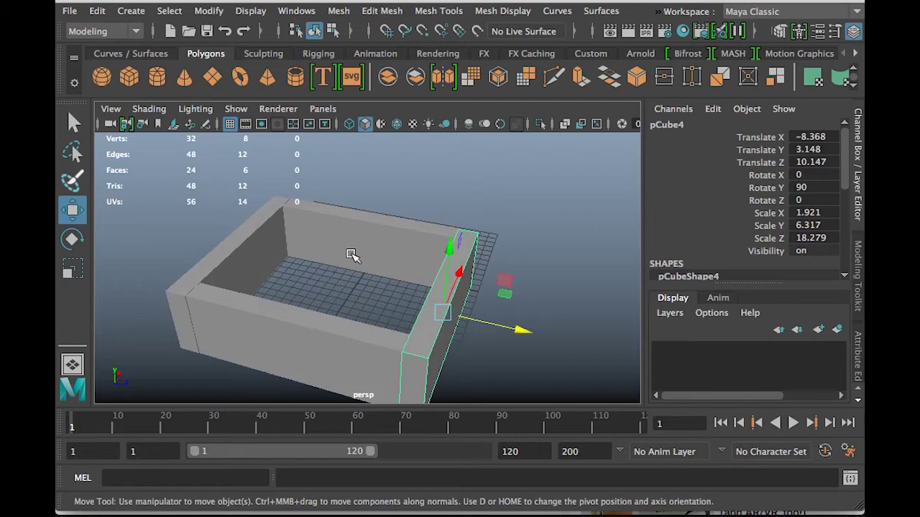
Step: Delete the duplicated walls and scale the remaining block to about 7.82 along X
left_click(456, 219)
left_click(366, 242)
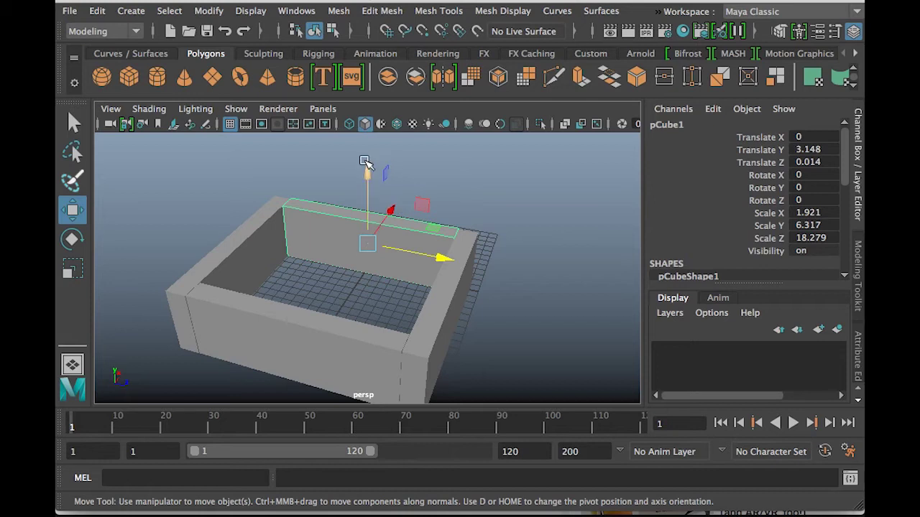
left_click(252, 235)
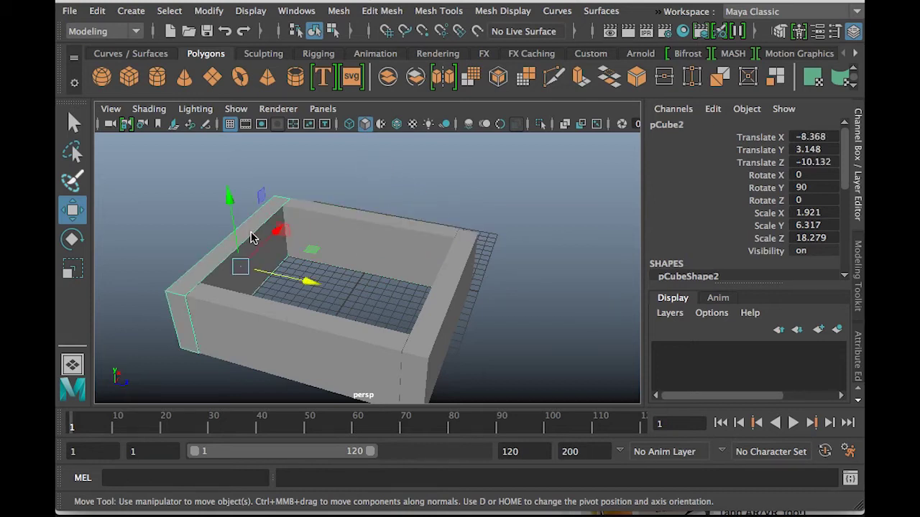
key("Delete")
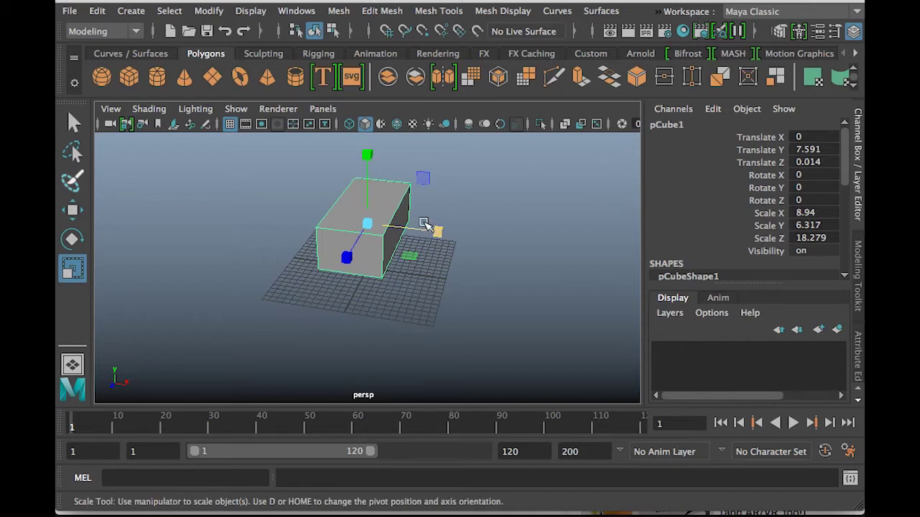
left_click_drag(442, 229, 363, 249)
left_click_drag(436, 235, 564, 248)
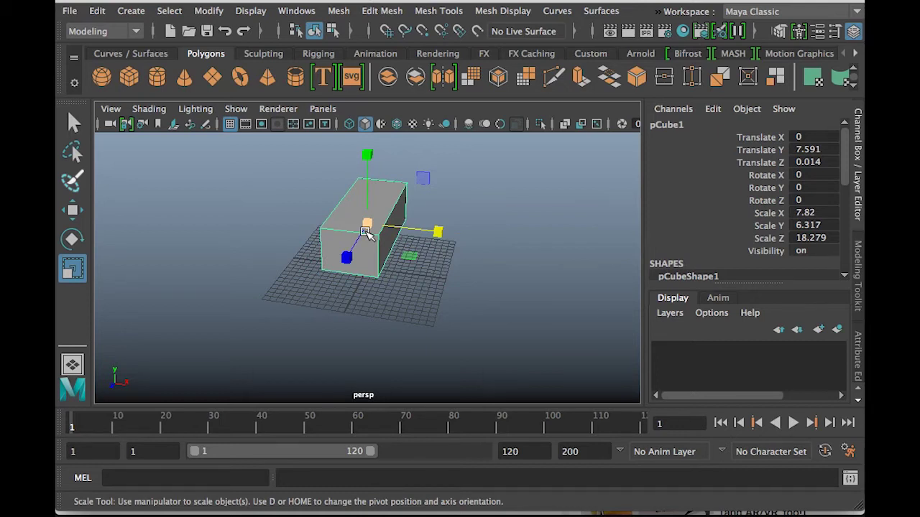
Step: Try rotating the block about X to about -7.66 degrees, and undo the rotation
key("e")
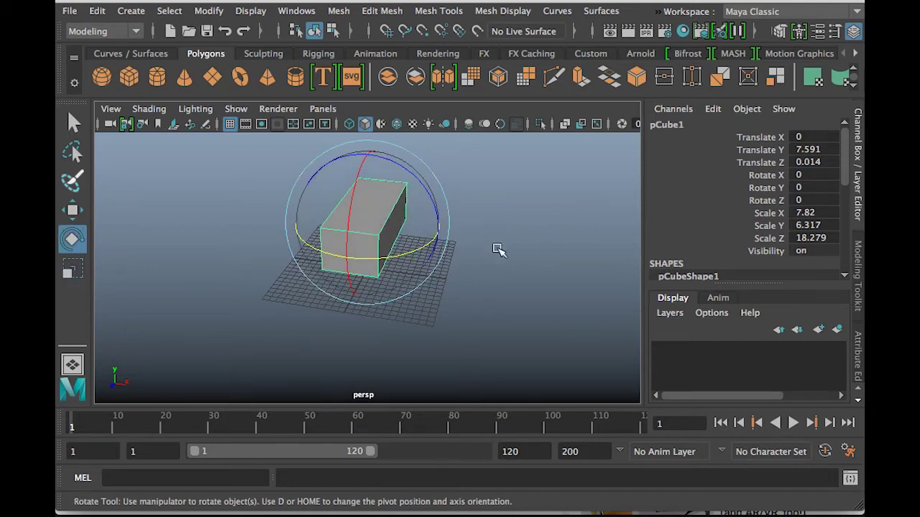
left_click_drag(469, 282, 541, 281, "alt")
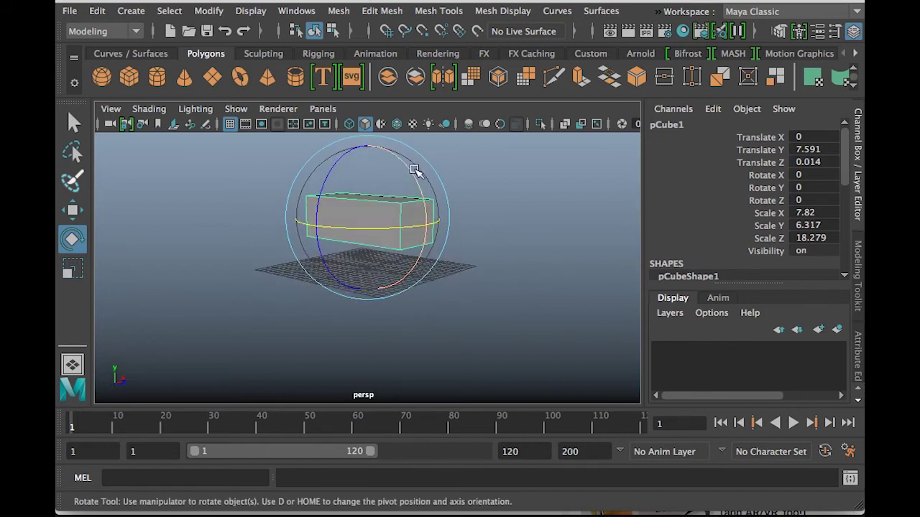
left_click_drag(412, 191, 369, 208)
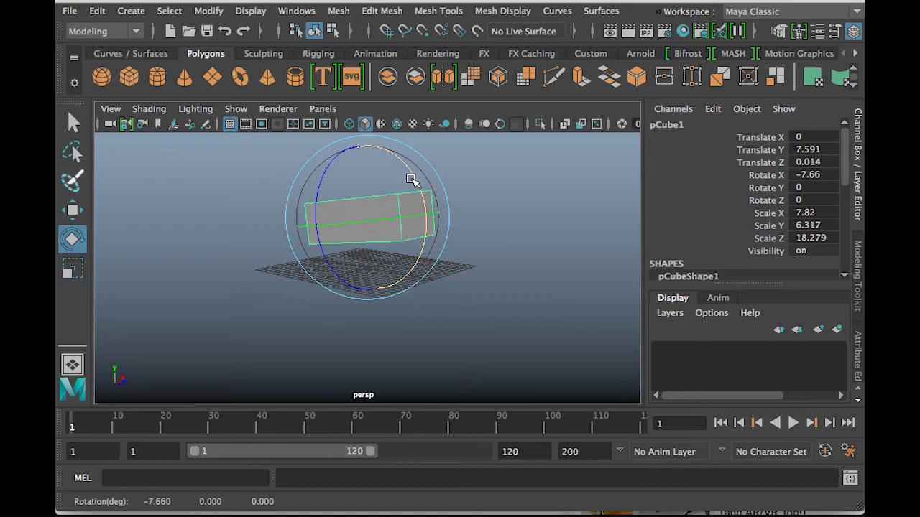
key("ctrl+z")
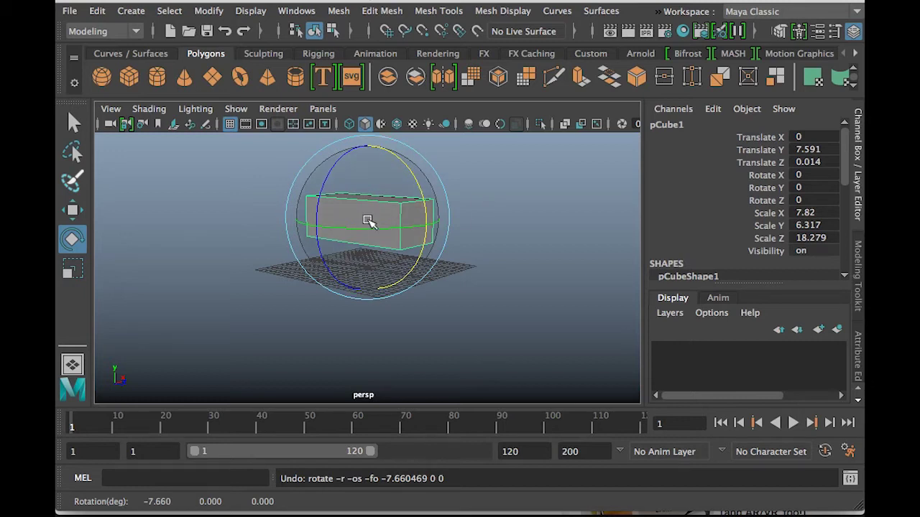
Step: Switch the block to vertex editing and select its upper near corner vertex with the Move tool
left_click(507, 191)
left_click(338, 220)
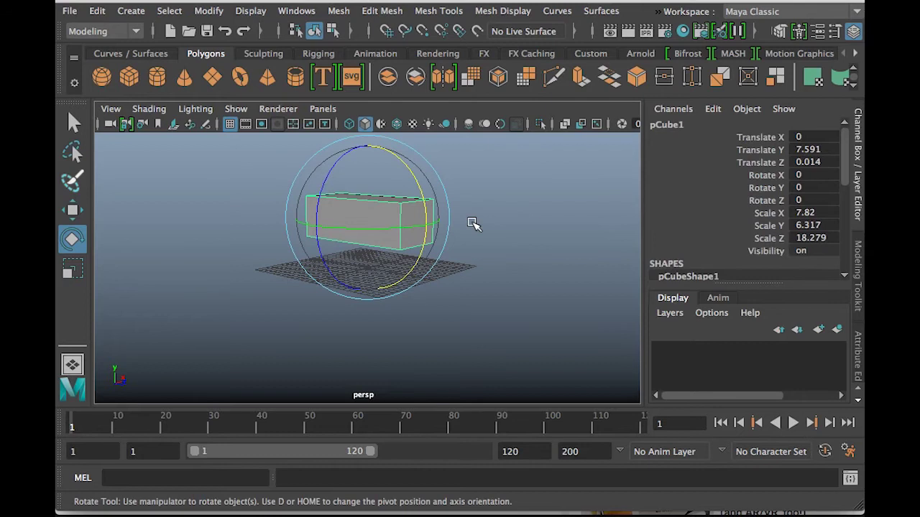
key("f")
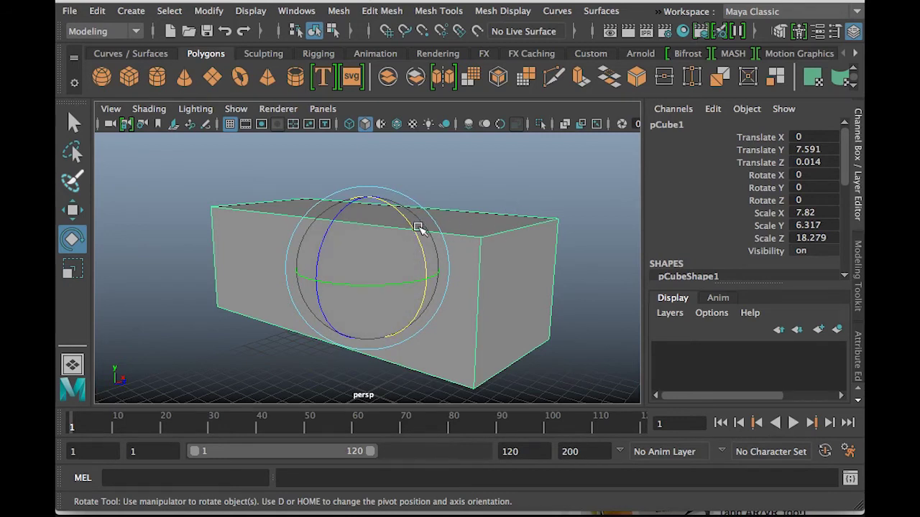
right_click(368, 226)
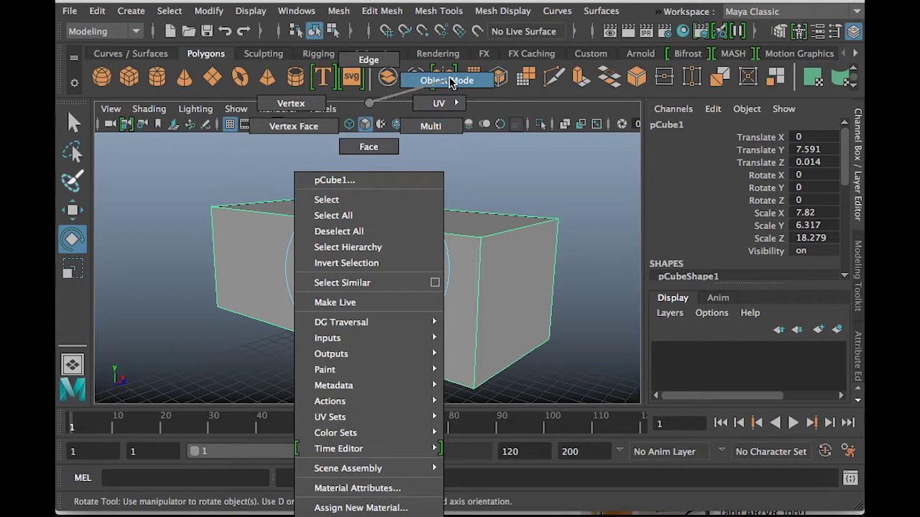
left_click(291, 103)
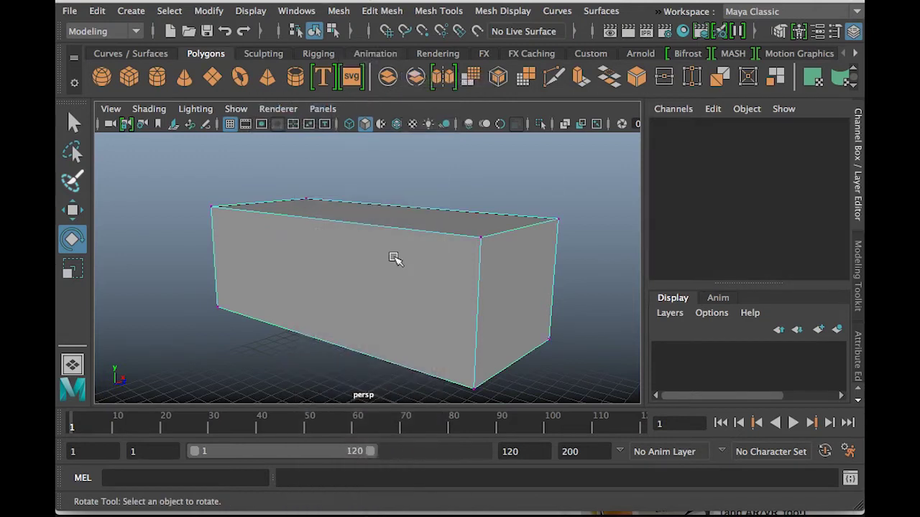
left_click(480, 238)
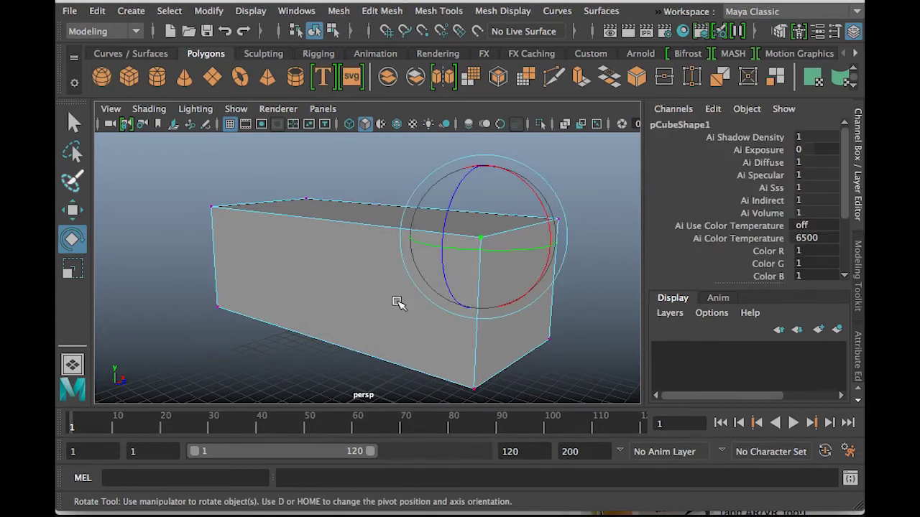
right_click(368, 277)
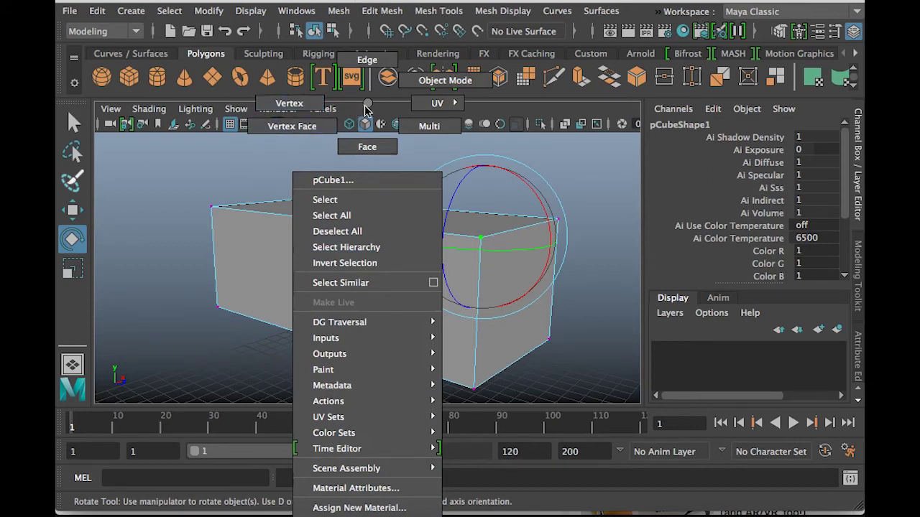
left_click(383, 251)
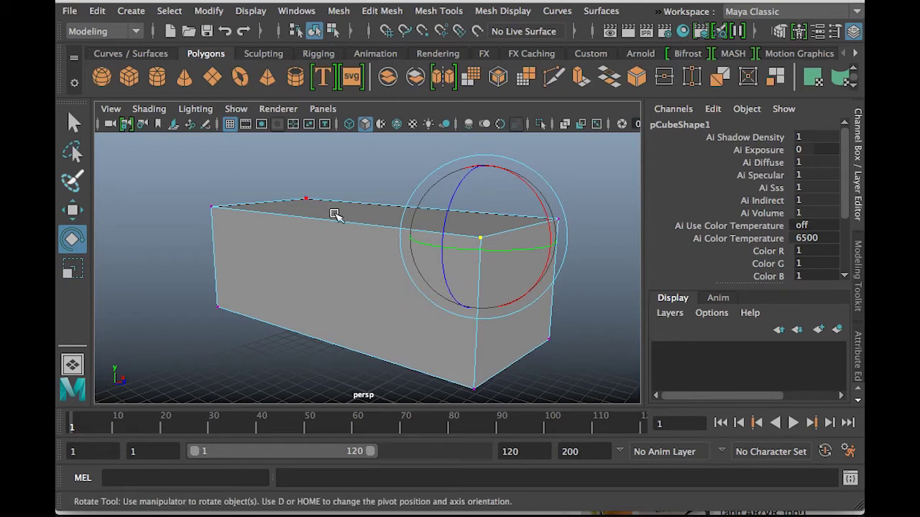
key("w")
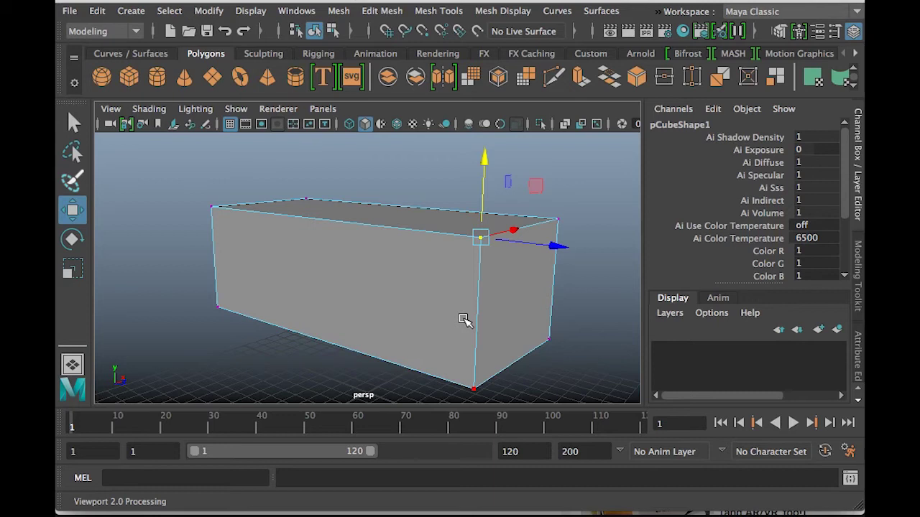
Step: Switch to face editing and pull the block's long near side face outward along X to about -5.761
right_click_drag(392, 292, 395, 148)
left_click(345, 269)
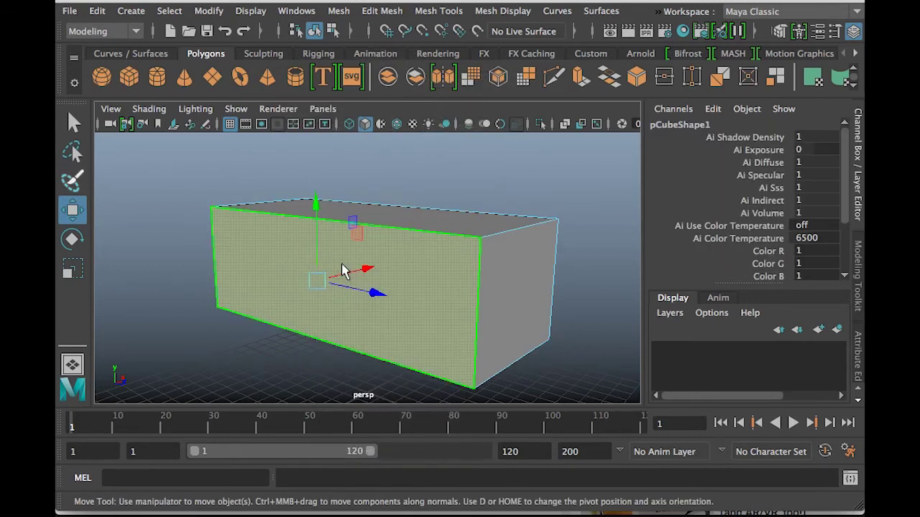
left_click_drag(365, 271, 339, 270)
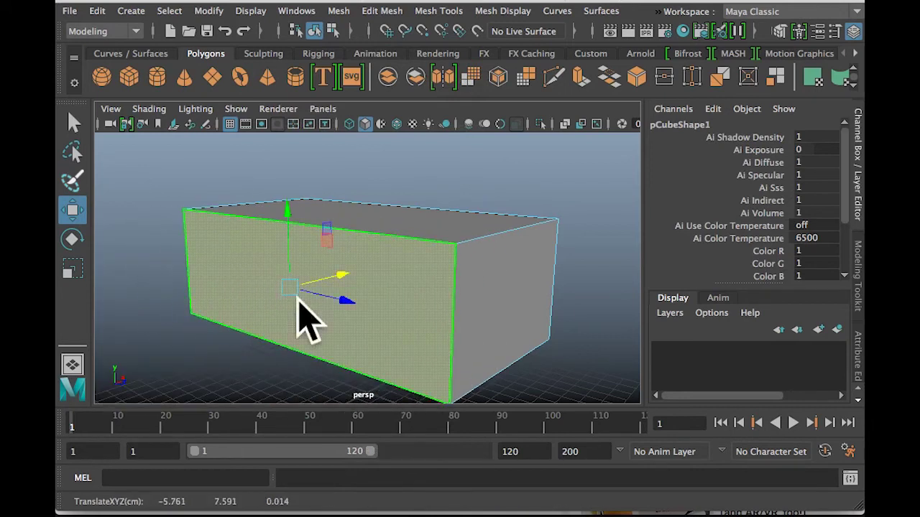
Step: Switch back to vertex editing and raise the upper near corner vertex along Y well above the rest of the block
right_click_drag(450, 279, 435, 281)
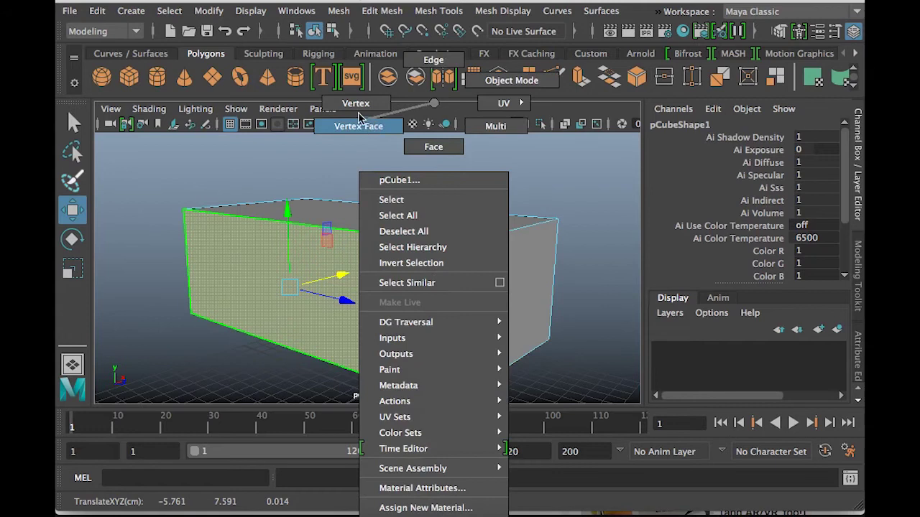
left_click(356, 102)
left_click(455, 245)
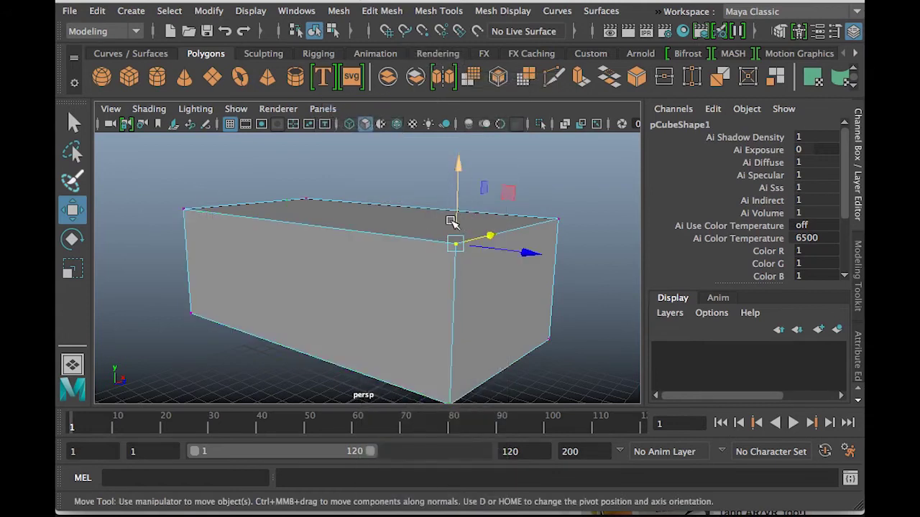
left_click_drag(460, 156, 463, 159)
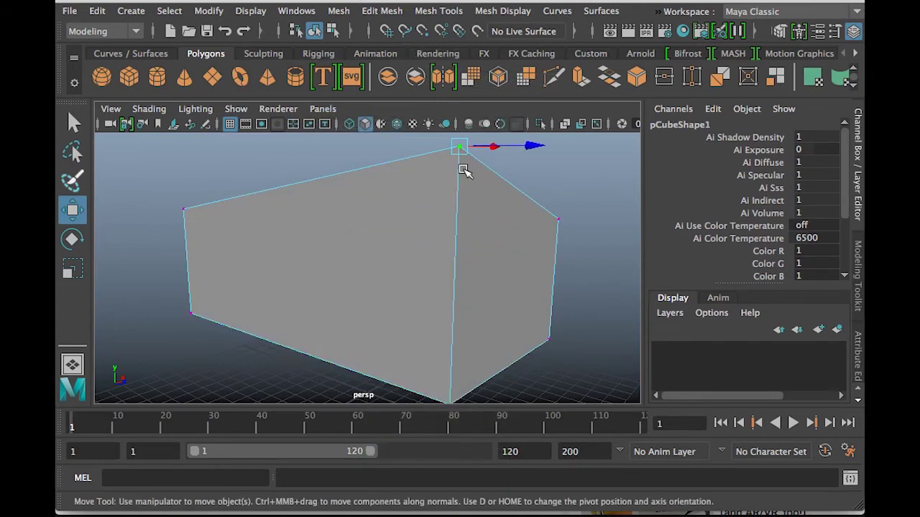
left_click_drag(536, 209, 341, 233, "alt")
scroll(345, 230, "down", 5)
scroll(323, 201, "up", 5)
scroll(309, 187, "down", 5)
left_click_drag(293, 161, 293, 110)
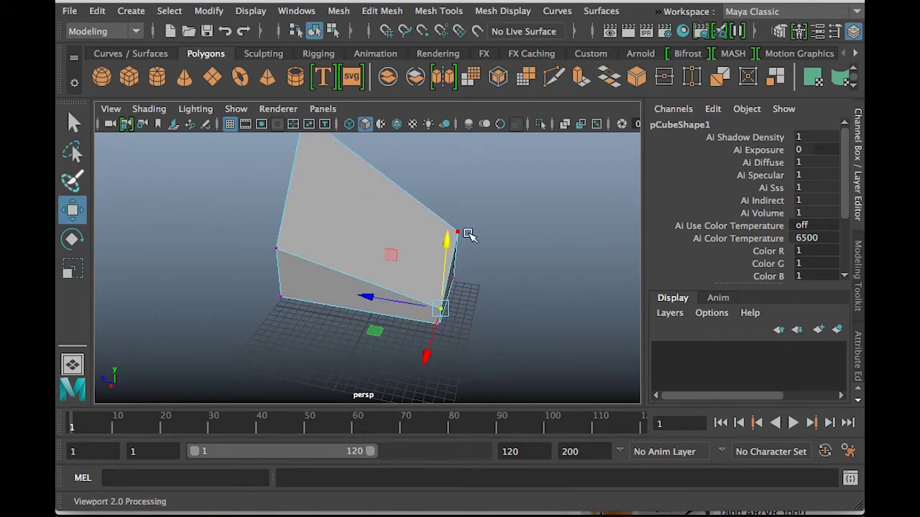
Step: Switch to edge editing and move the lower long edge of the sloped top face outward along X to about 14.109
right_click(355, 244)
right_click_drag(371, 127, 353, 61)
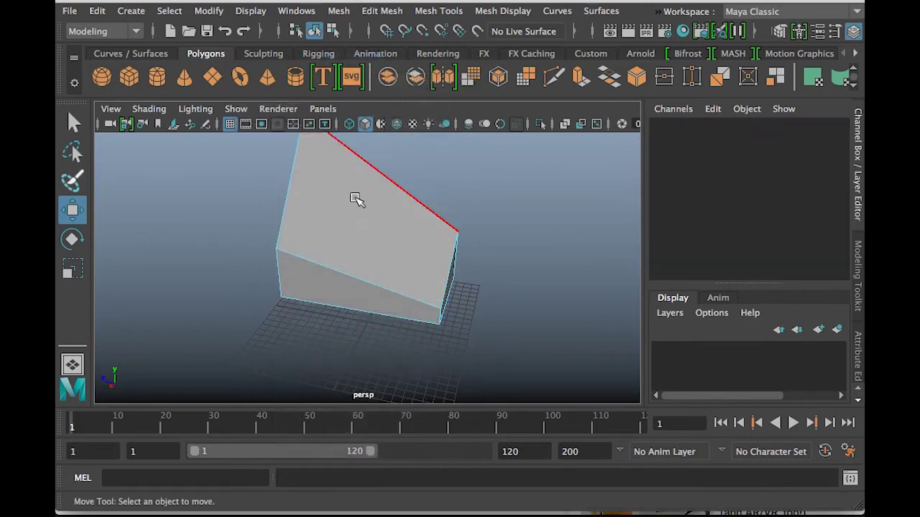
left_click(331, 260)
left_click_drag(534, 279, 237, 251, "alt")
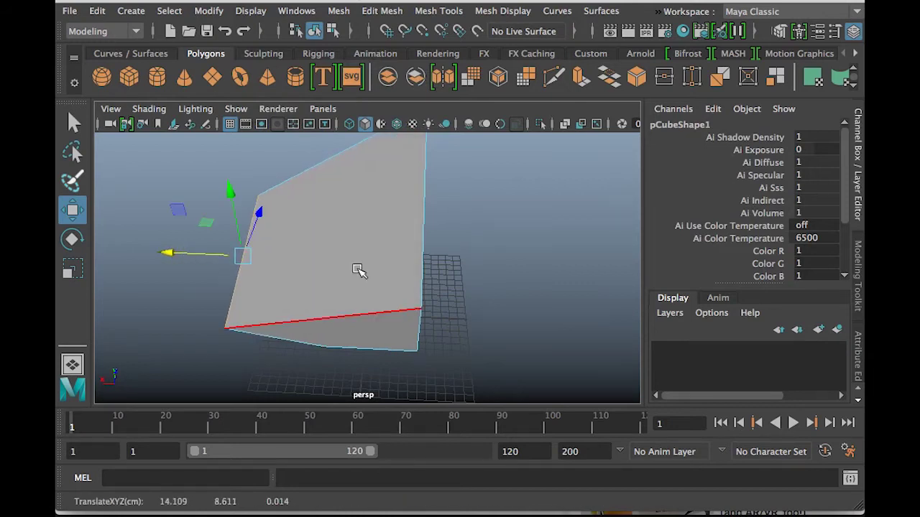
left_click_drag(369, 278, 370, 273, "alt")
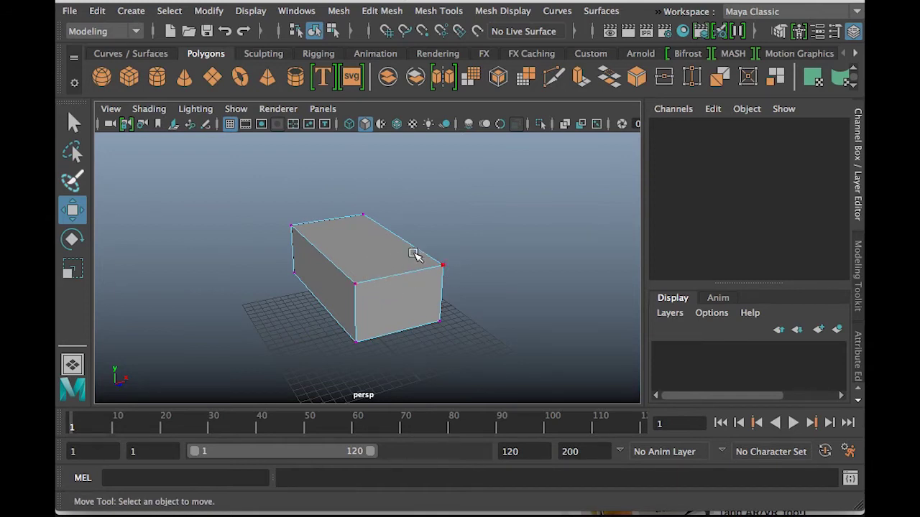
Step: Select both upper vertices at one end of the block and raise them together along Y to make a sloped top
left_click_drag(400, 312, 474, 304, "alt")
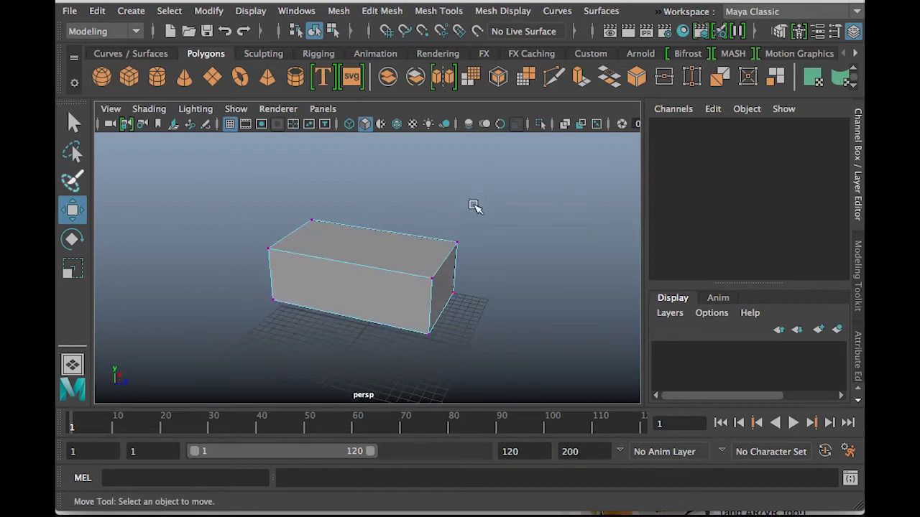
left_click(431, 277)
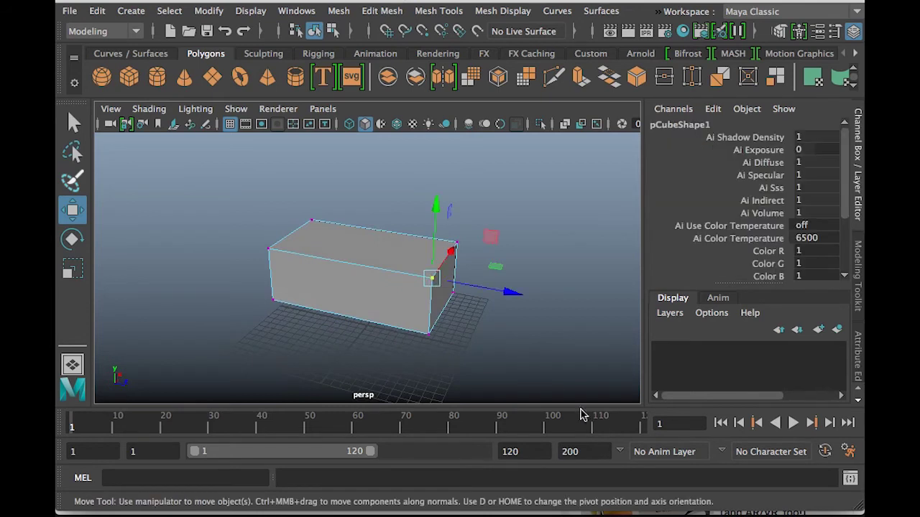
key("q")
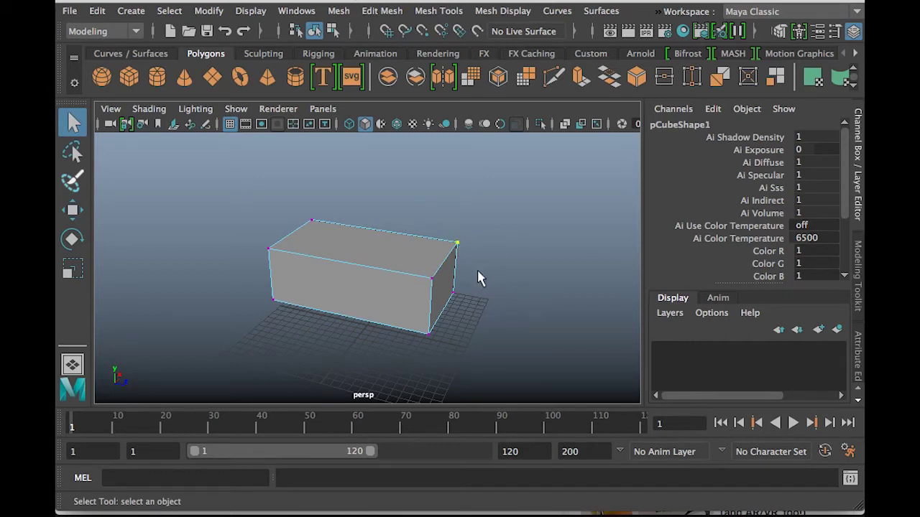
left_click(432, 278, "shift")
mouse_move(547, 288)
left_mouse_down("alt")
mouse_move(551, 301)
mouse_move(438, 285)
mouse_move(563, 295)
left_mouse_up("alt")
key("w")
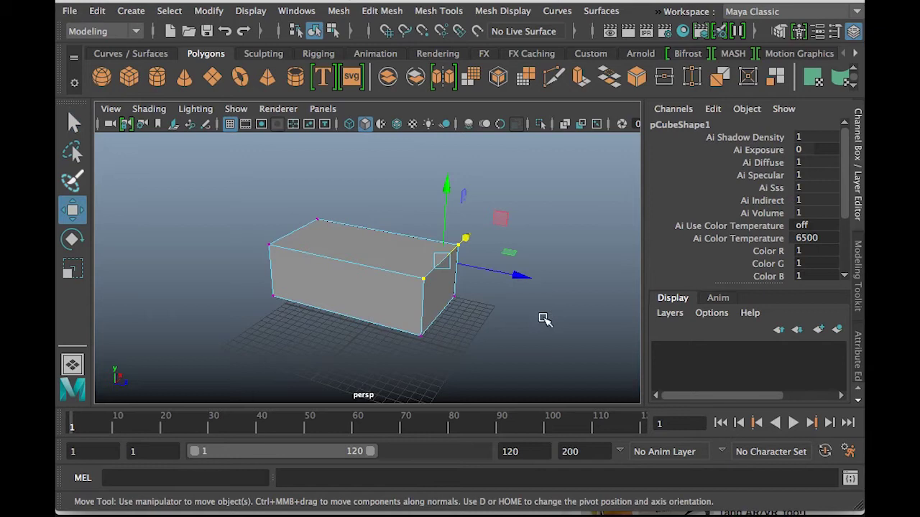
left_click_drag(446, 193, 448, 85)
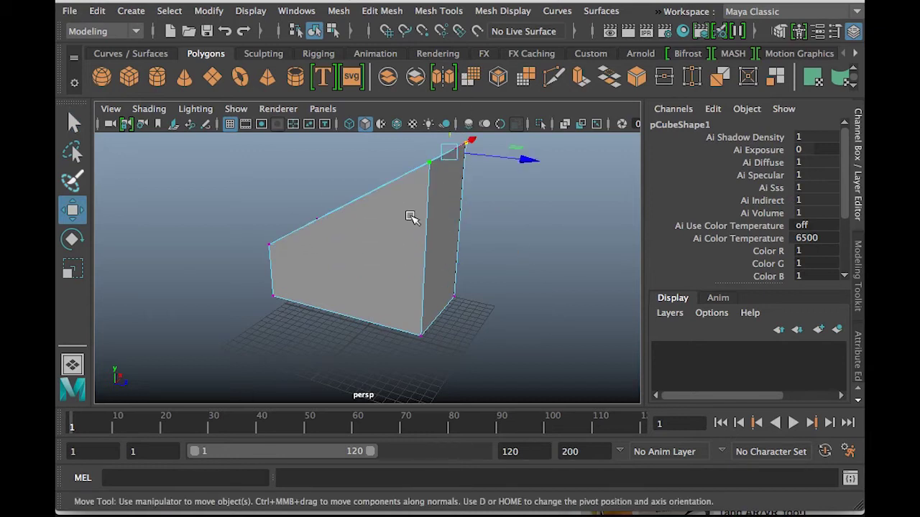
key("ctrl+z")
key("ctrl+z")
key("ctrl+z")
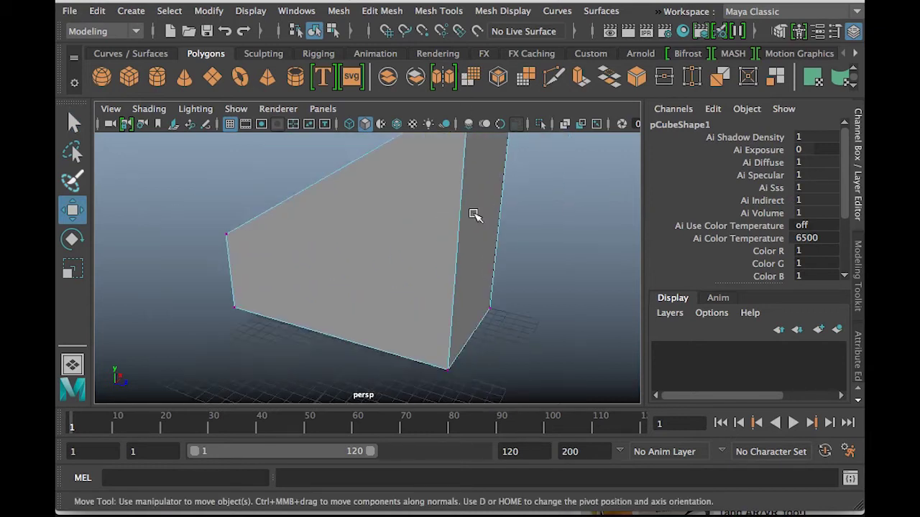
Step: Start a new scene and create a polygon cube at the origin
key("ctrl+n")
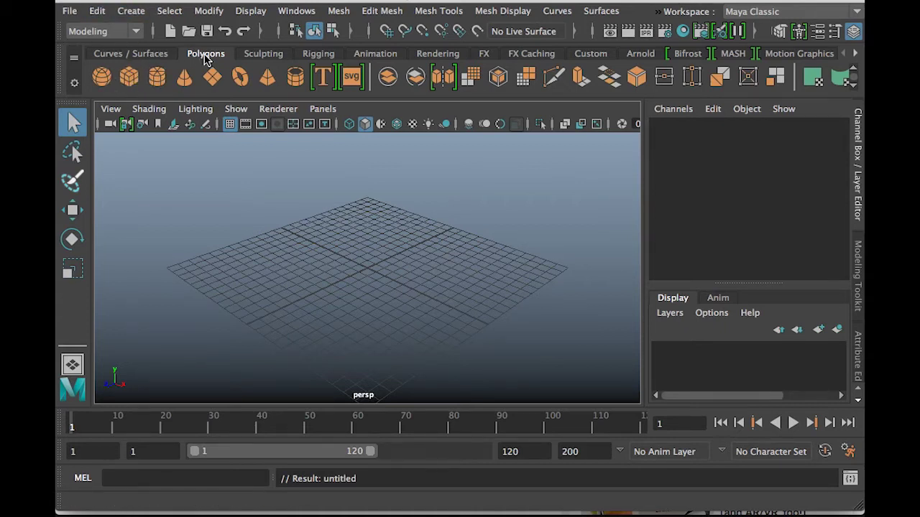
left_click(129, 78)
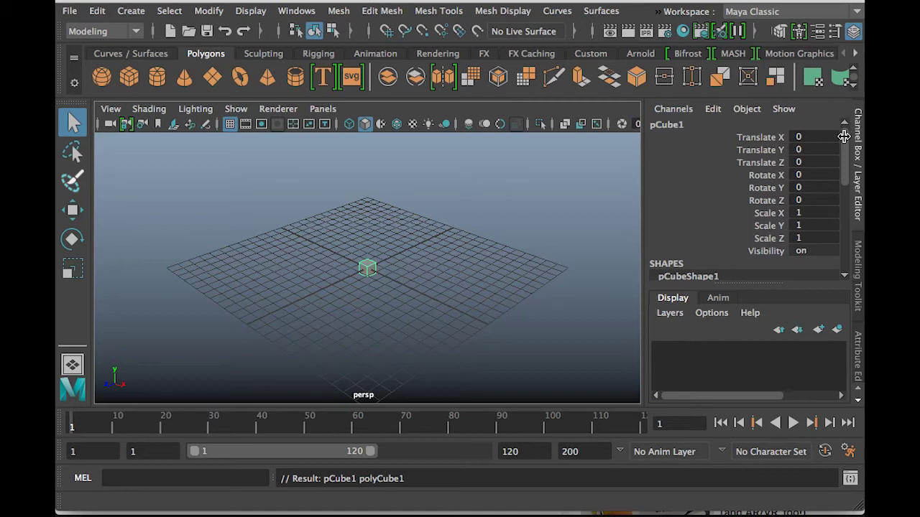
Step: Set the cube's Subdivisions Width, Height and Depth to 10 in its polyCube1 construction inputs
left_click_drag(844, 138, 843, 179)
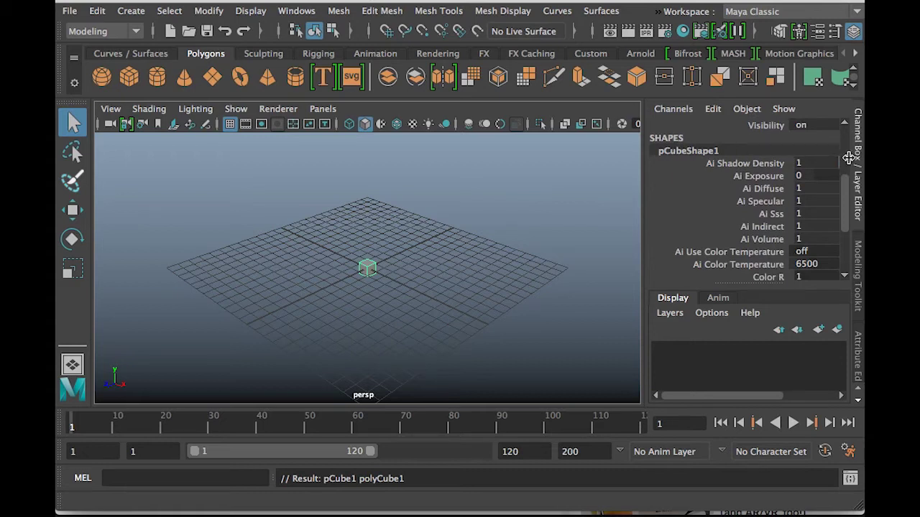
left_click_drag(842, 186, 842, 223)
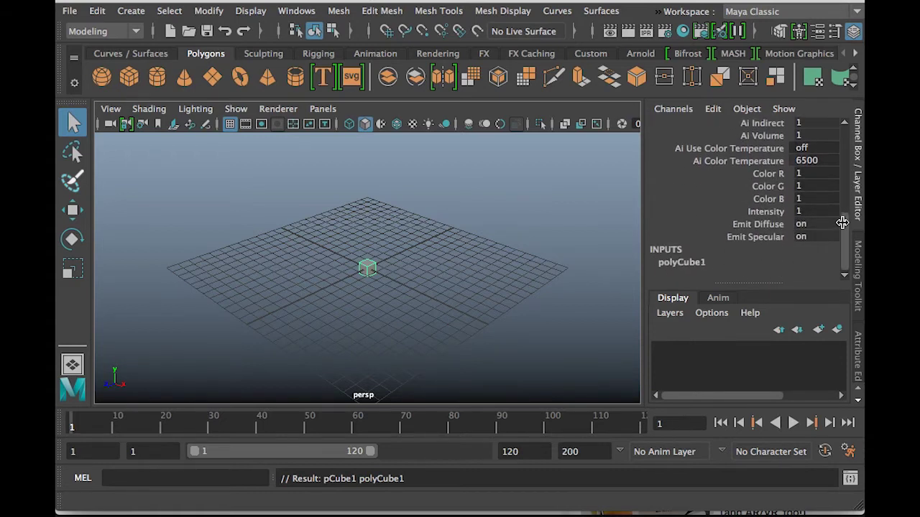
left_click(682, 263)
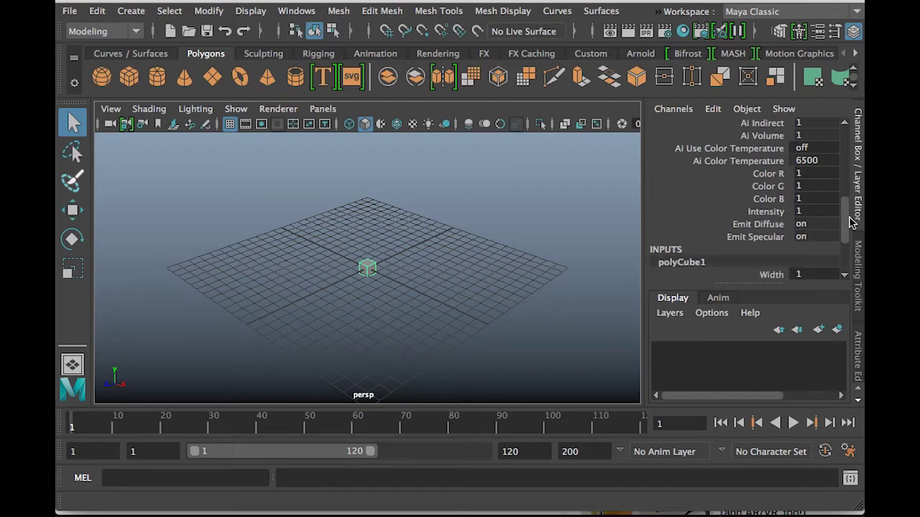
left_click_drag(845, 209, 845, 242)
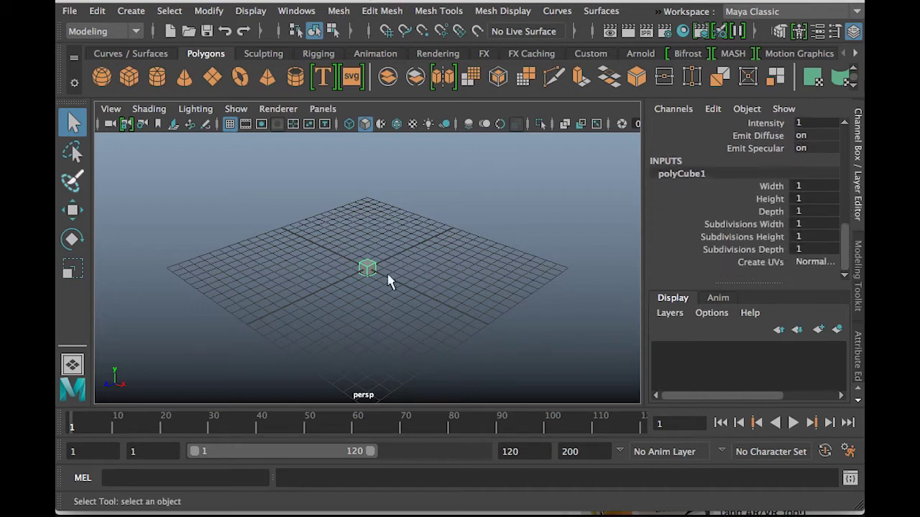
key("f")
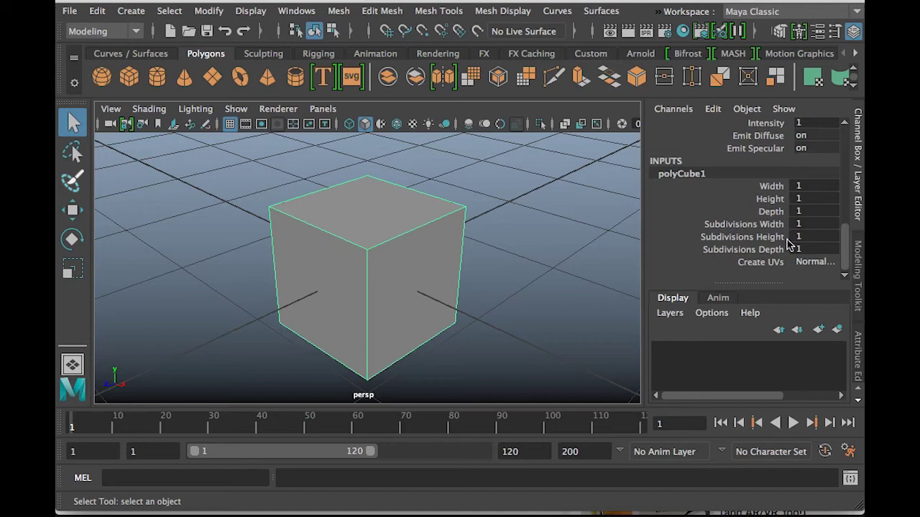
left_click_drag(806, 223, 811, 249)
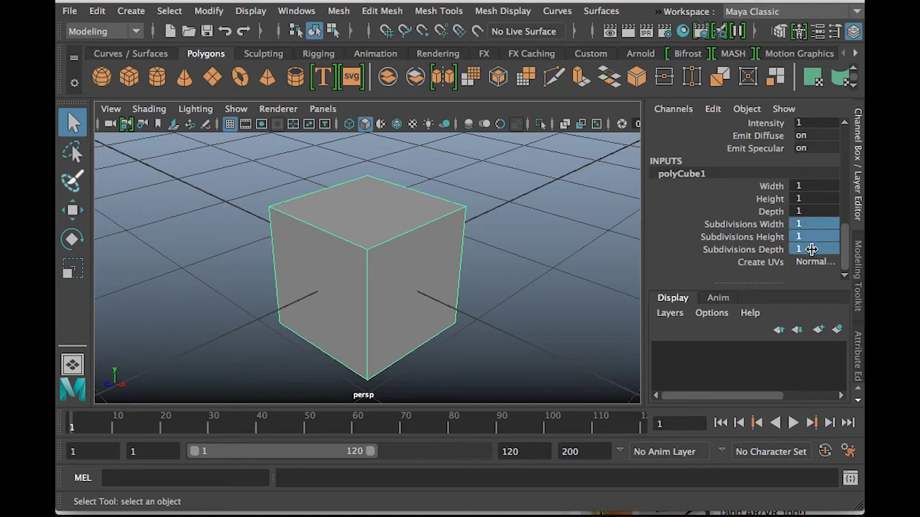
left_click(811, 249)
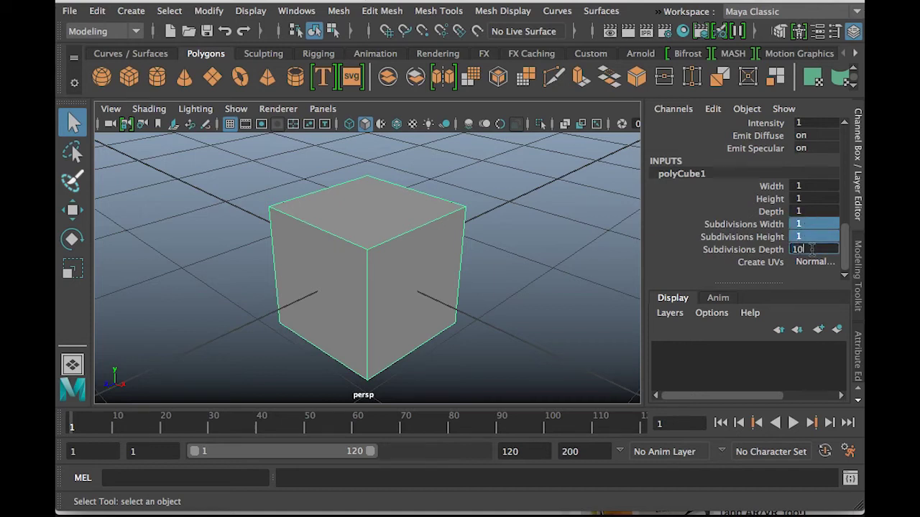
key("Return")
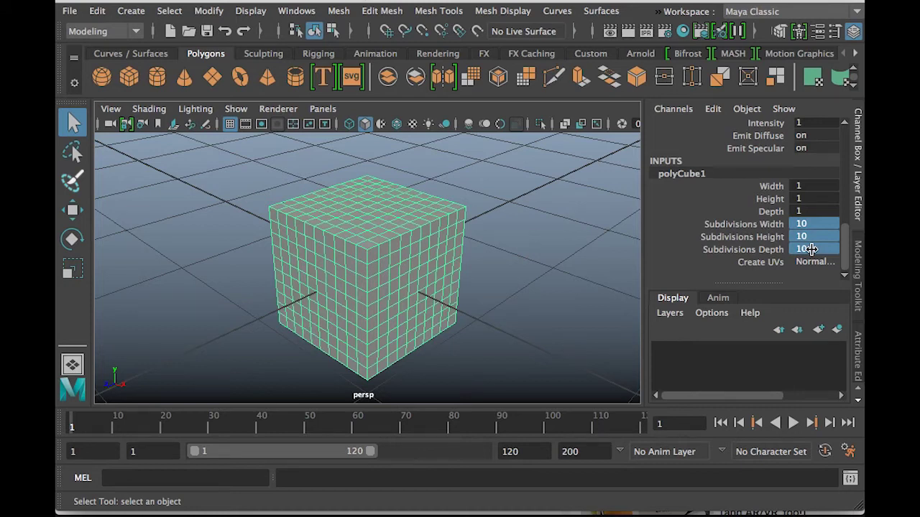
Step: Duplicate the subdivided cube and move the copy along X to about -1.842
left_click(509, 207)
left_click(423, 230)
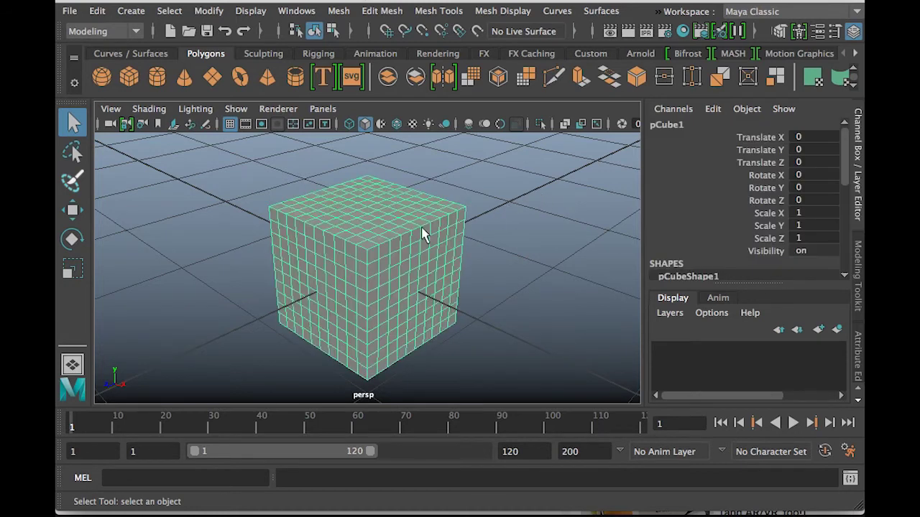
key("ctrl+d")
key("w")
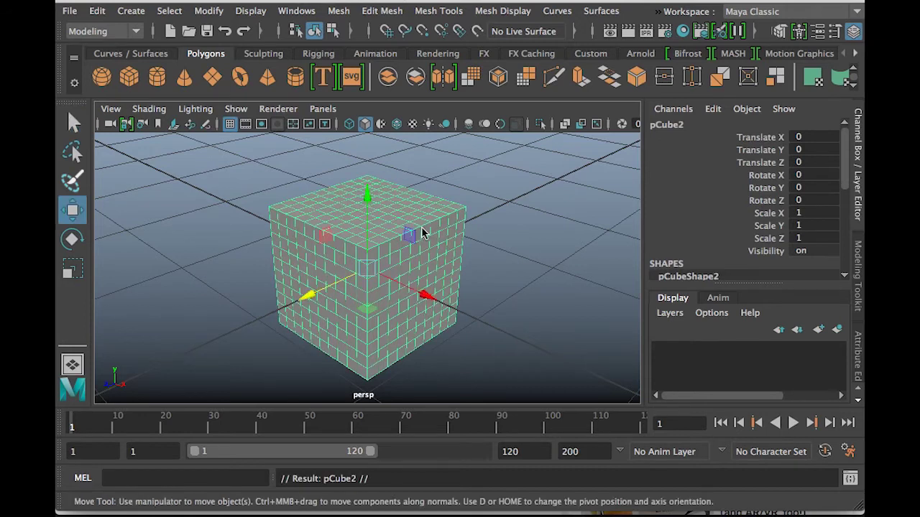
left_click_drag(426, 293, 264, 236)
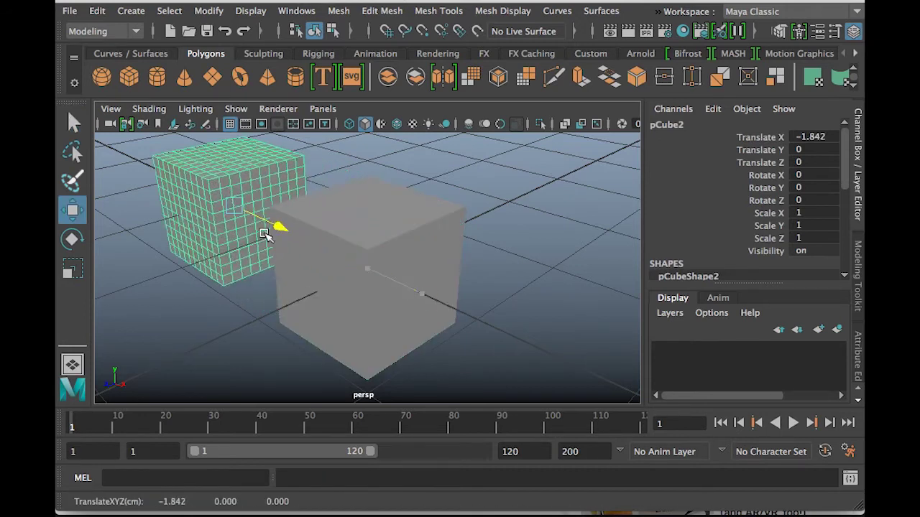
Step: Set the original cube's Subdivisions Width, Height and Depth to 1 in its construction inputs
left_click(437, 190)
left_click(407, 205)
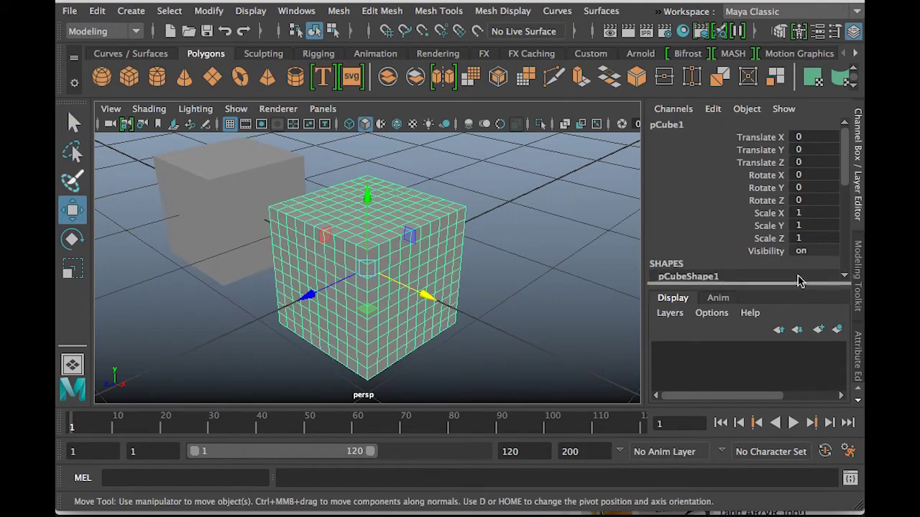
left_click_drag(846, 153, 837, 258)
left_click(695, 264)
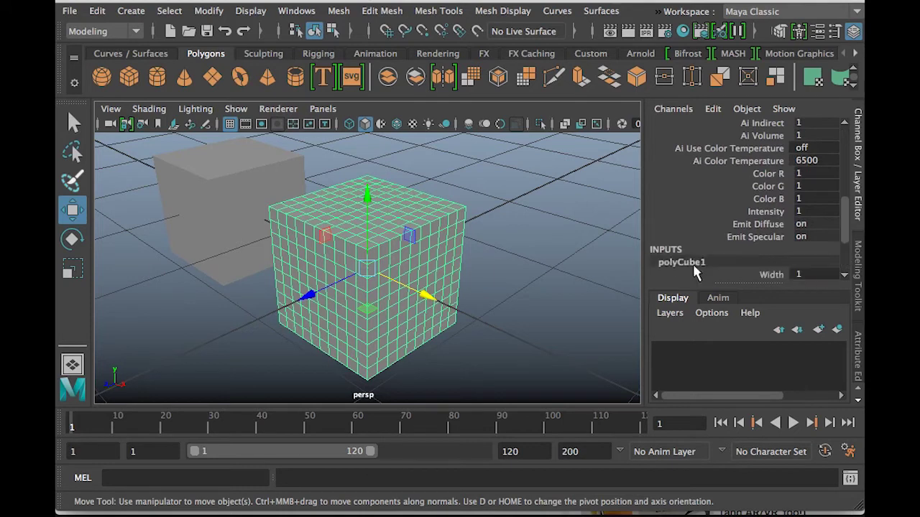
left_click_drag(845, 209, 813, 244)
left_click(814, 224)
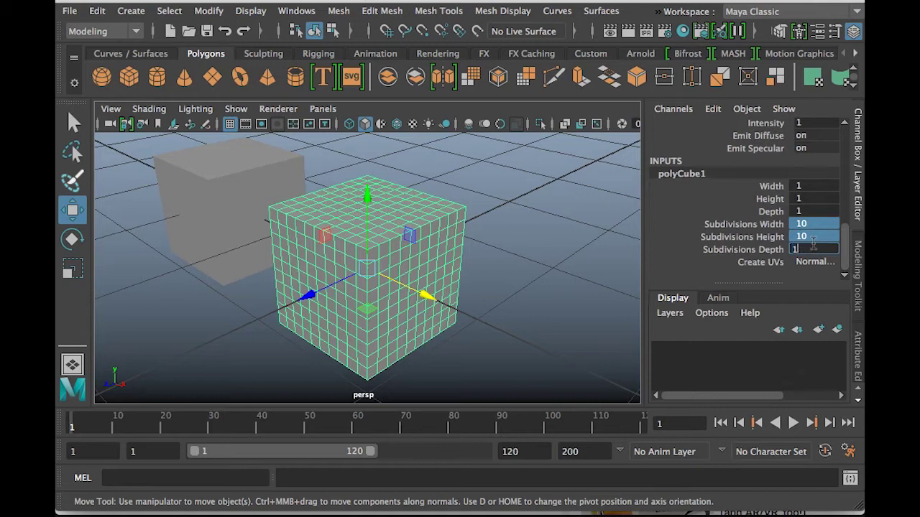
type("1")
key("Return")
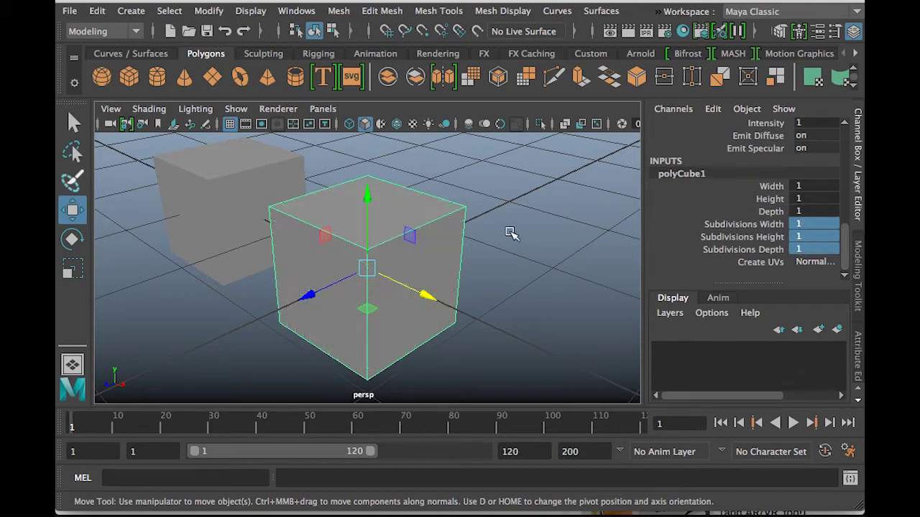
Step: Examine the two cubes side by side, selecting each in turn to compare their wireframe subdivisions
left_click(520, 203)
left_click_drag(374, 254, 467, 207, "alt")
scroll(484, 202, "up", 5)
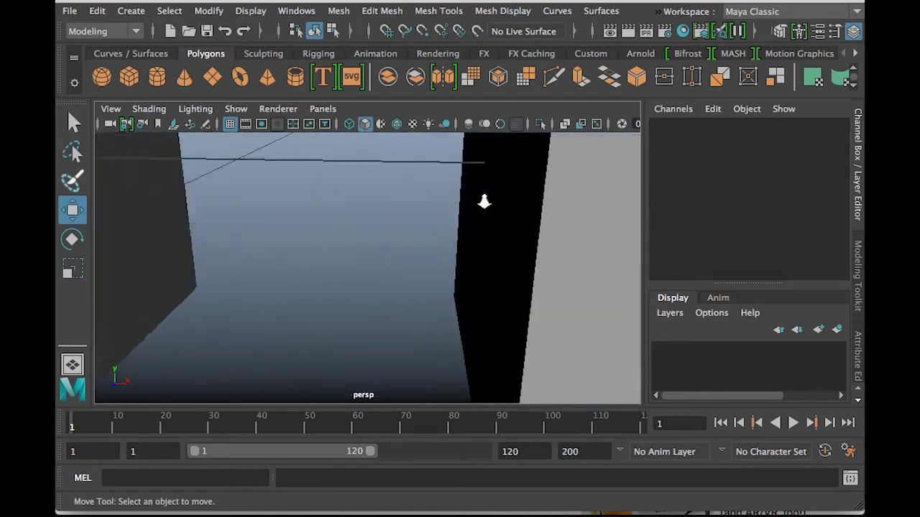
scroll(472, 221, "down", 10)
scroll(471, 222, "up", 5)
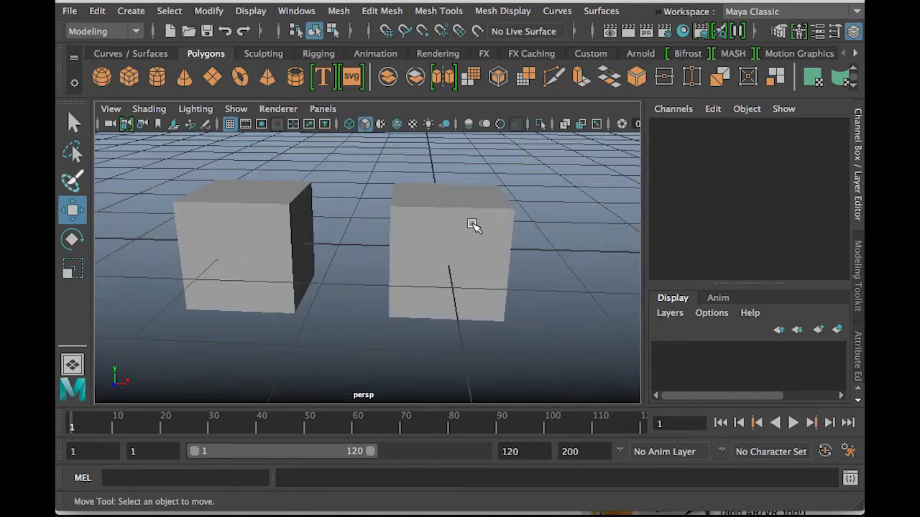
left_click(473, 225)
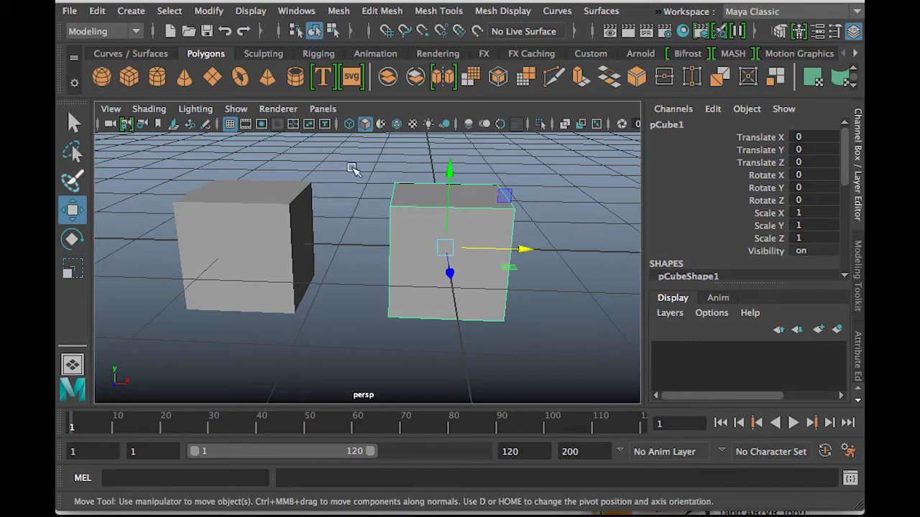
left_click(283, 196)
left_click(463, 210)
left_click(283, 193)
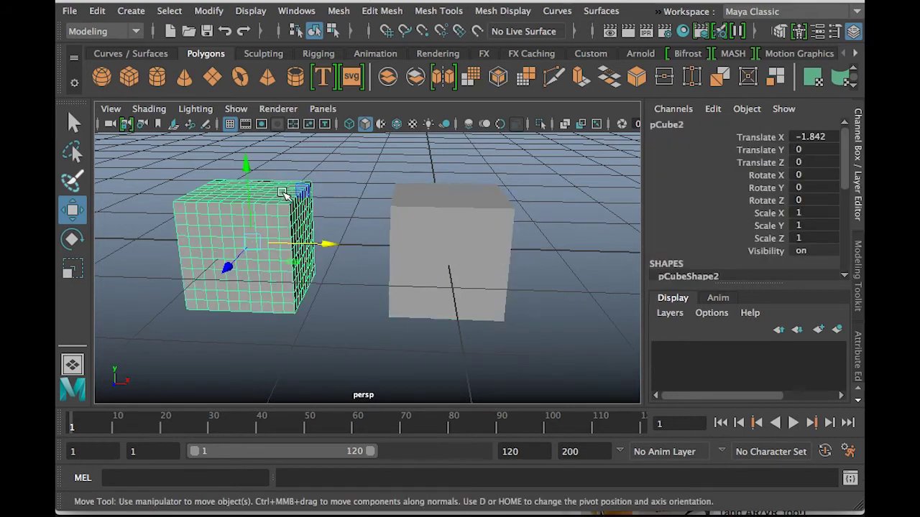
left_click(464, 207)
left_click(501, 176)
left_click(283, 220)
Step: Show the subdivided cube unsmoothed, and display both cubes in smooth preview with their original cages
key("1")
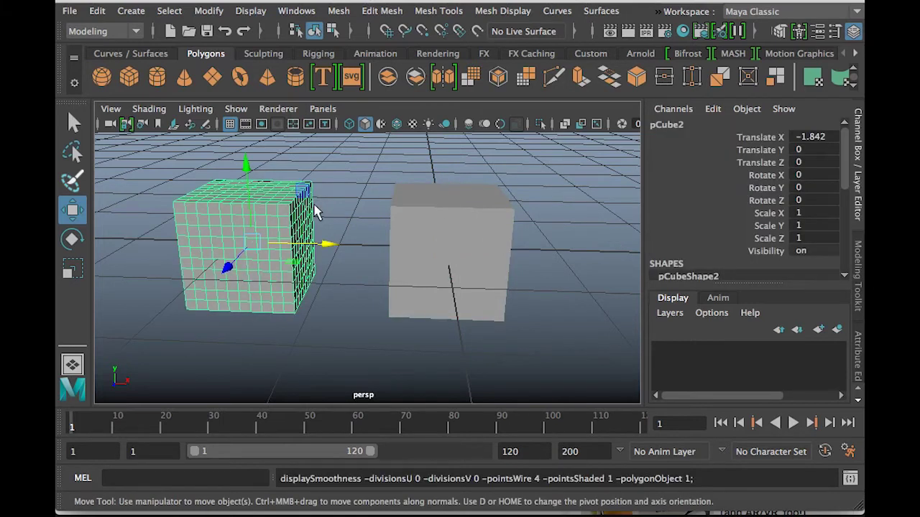
left_click(340, 171)
left_click(262, 219)
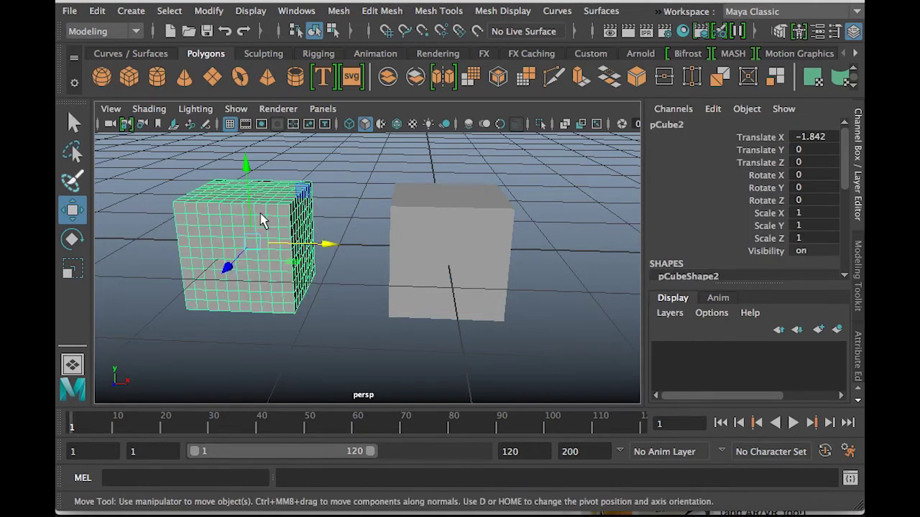
key("2")
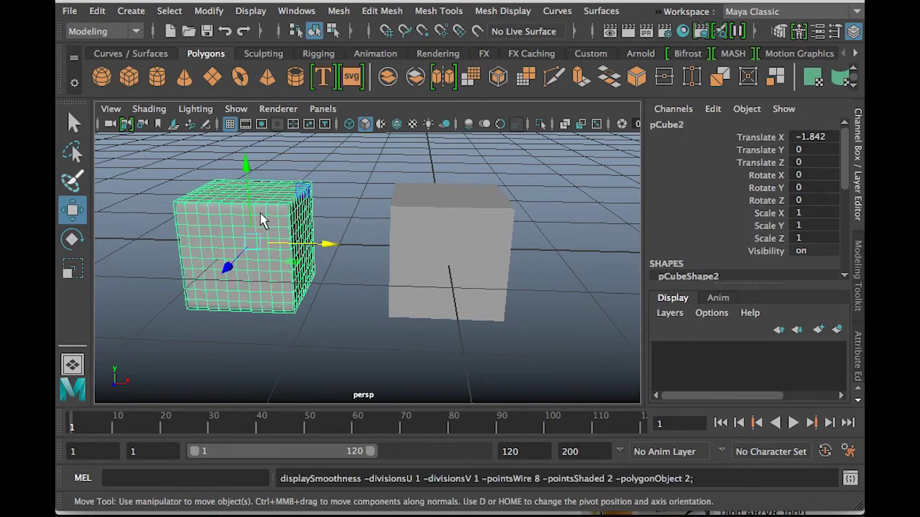
left_click(419, 206)
key("2")
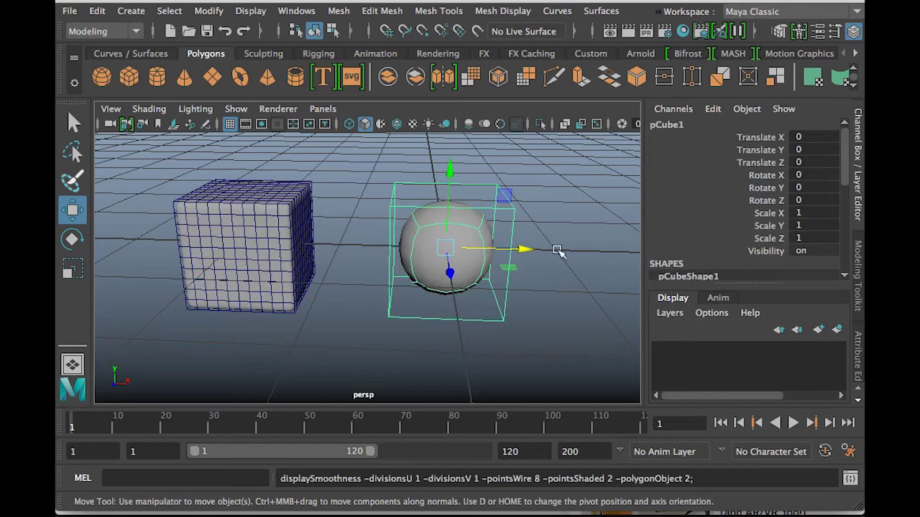
left_click(392, 361)
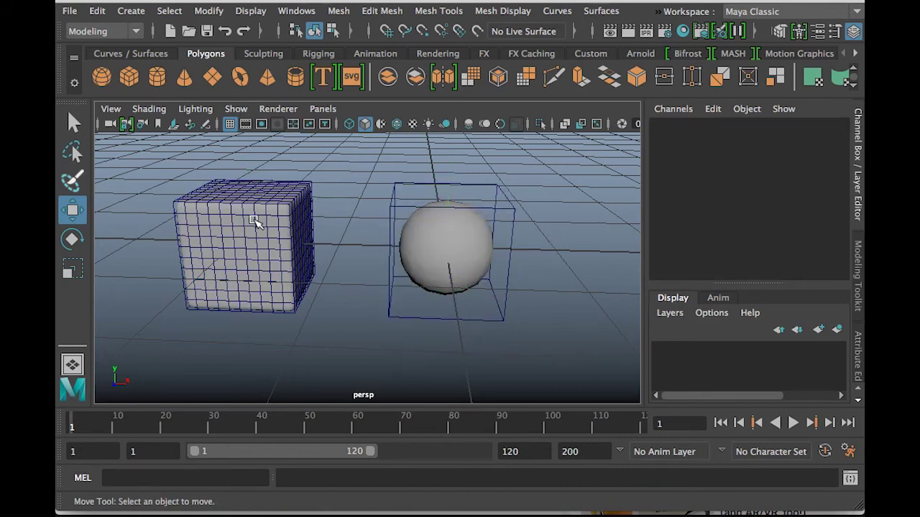
Step: Display both cubes in full smooth preview without the cage and inspect the two smoothed shapes
left_click(436, 232)
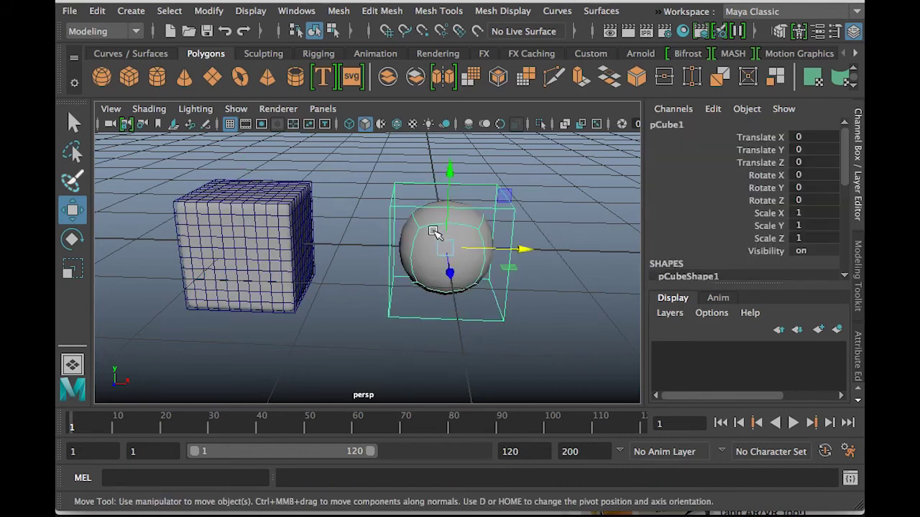
key("3")
left_click(220, 226)
key("3")
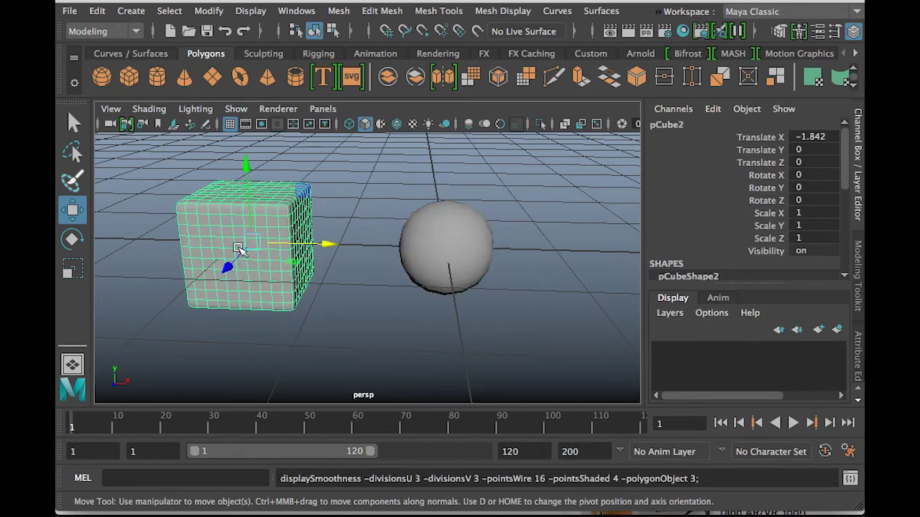
left_click(364, 187)
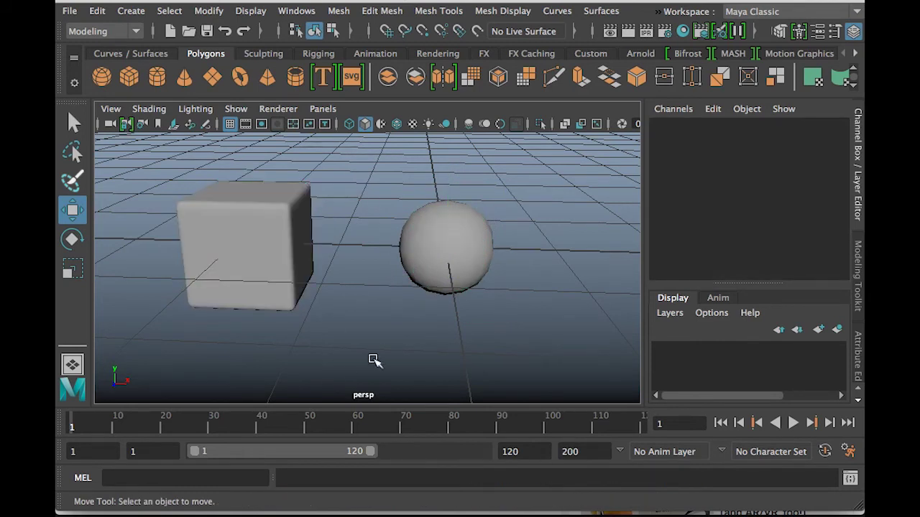
left_click_drag(366, 299, 414, 299, "alt")
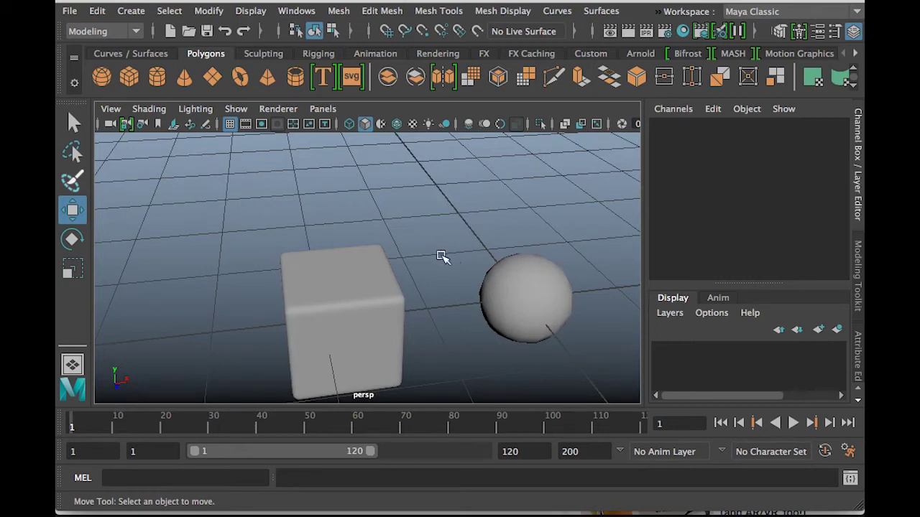
Step: Turn off smooth preview on both objects, restoring their original hard-edged cube display
left_click(545, 270)
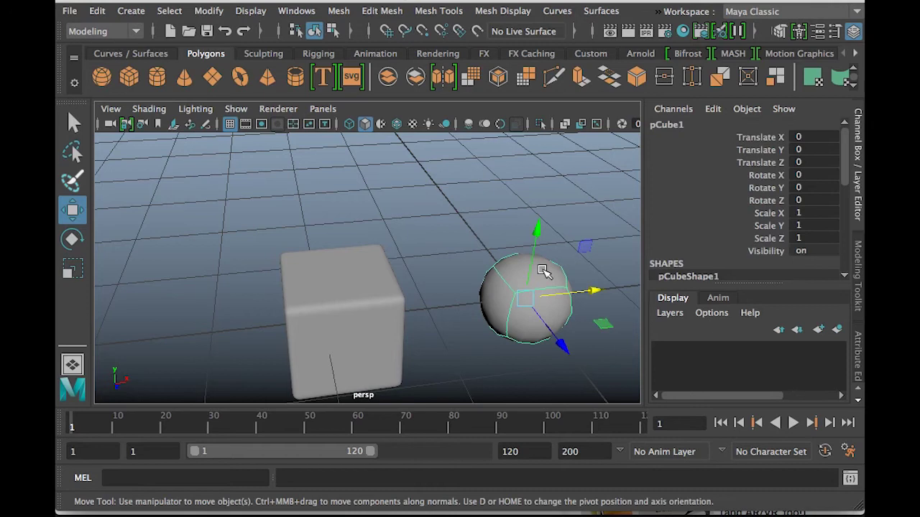
key("1")
left_click(352, 273)
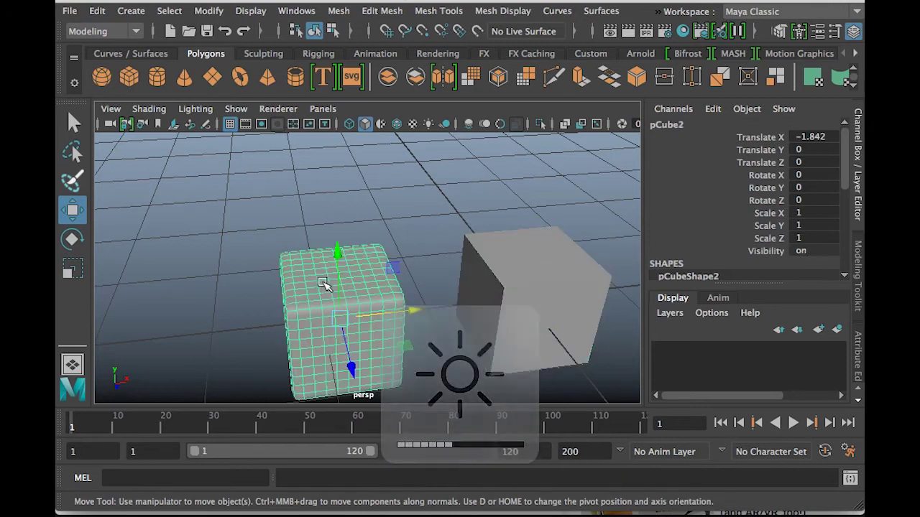
key("1")
left_click(460, 170)
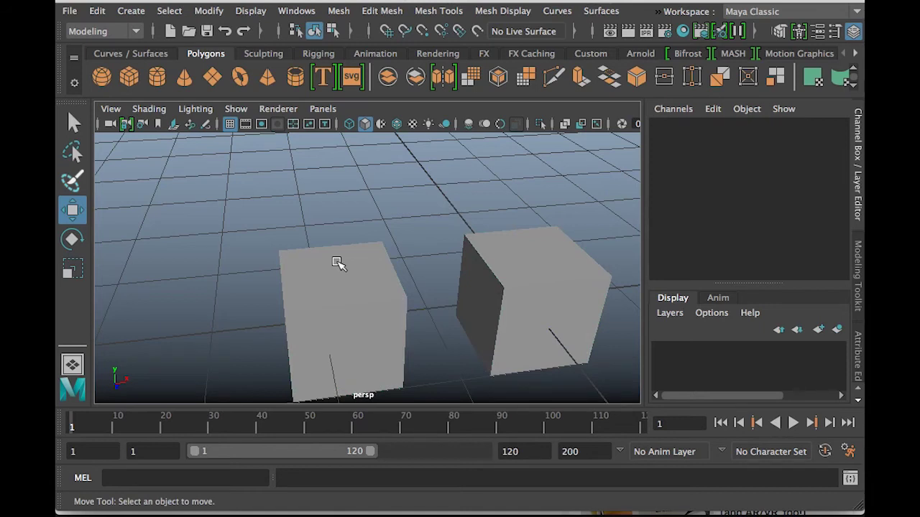
Step: Turn on full smooth preview for the undivided cube at the origin
scroll(337, 264, "up", 10)
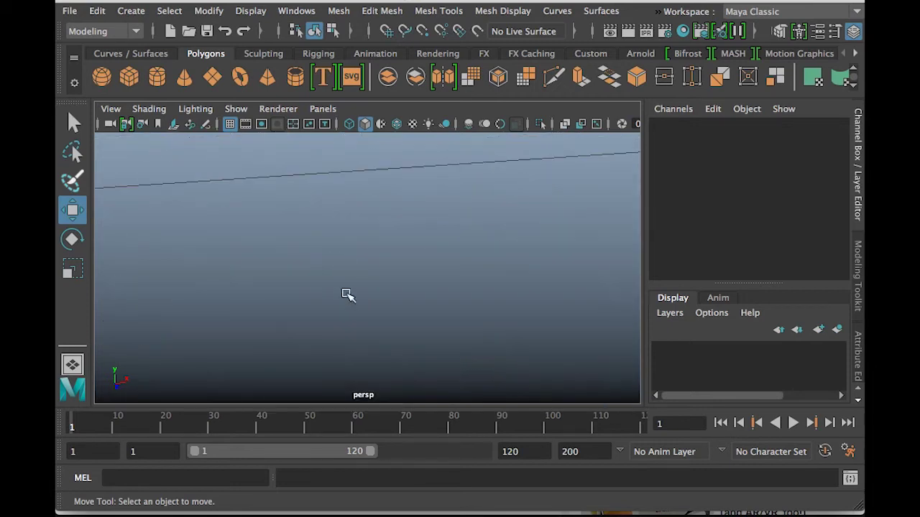
scroll(350, 296, "down", 13)
scroll(353, 298, "up", 3)
scroll(355, 294, "down", 5)
left_click_drag(395, 286, 358, 298, "alt")
scroll(357, 298, "down", 3)
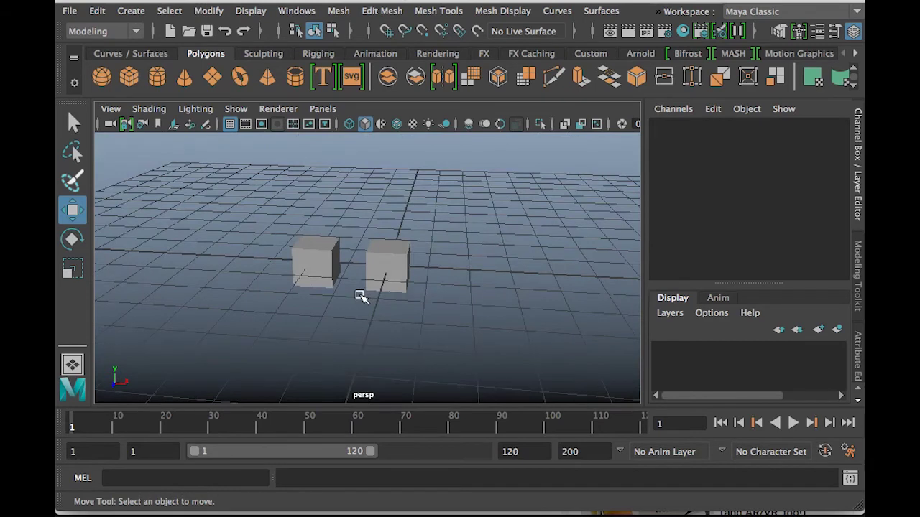
left_click(324, 271)
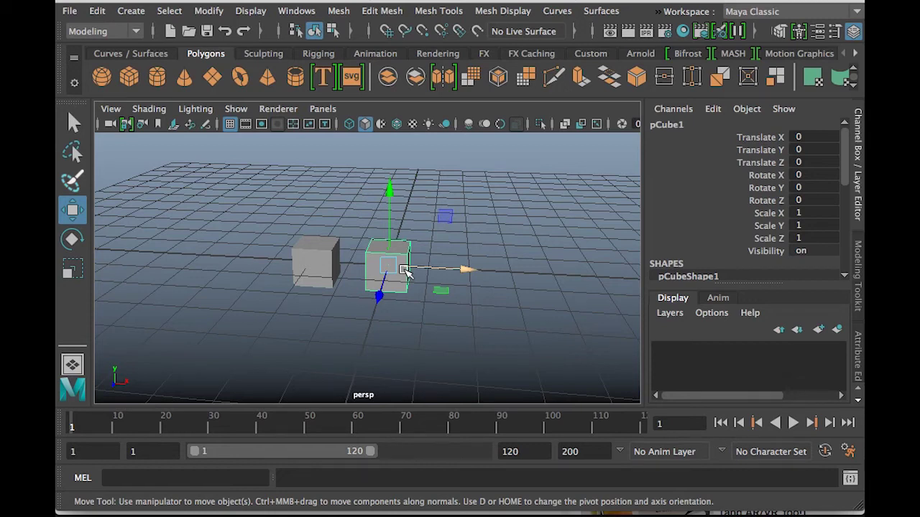
key("3")
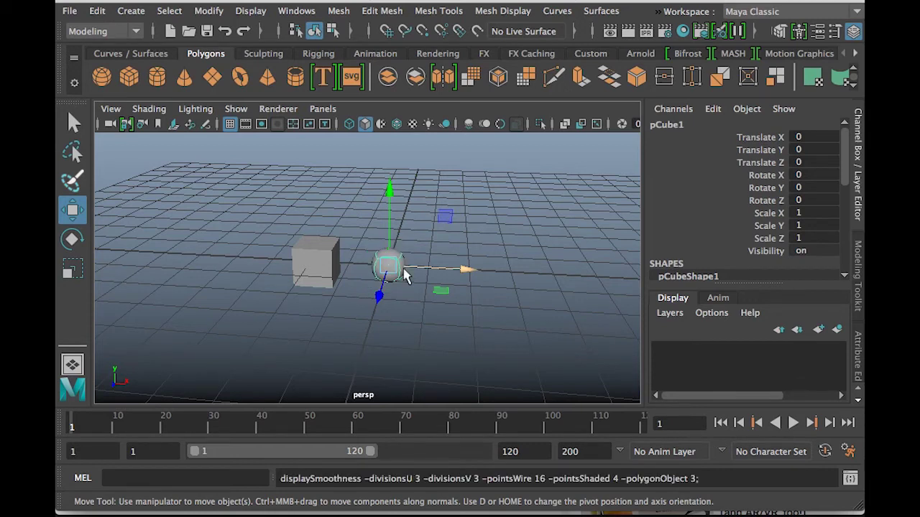
Step: Turn on full smooth preview for the subdivided cube and inspect its rounded edges beside the smoothed undivided cube
left_click(531, 238)
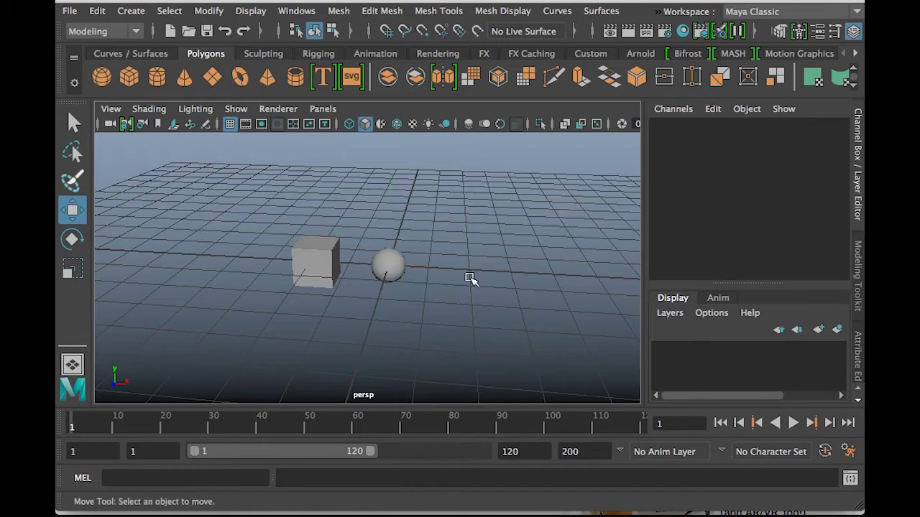
left_click(327, 265)
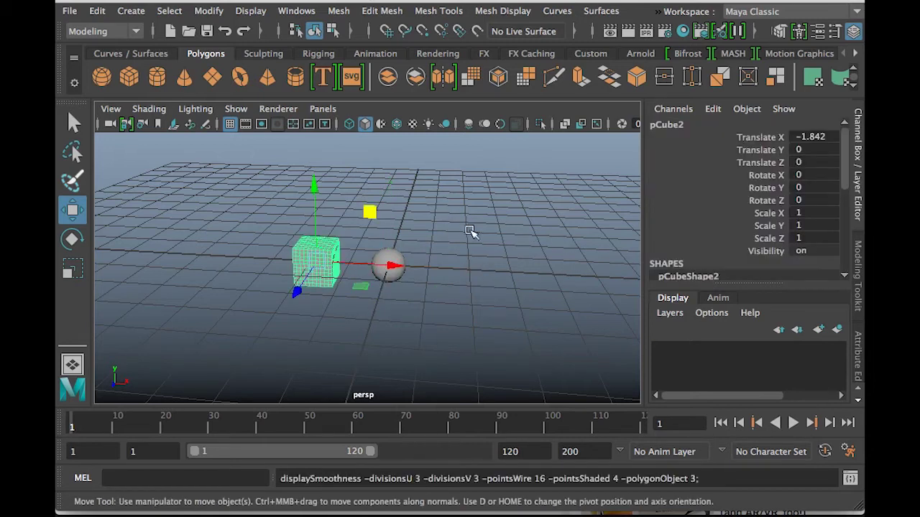
left_click(503, 230)
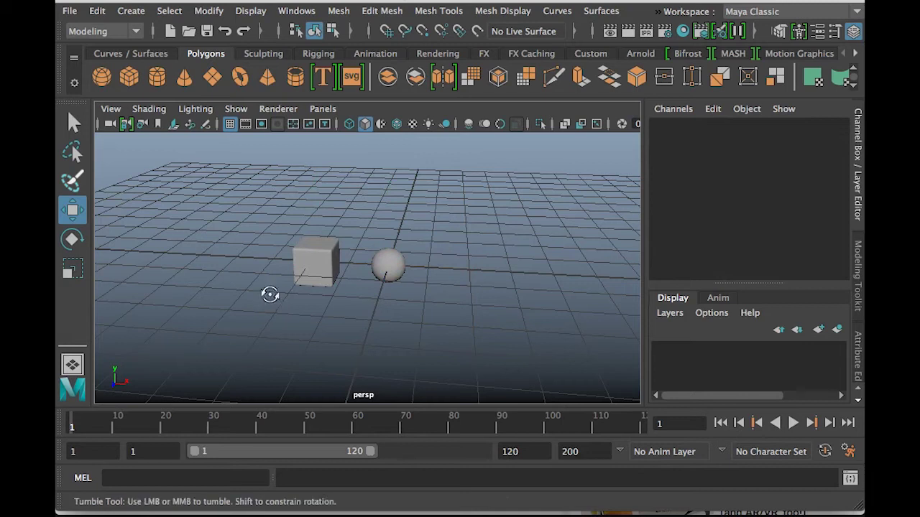
left_click_drag(267, 294, 333, 294, "alt")
scroll(372, 290, "up", 5)
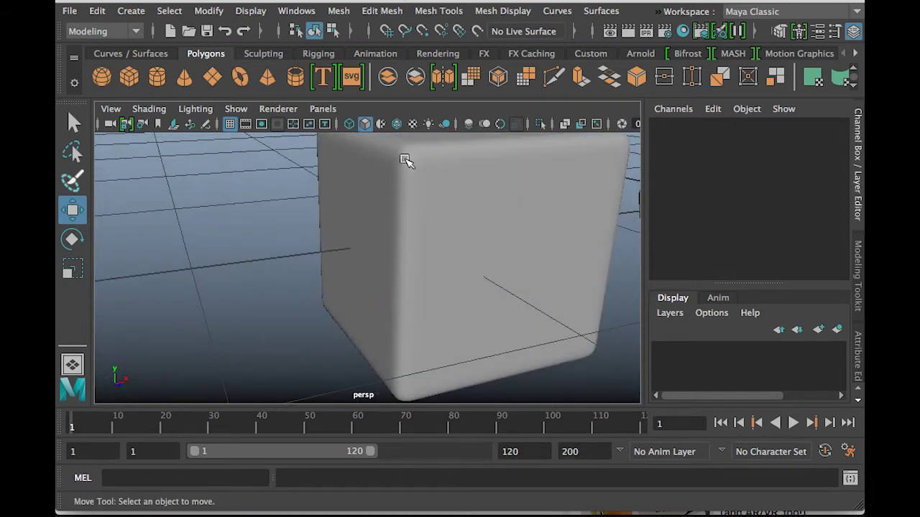
scroll(442, 204, "down", 8)
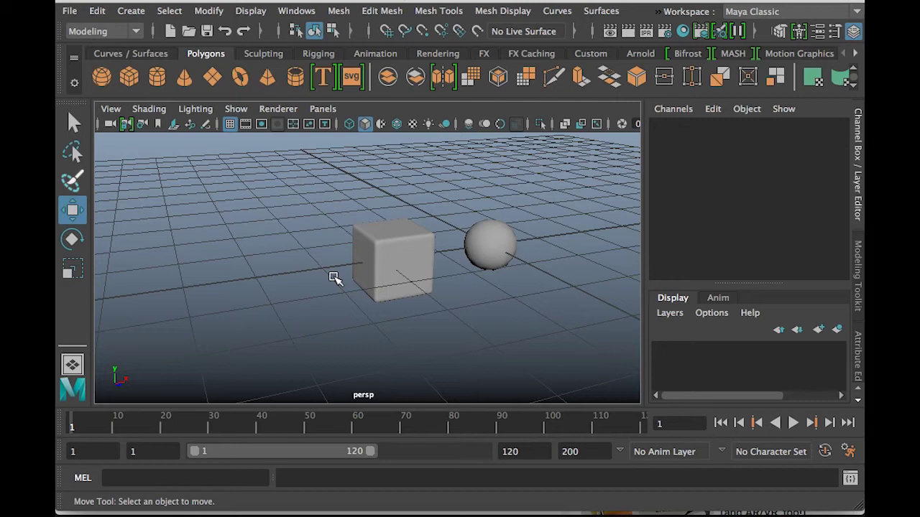
Step: Display the scene in wireframe and turn off smooth preview on both cubes to compare their edge grids
left_click(490, 241)
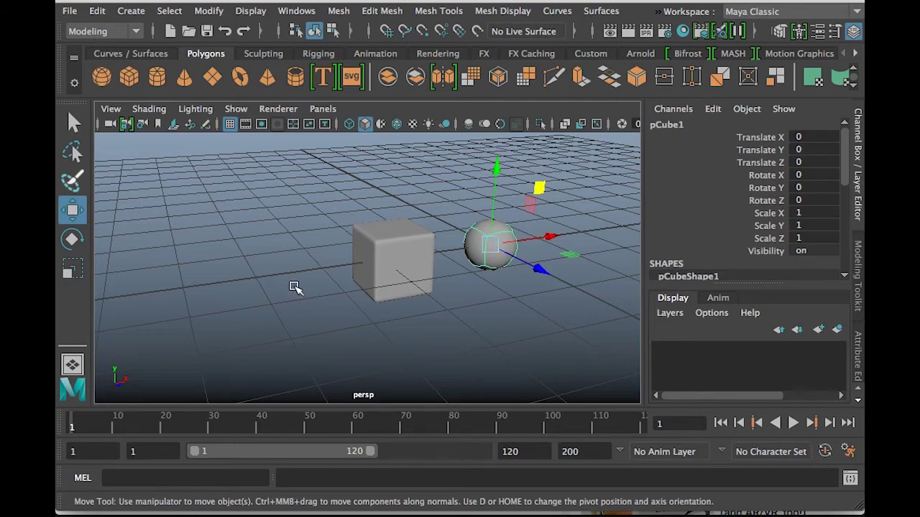
key("4")
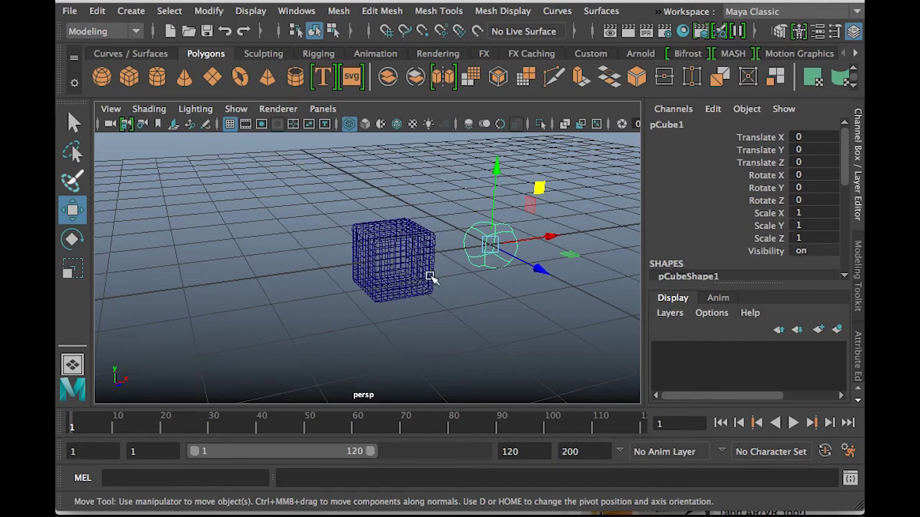
left_click_drag(450, 259, 419, 260, "alt")
key("1")
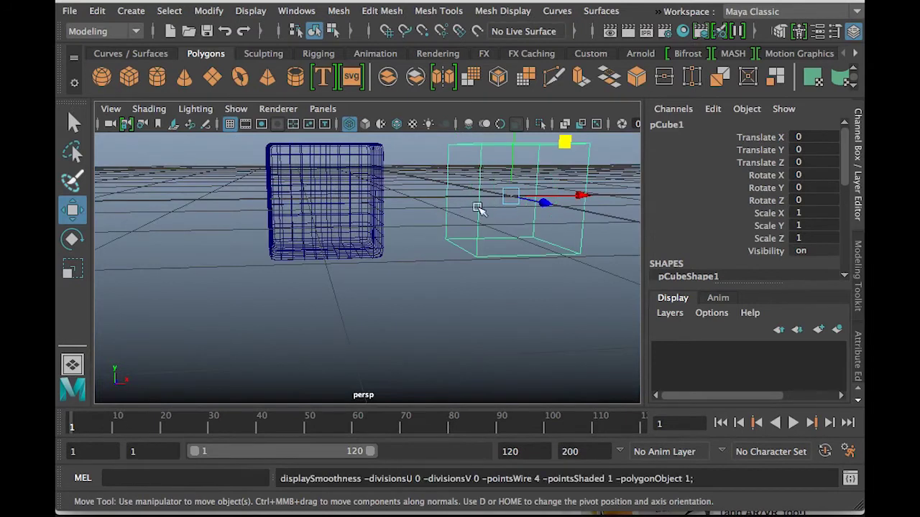
left_click(366, 213)
key("1")
left_click_drag(410, 236, 547, 207, "alt")
key("f")
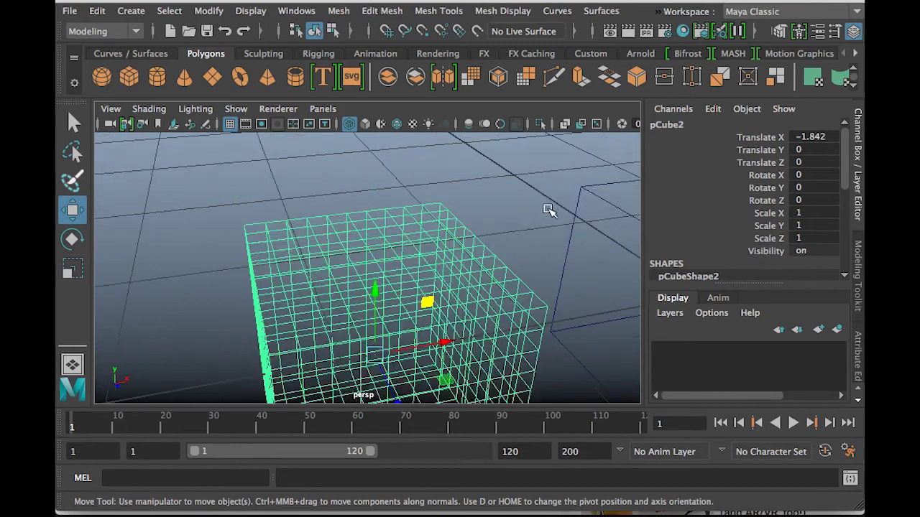
key("bracketleft")
left_click(519, 216)
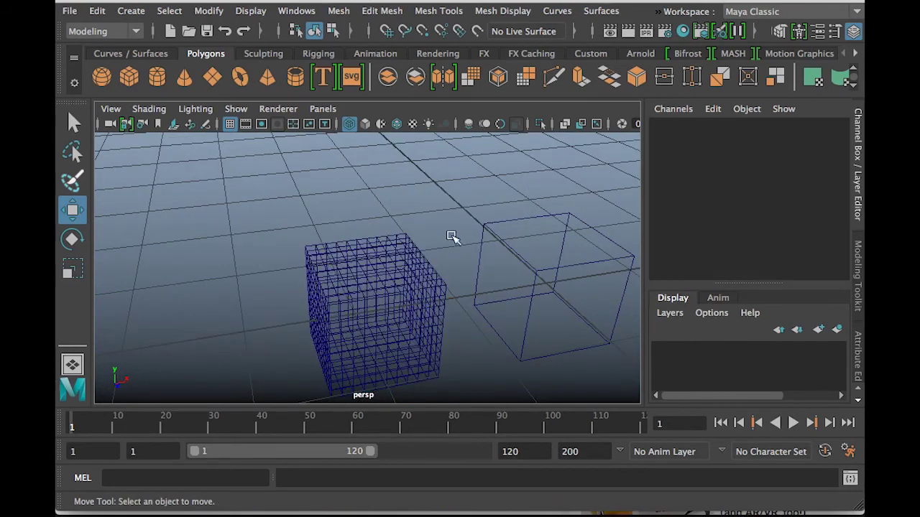
Step: Switch the viewport to shaded display, then to shaded display with texture maps
left_click(407, 259)
key("5")
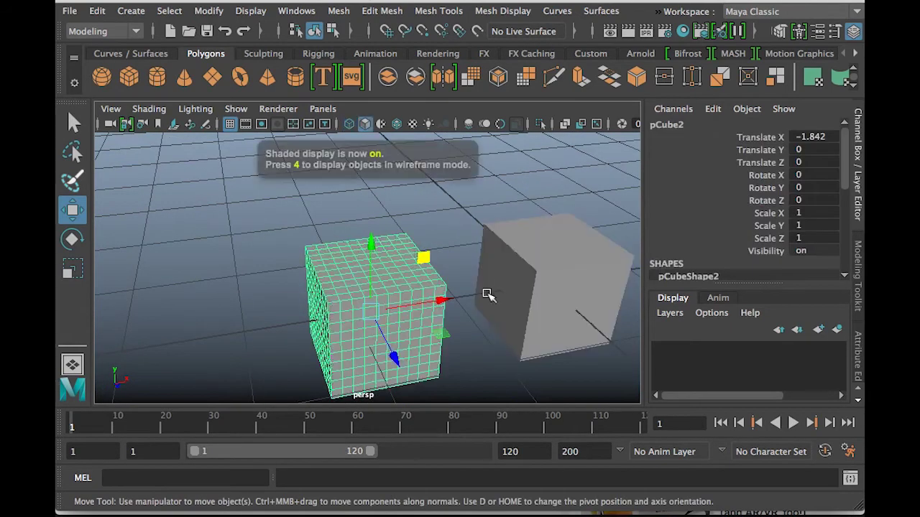
left_click(549, 179)
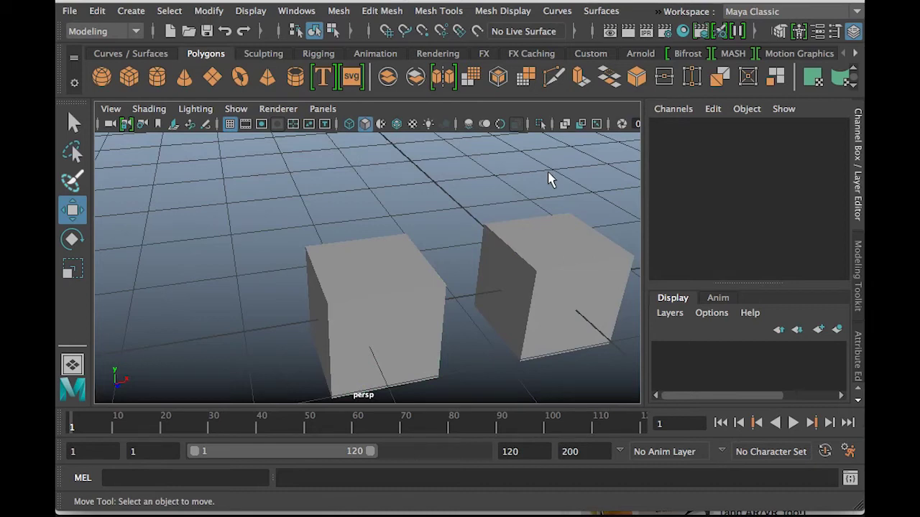
left_click(540, 239)
key("6")
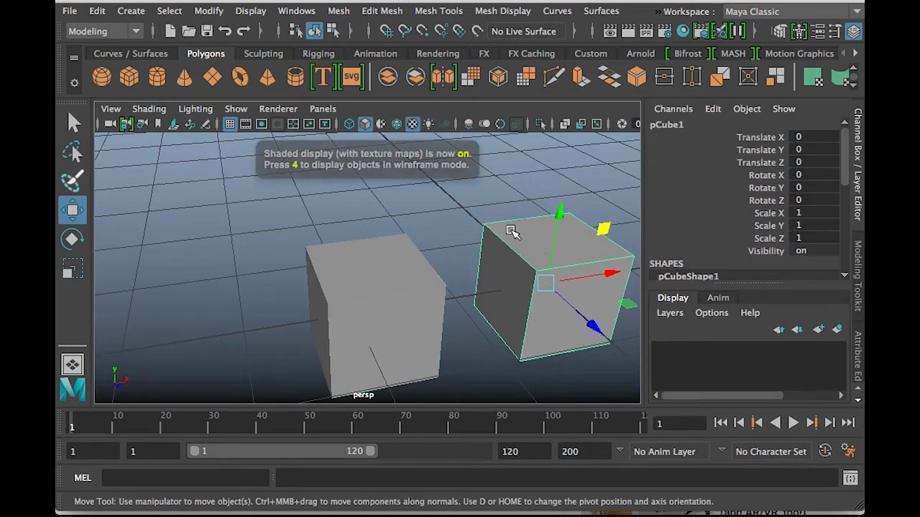
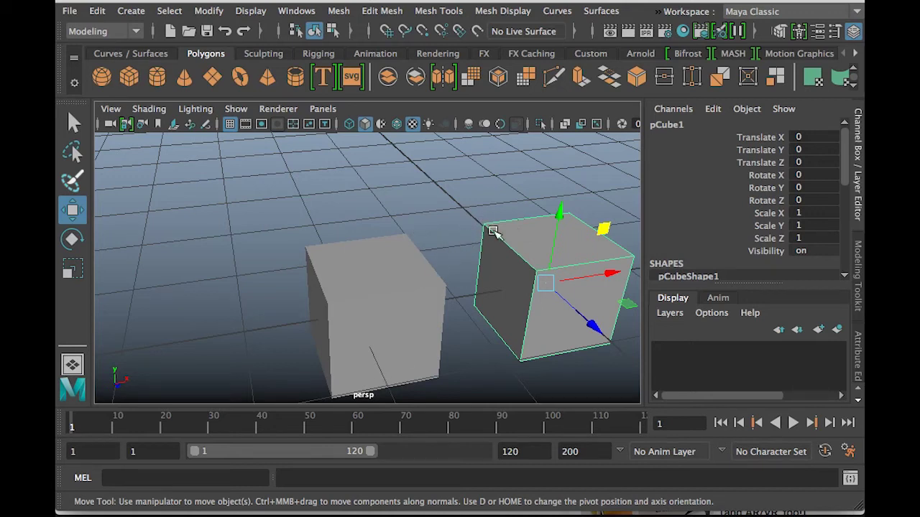
Step: Turn on full smooth preview for both cubes, then return both to their hard-edged display
key("3")
left_click(401, 299)
key("1")
left_click(479, 202)
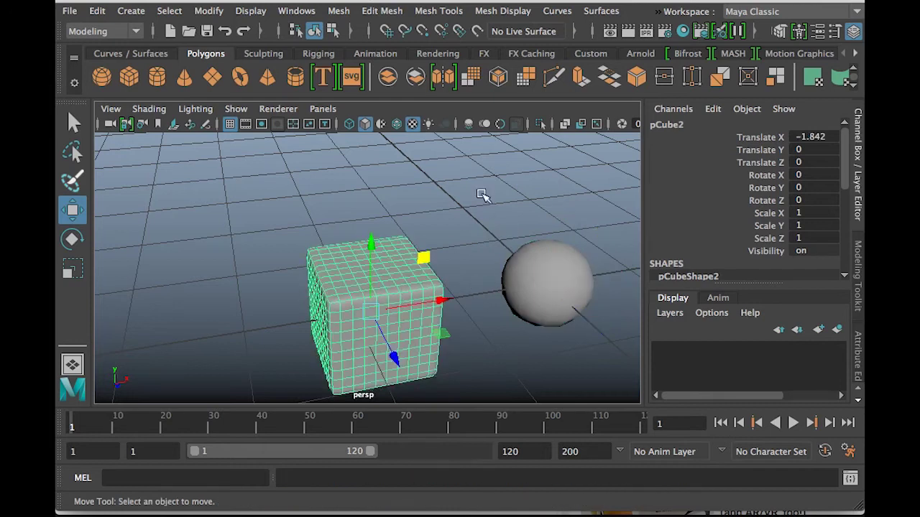
left_click(396, 297)
key("1")
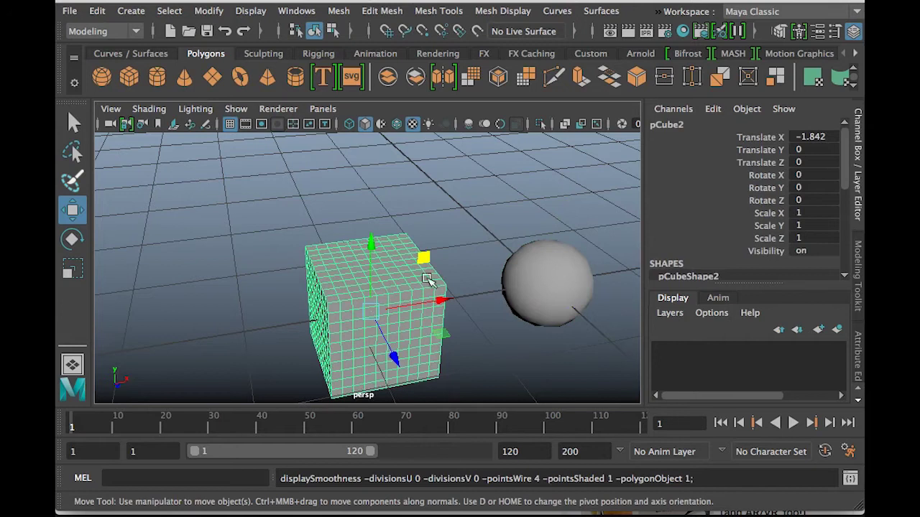
left_click(540, 266)
key("1")
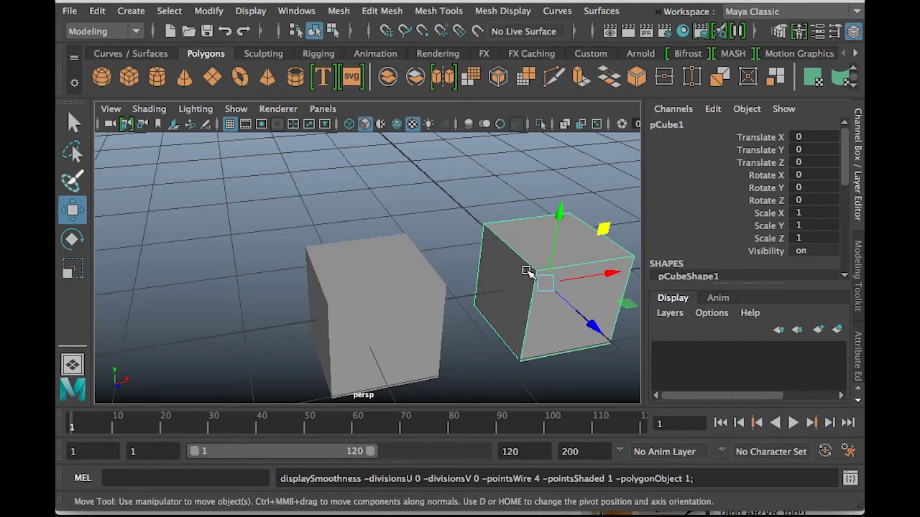
Step: Turn on full smooth preview for only the undivided cube at the origin
key("3")
left_click(510, 196)
left_click(566, 278)
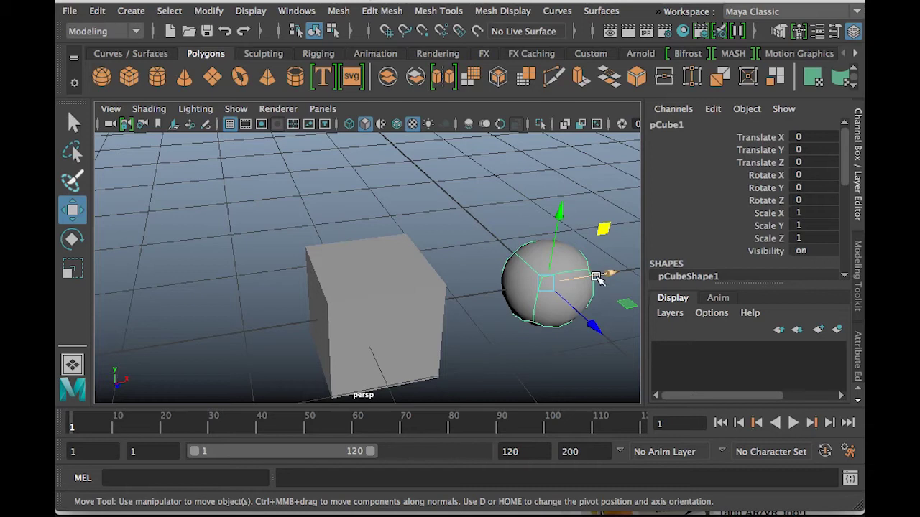
Step: Delete the subdivided cube and flatten the unsmoothed cube at the origin into a slab with Scale Y about 0.129
left_click(352, 264)
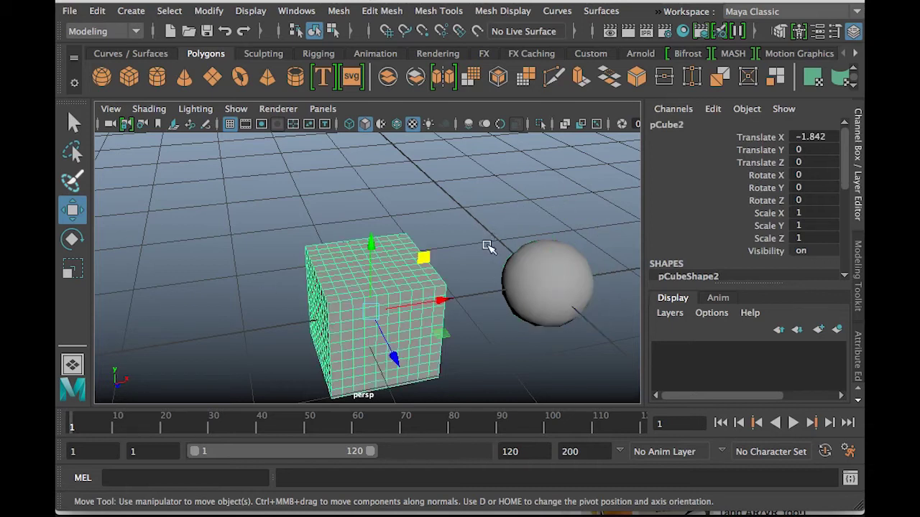
scroll(485, 252, "down", 3)
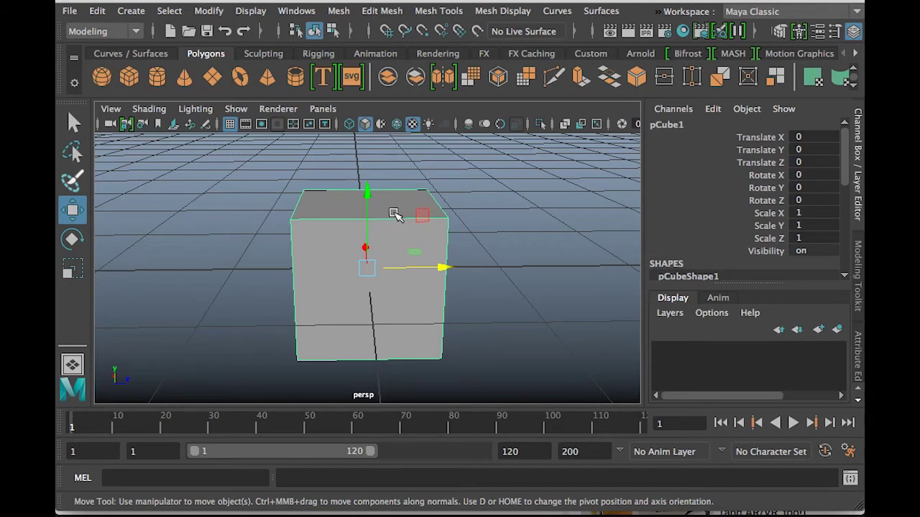
key("r")
left_click_drag(368, 200, 366, 264)
left_click_drag(408, 303, 481, 324, "alt")
Step: Raise the flattened slab above the grid to a Translate Y of about 2.143
key("w")
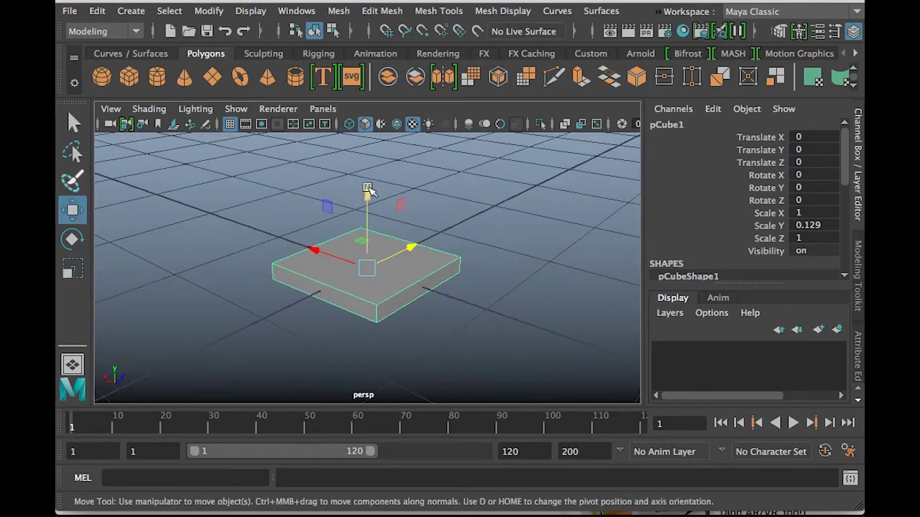
scroll(388, 208, "down", 4)
left_click_drag(365, 194, 375, 128)
scroll(452, 181, "down", 3)
scroll(385, 184, "down", 2)
left_click_drag(365, 160, 366, 124)
Step: Enlarge the slab to about 5.707 in X and Z and 0.648 in Y, and raise it to Translate Y 4.095
key("r")
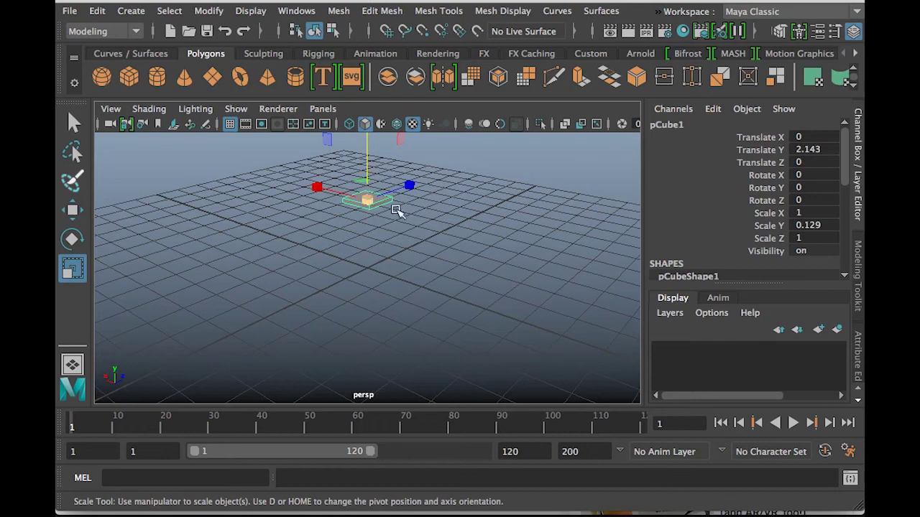
left_click_drag(366, 200, 481, 220)
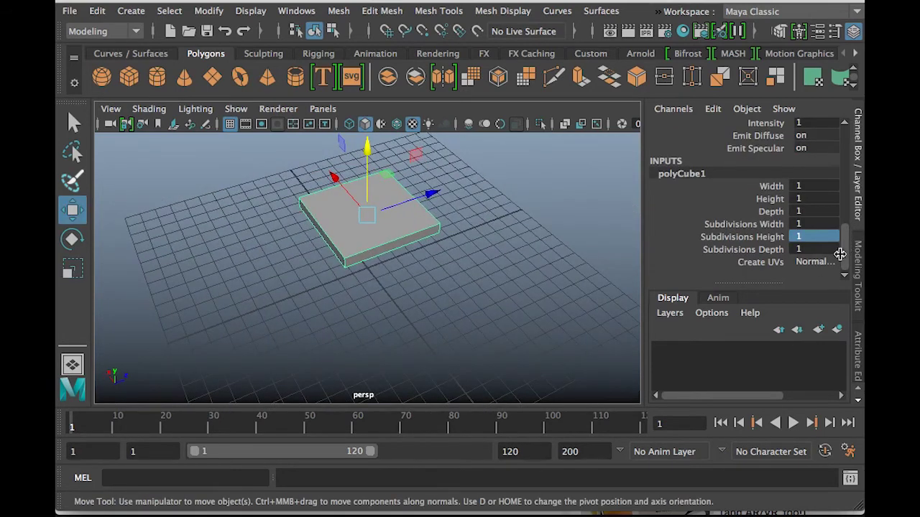
left_click(440, 216)
left_click(430, 226)
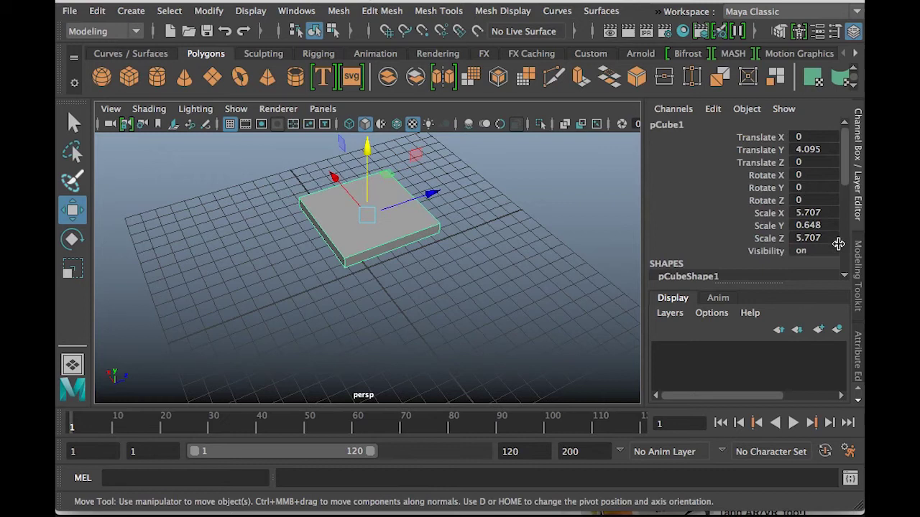
Step: Set the slab's Subdivisions Width and Subdivisions Depth to 10, and frame the slab in the view
left_click_drag(845, 162, 845, 239)
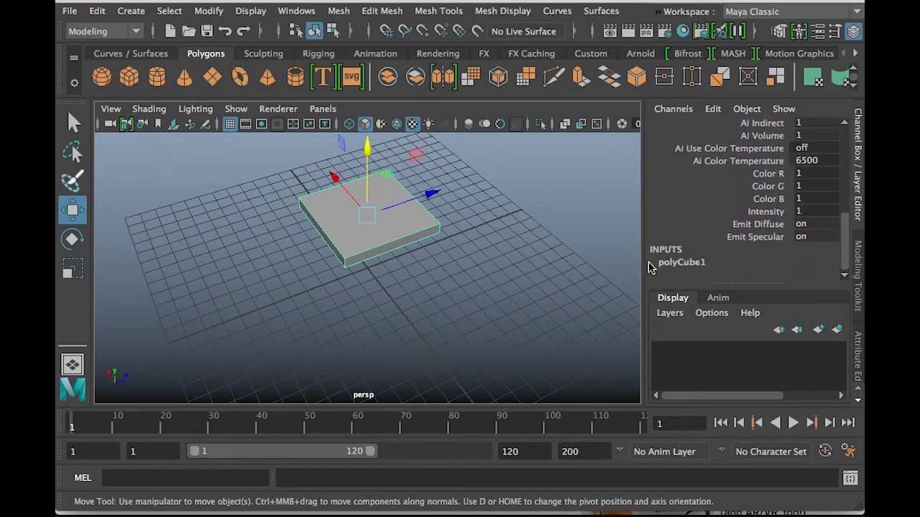
left_click(692, 266)
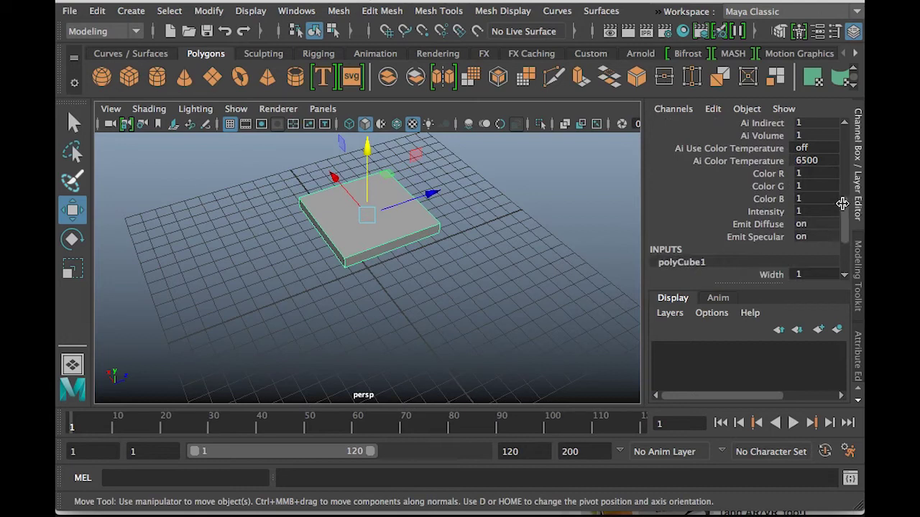
left_click_drag(843, 204, 845, 226)
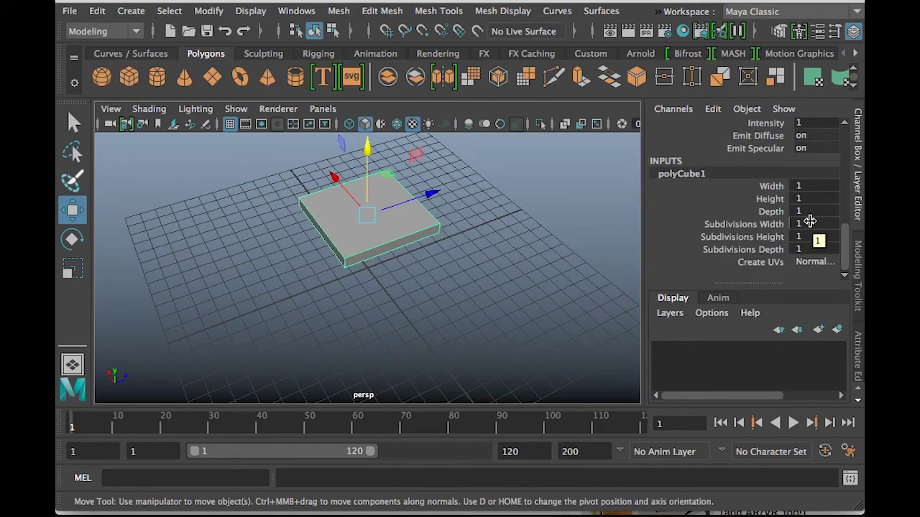
double_click(810, 222)
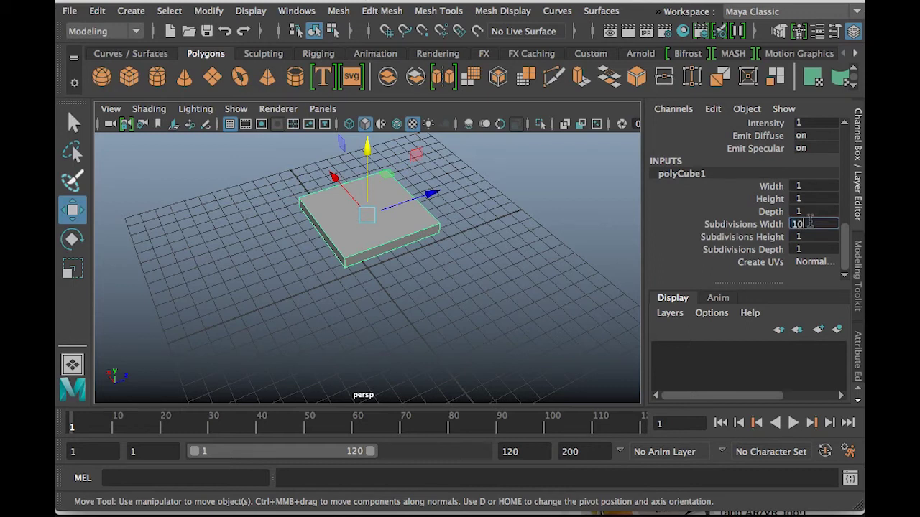
type("10")
key("Return")
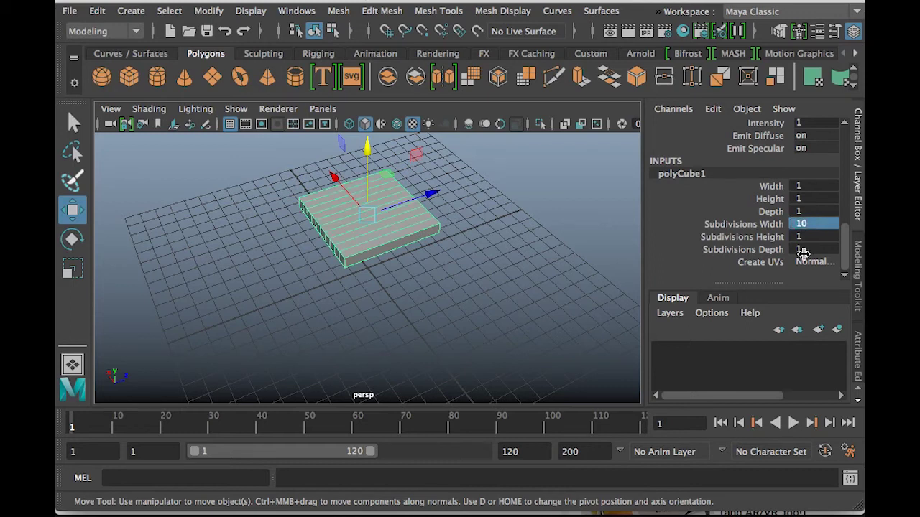
double_click(809, 249)
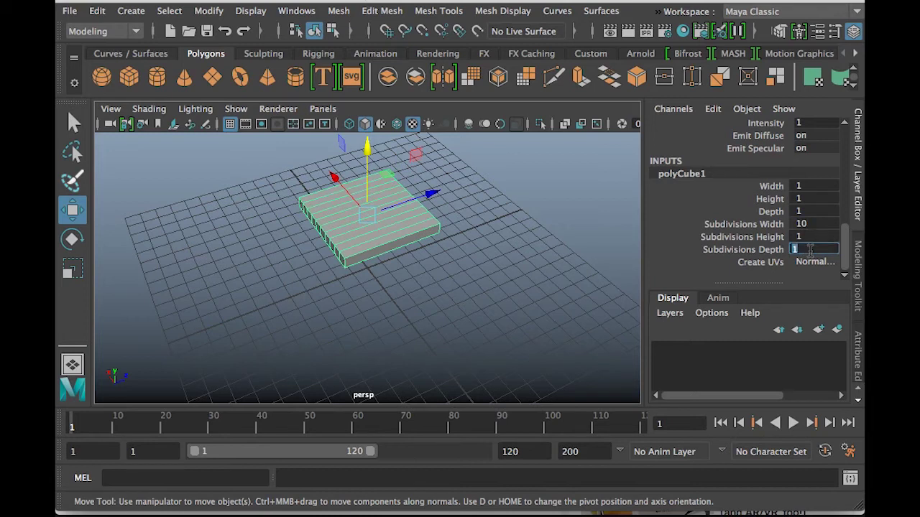
type("10")
key("Return")
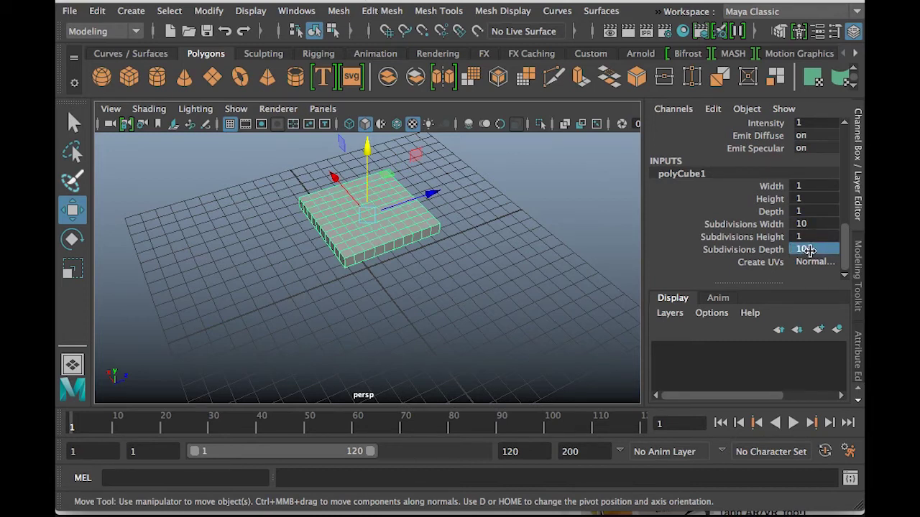
key("f")
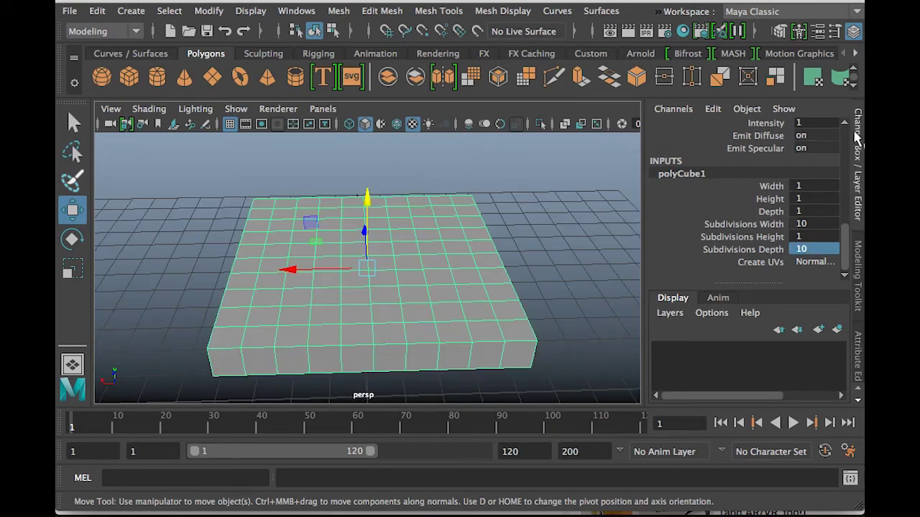
Step: Bring up the Modeling Toolkit with the subdivided slab selected
left_click(859, 257)
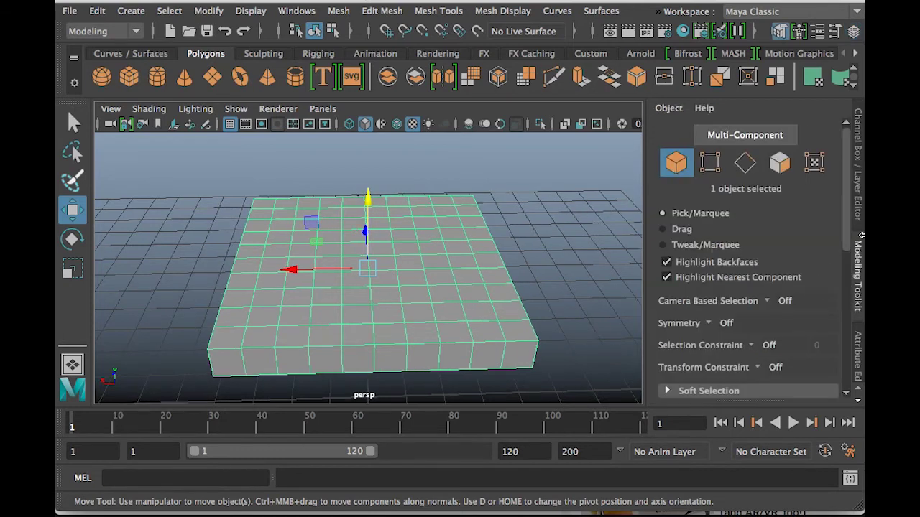
left_click(860, 153)
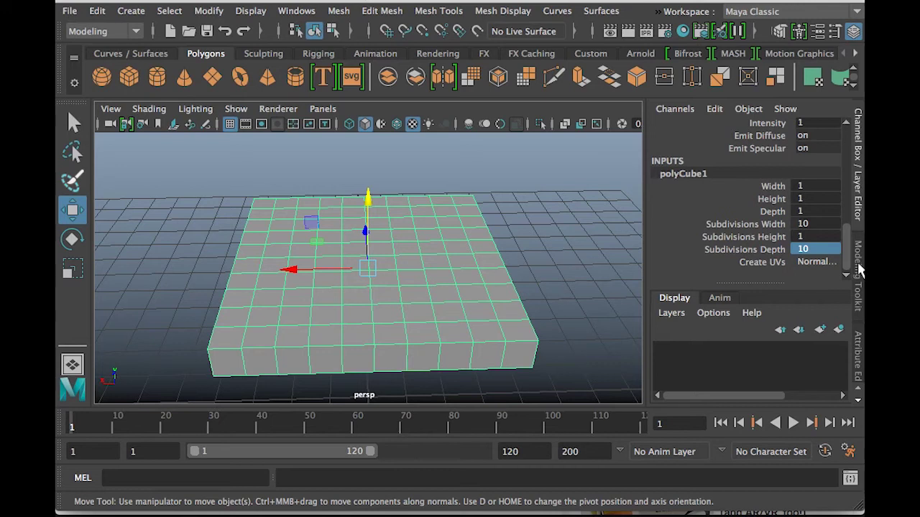
left_click(859, 269)
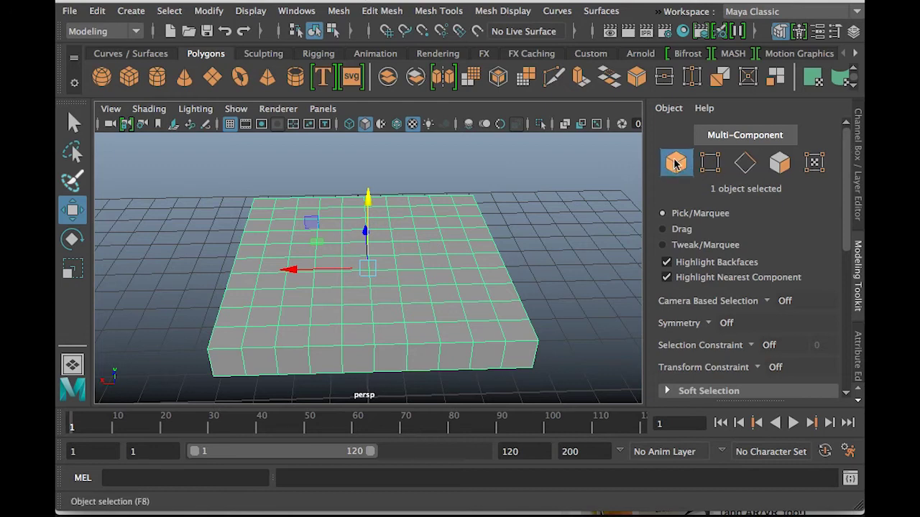
Step: Switch the subdivided slab to face selection mode
left_click_drag(849, 141, 852, 232)
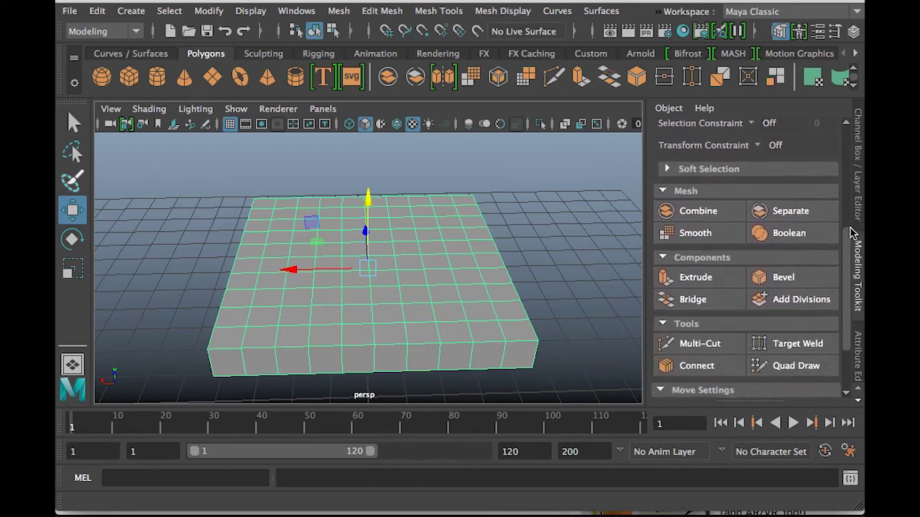
left_click(697, 282)
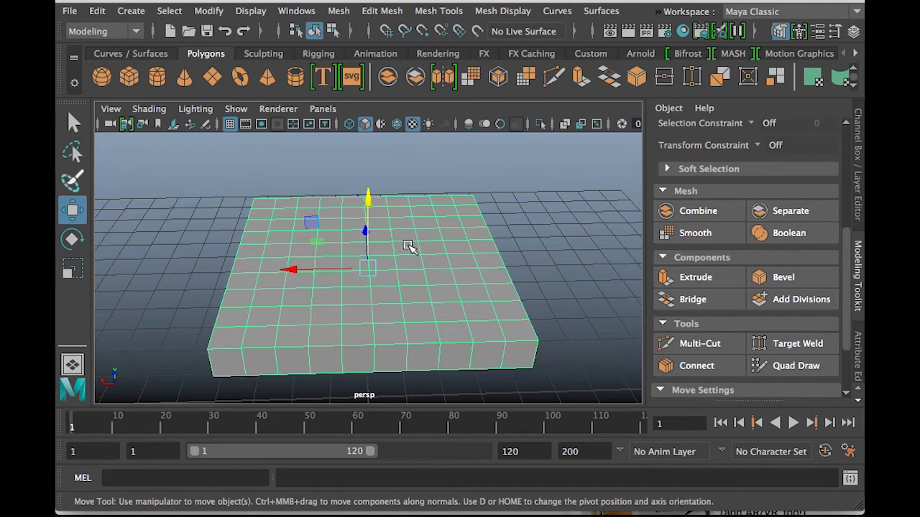
left_click(527, 207)
left_click(384, 249)
right_click(409, 255)
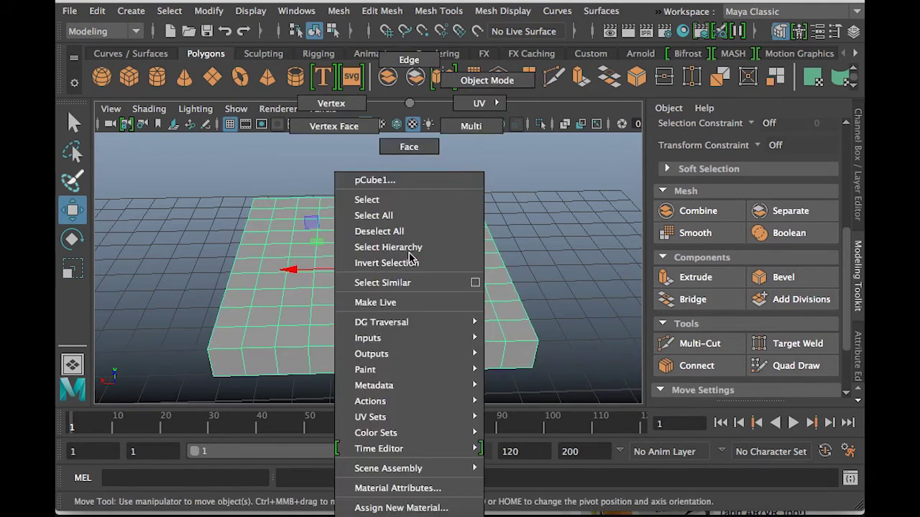
left_click(410, 147)
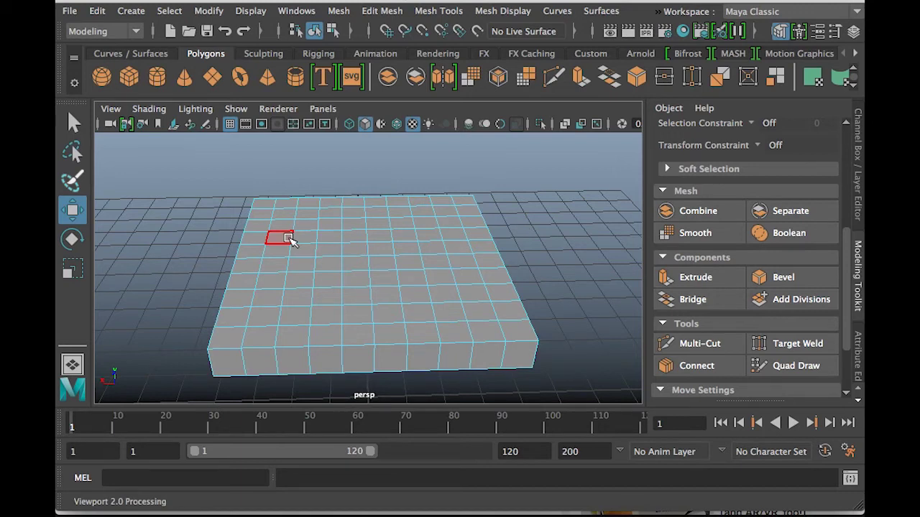
Step: Select the four corner faces on the slab's underside, removing one from the selection and adding it back
left_click_drag(355, 276, 398, 230, "alt")
left_click(408, 223)
left_click_drag(392, 310, 417, 281, "alt")
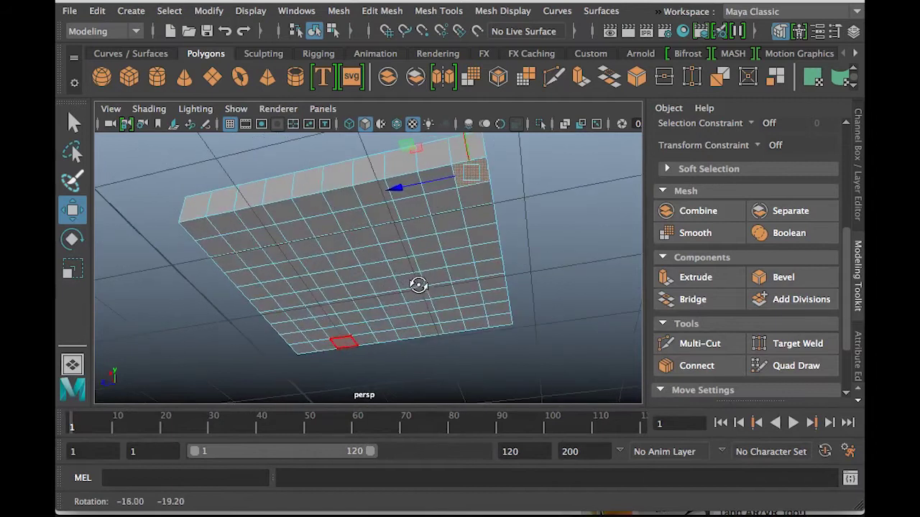
left_click(205, 230, "shift")
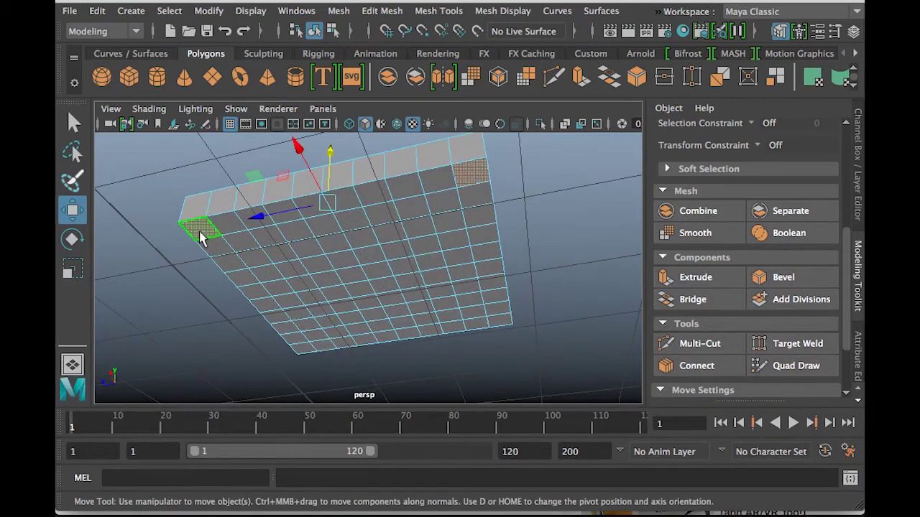
left_click(309, 352, "shift")
left_click(511, 322, "shift")
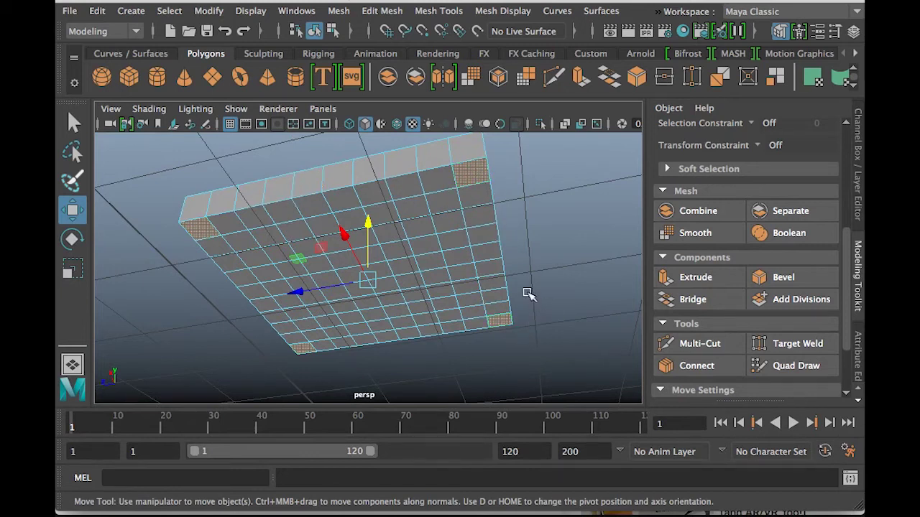
left_click_drag(374, 362, 399, 343, "alt")
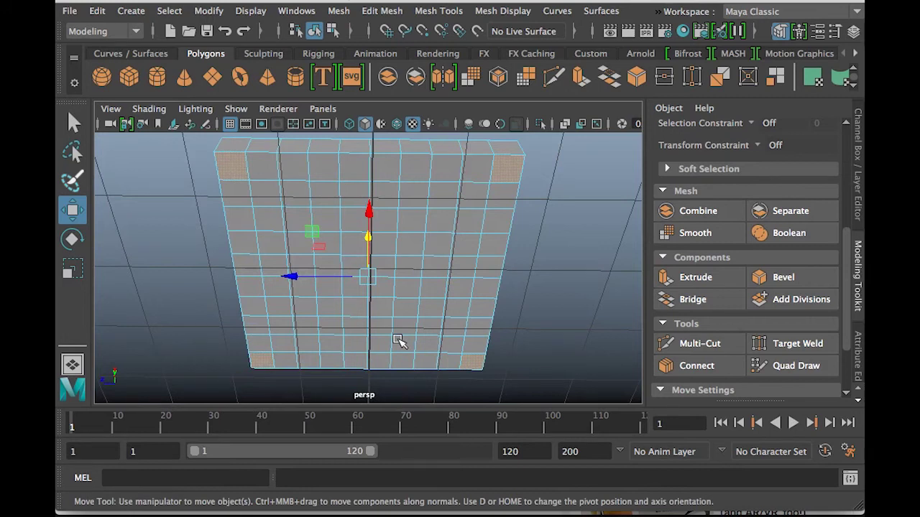
left_click(240, 164, "ctrl")
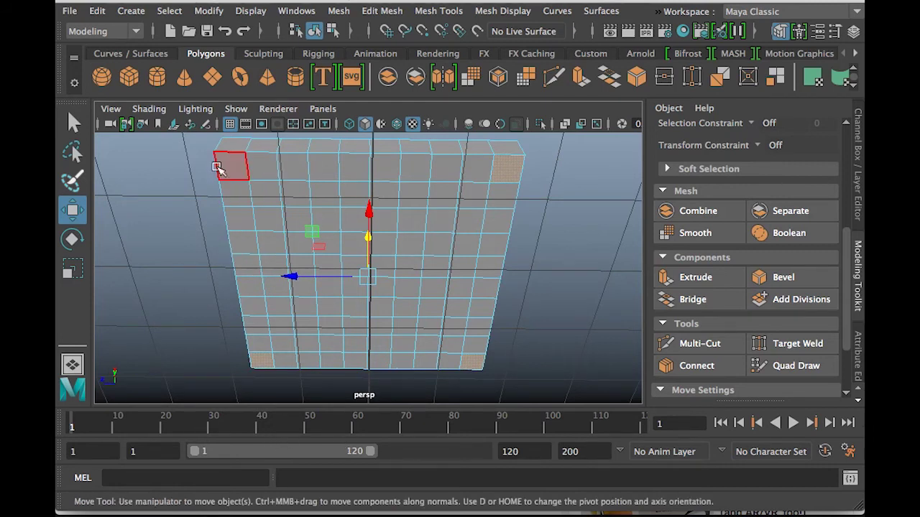
left_click(234, 165, "shift")
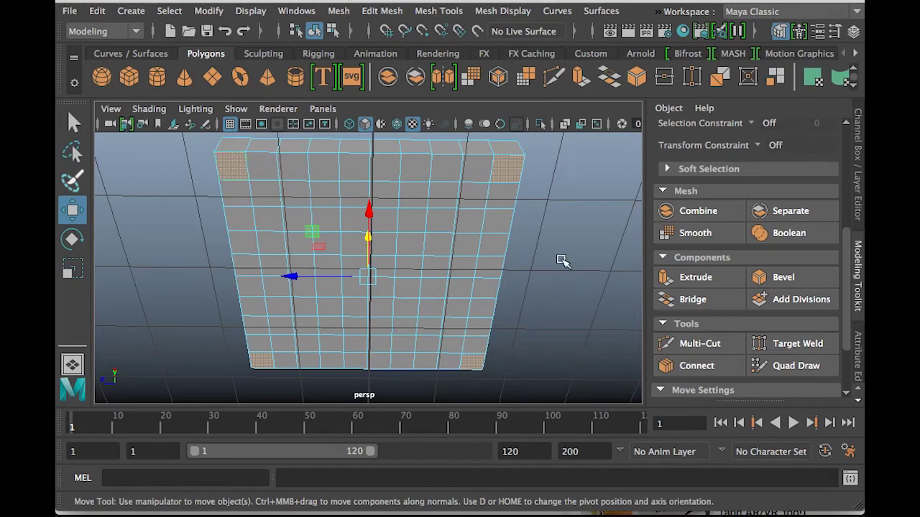
Step: Extrude the four corner faces downward into table legs with a Local Translate Z of about 3.789, and clear the selection
left_click_drag(561, 288, 427, 300, "alt")
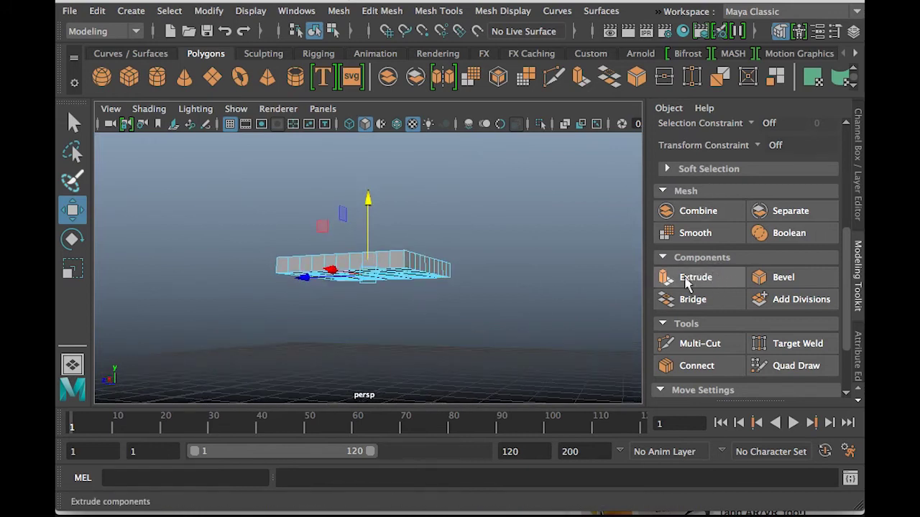
left_click_drag(850, 250, 848, 147)
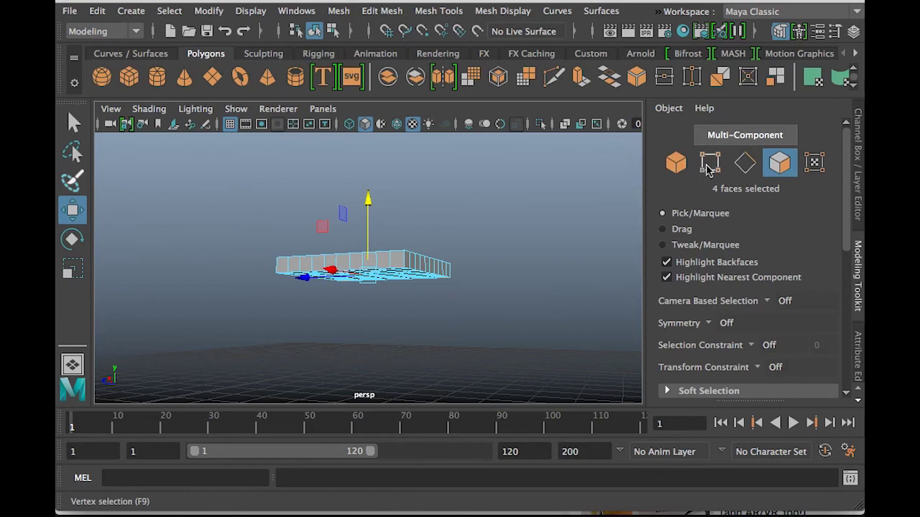
left_click_drag(850, 147, 840, 278)
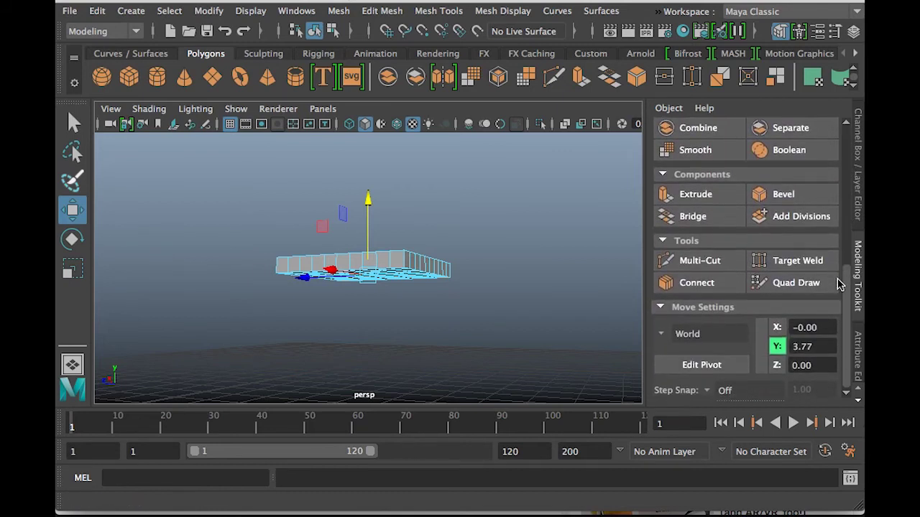
left_click(696, 200)
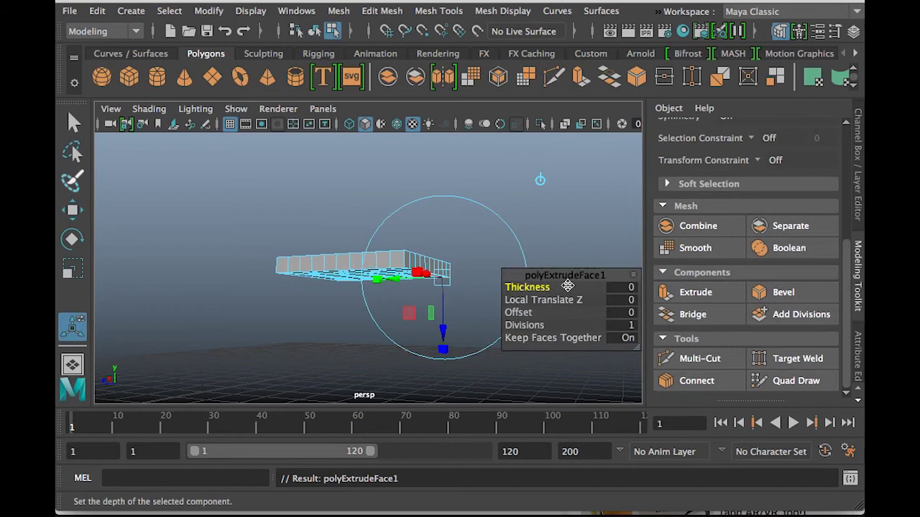
left_click_drag(567, 275, 566, 173)
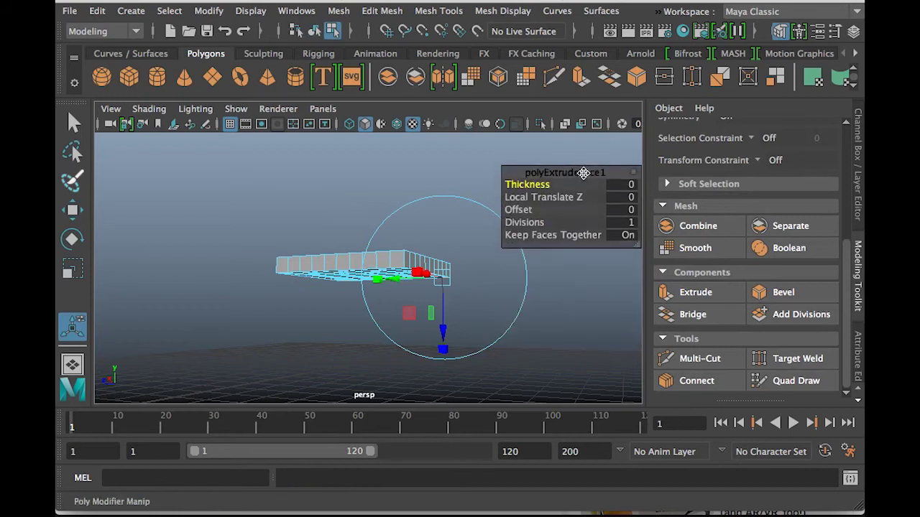
left_click_drag(505, 288, 353, 401, "alt")
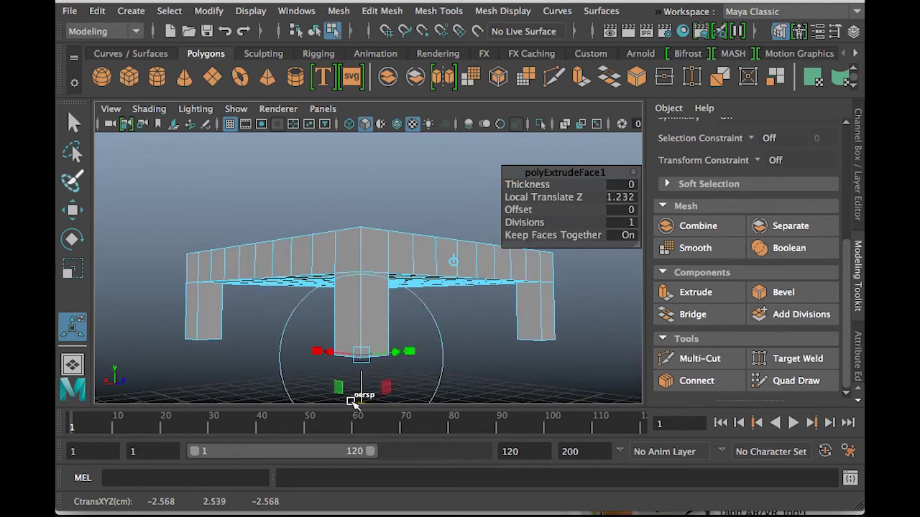
right_click_drag(352, 401, 363, 363, "alt")
left_click_drag(361, 360, 356, 428)
scroll(391, 302, "down", 3)
left_click_drag(365, 385, 365, 390)
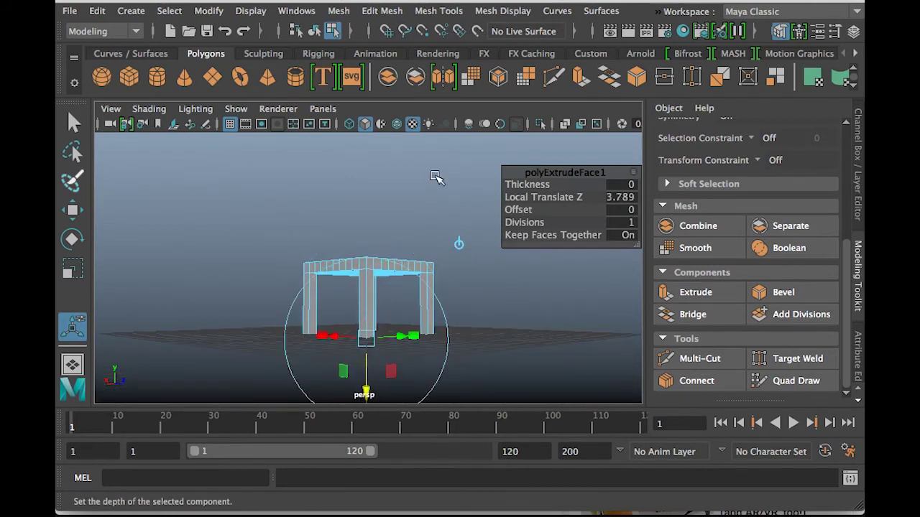
left_click_drag(350, 207, 309, 210, "alt")
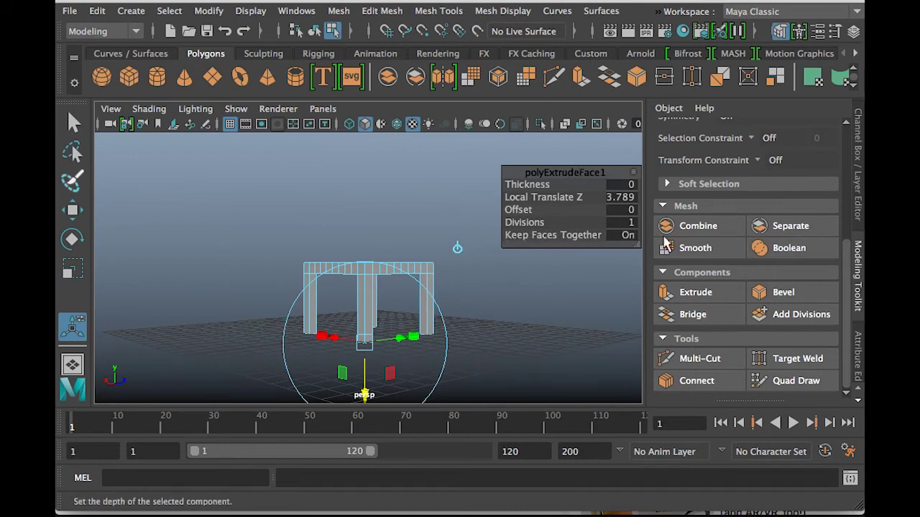
left_click_drag(392, 224, 421, 261, "alt")
left_click(422, 211)
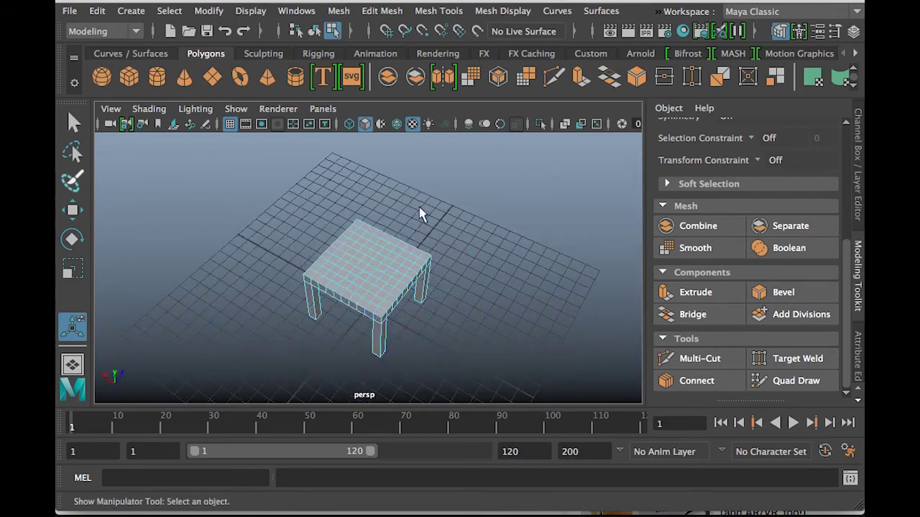
Step: Select a rectangular block of adjoining faces on the tabletop, near its far corner
scroll(365, 266, "up", 4)
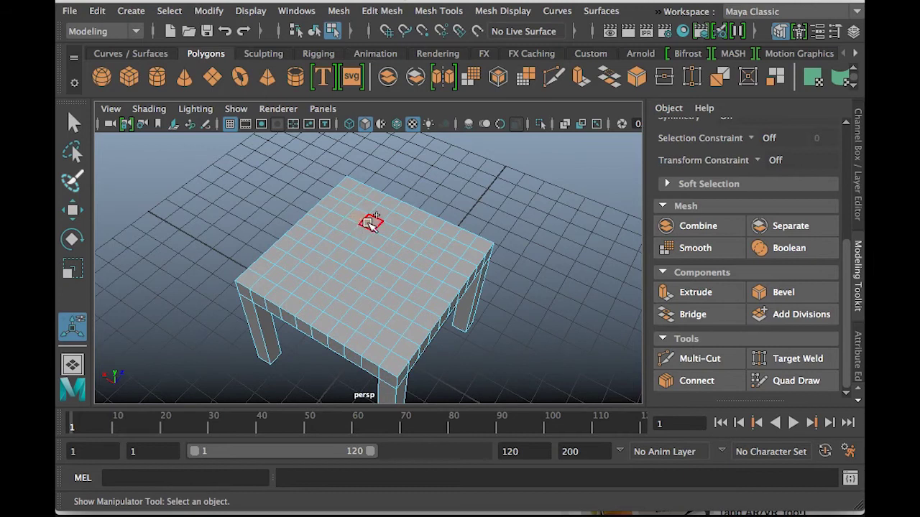
left_click(376, 234)
mouse_move(362, 234)
left_mouse_down()
mouse_move(378, 259)
mouse_move(407, 241)
left_mouse_up()
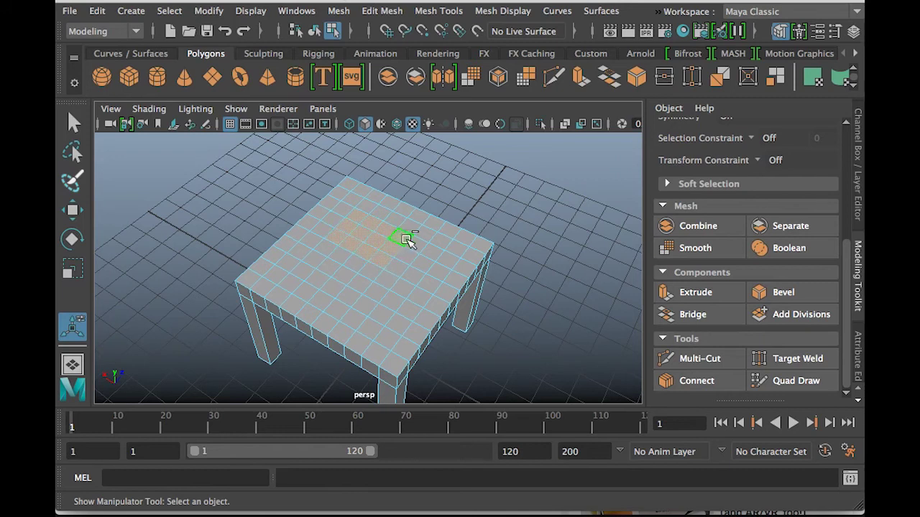
scroll(517, 242, "up", 5)
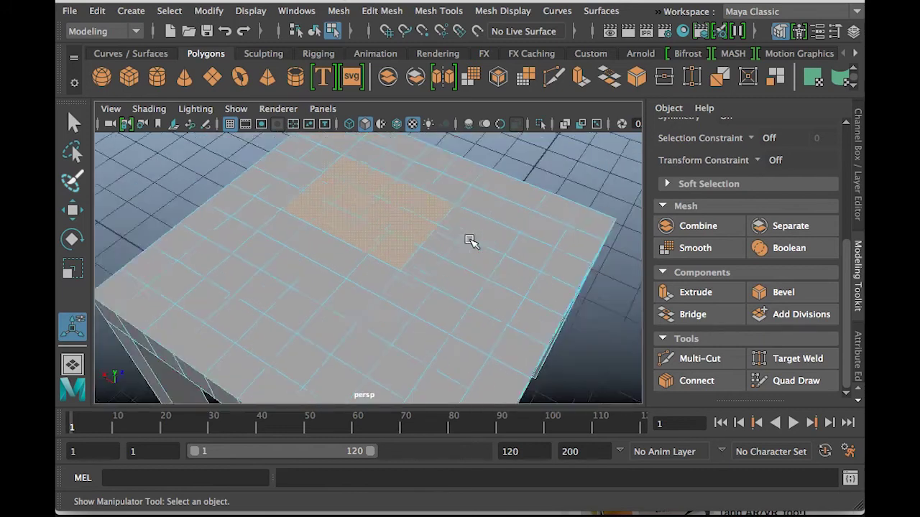
scroll(471, 241, "down", 5)
Step: Try extruding the tabletop faces together as one block about 1.597 high and shifting it sideways, and undo both moves
left_click(695, 295)
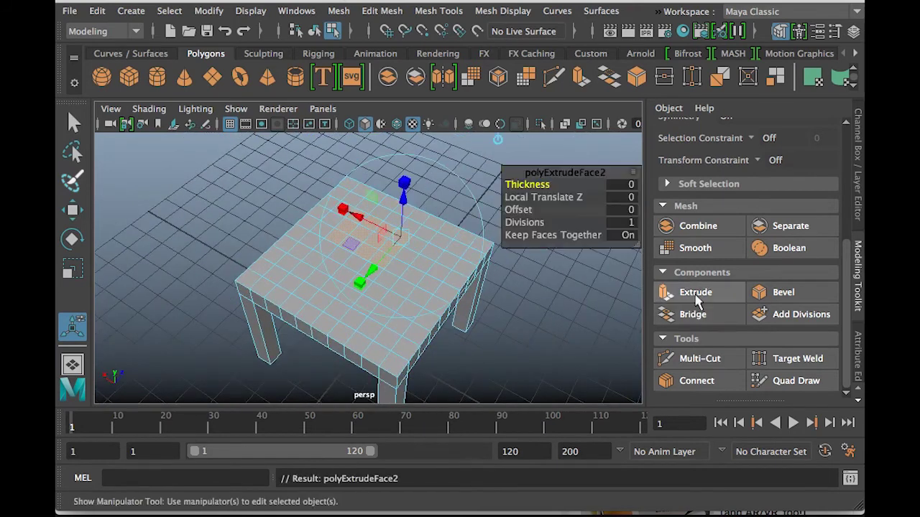
left_click_drag(406, 196, 407, 160)
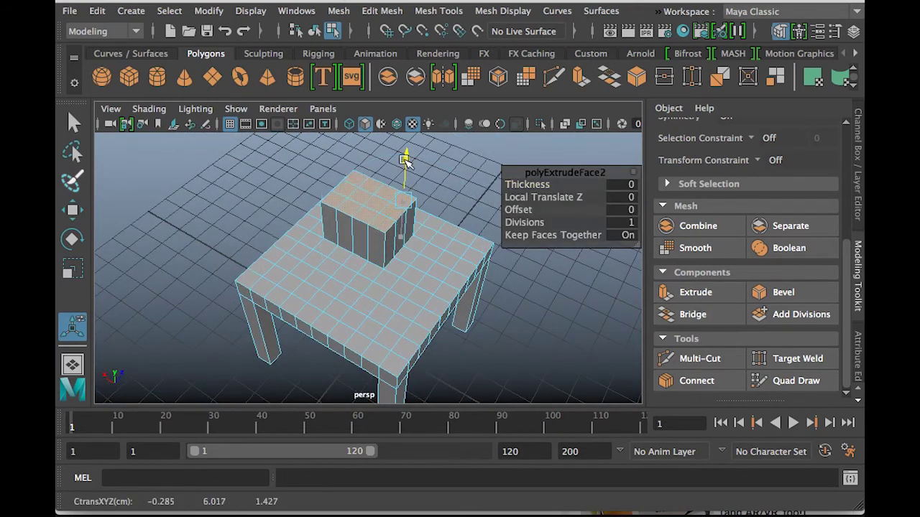
left_click_drag(360, 181, 399, 198)
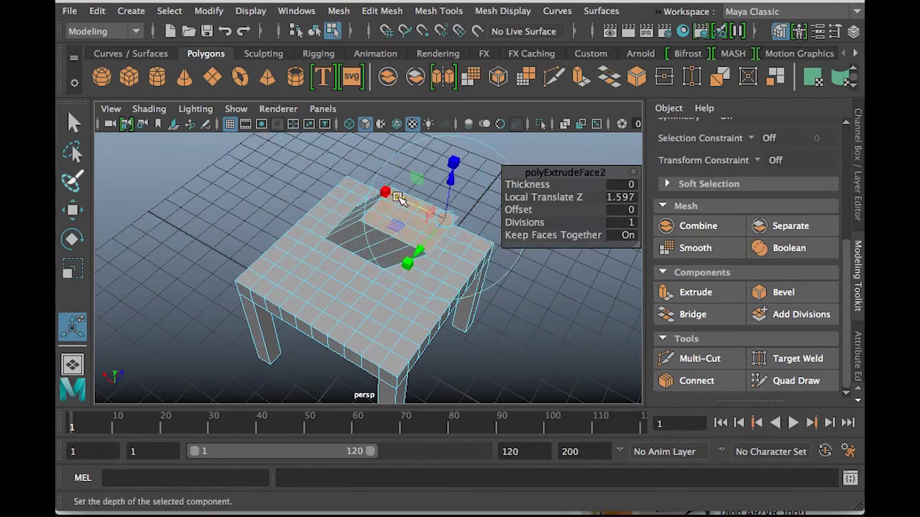
key("ctrl+z")
key("ctrl+z")
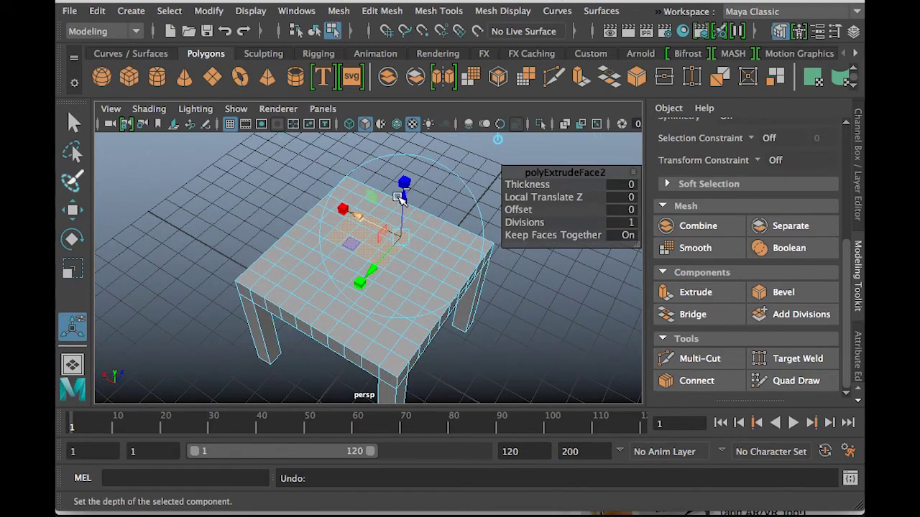
Step: Turn Keep Faces Together off, raise the extruded faces by about 1.427 and scale them individually into tapered spikes
left_click(627, 236)
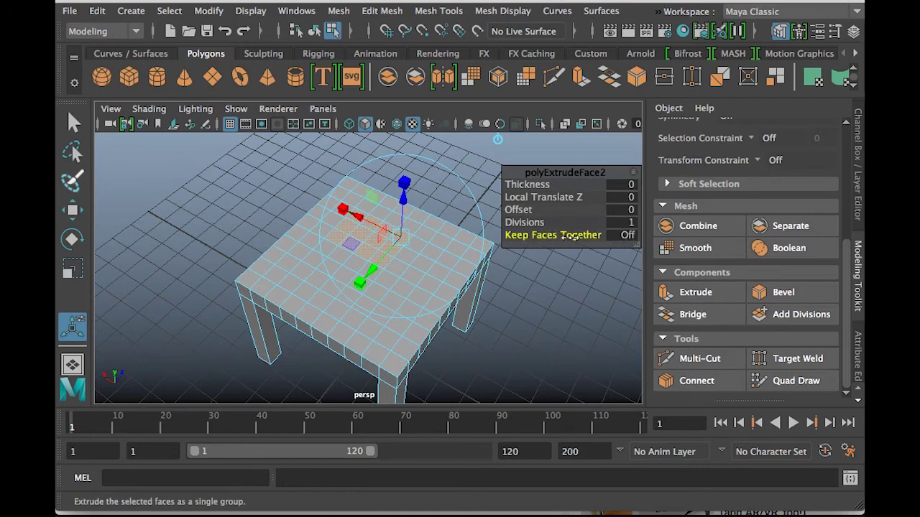
left_click_drag(403, 195, 405, 152)
left_click(365, 192)
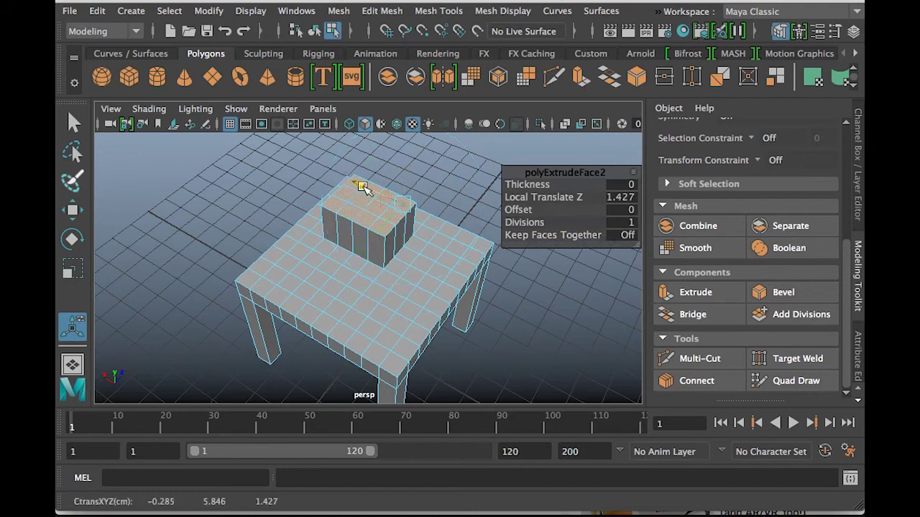
key("ctrl+z")
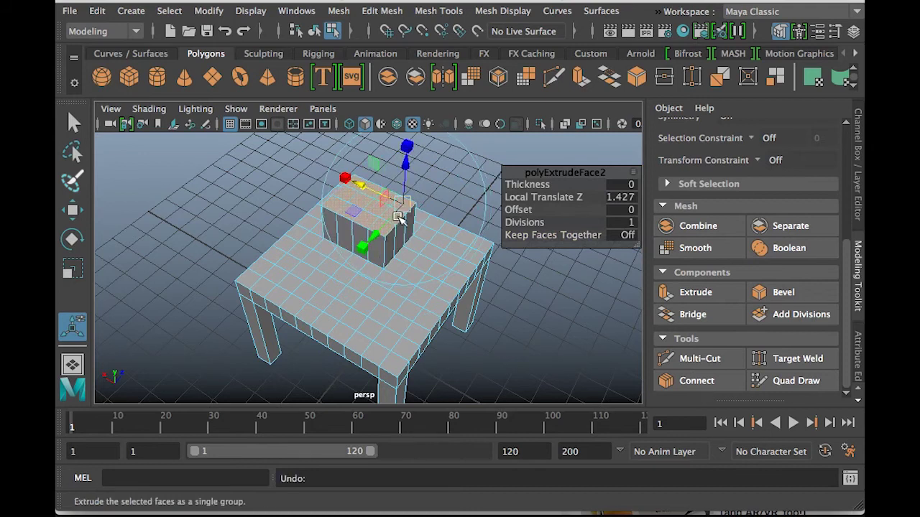
left_click(364, 246)
left_click_drag(400, 201, 372, 202)
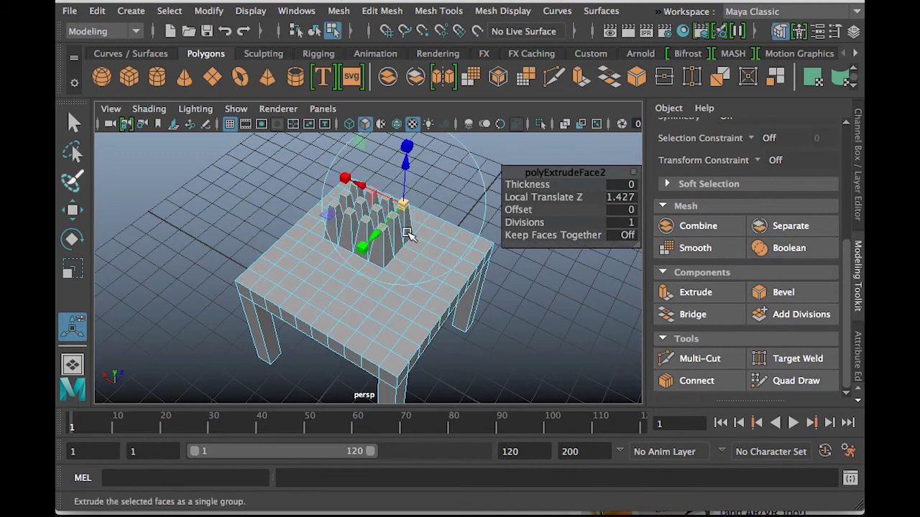
Step: Undo the raised, tapered faces on the tabletop and return the table to object selection mode
left_click_drag(448, 230, 478, 261, "alt")
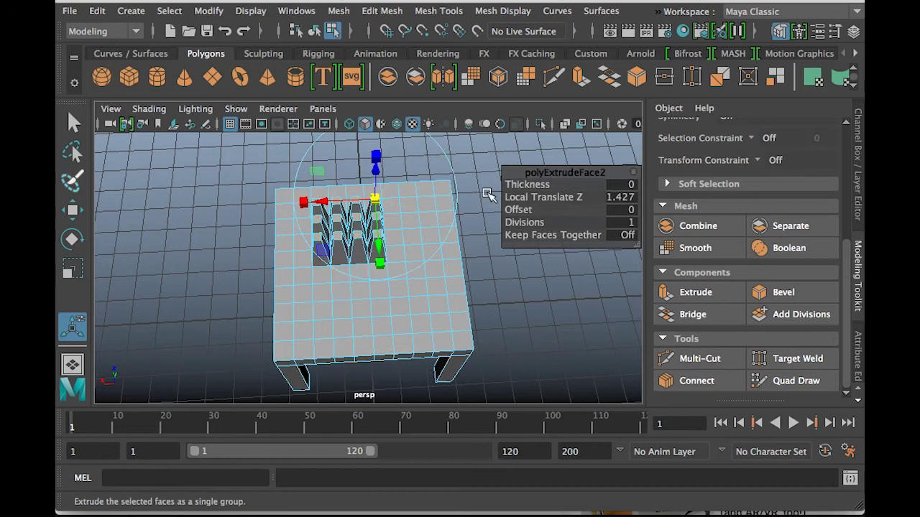
key("z")
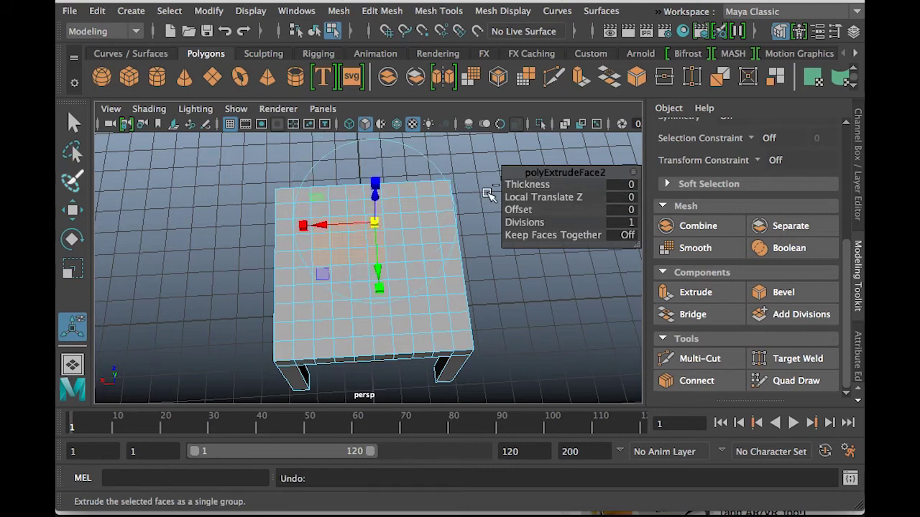
left_click(487, 266)
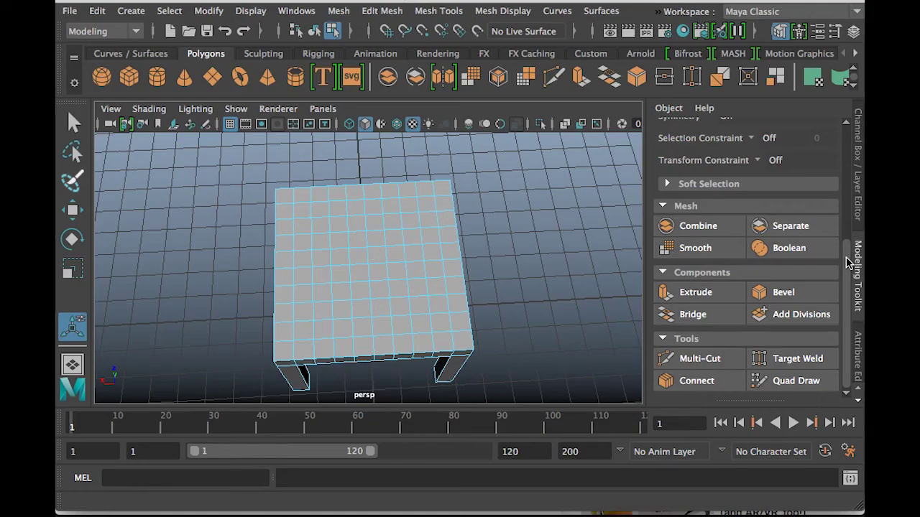
scroll(682, 172, "up", 5)
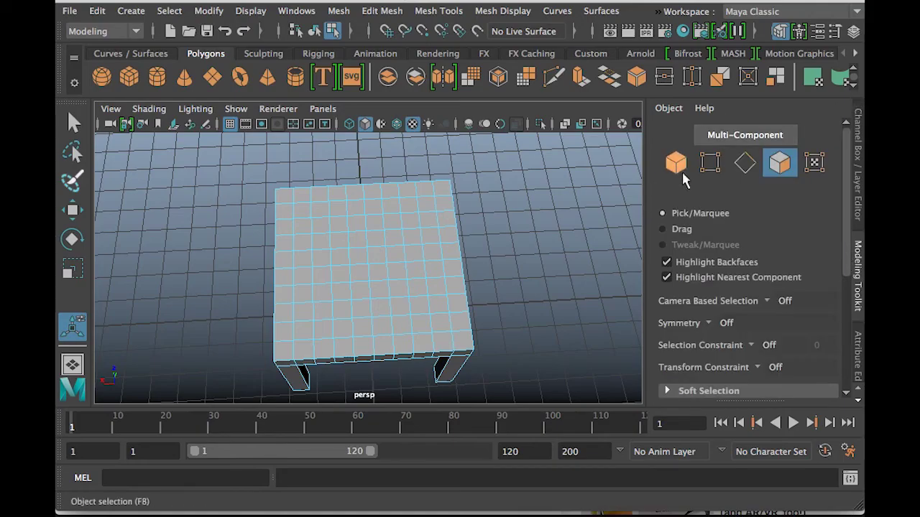
left_click(677, 163)
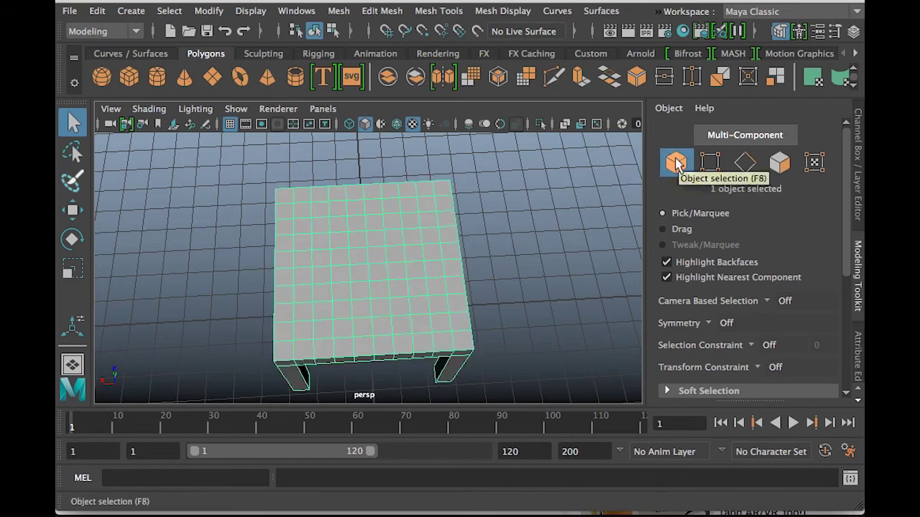
Step: Try the vertex, edge and object selection modes on the table, ending in edge selection
left_click(707, 165)
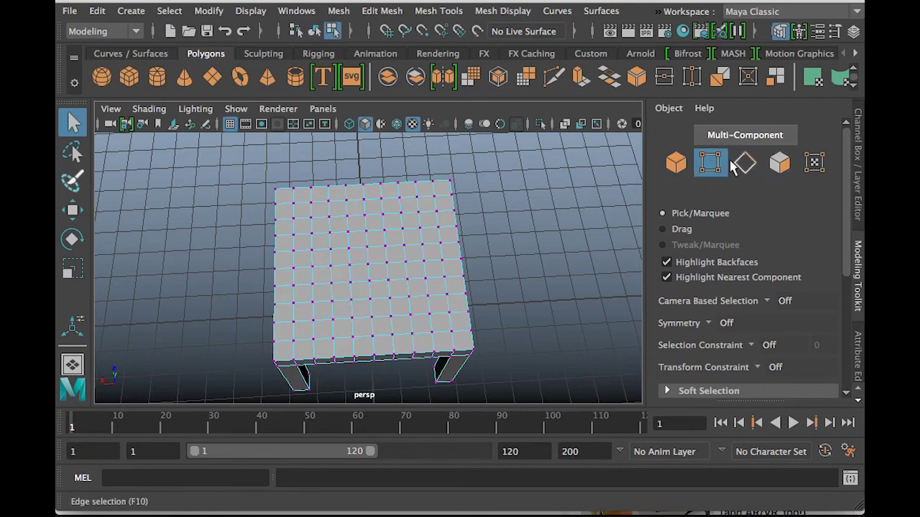
left_click(745, 163)
right_click_drag(349, 244, 348, 106)
left_click(674, 175)
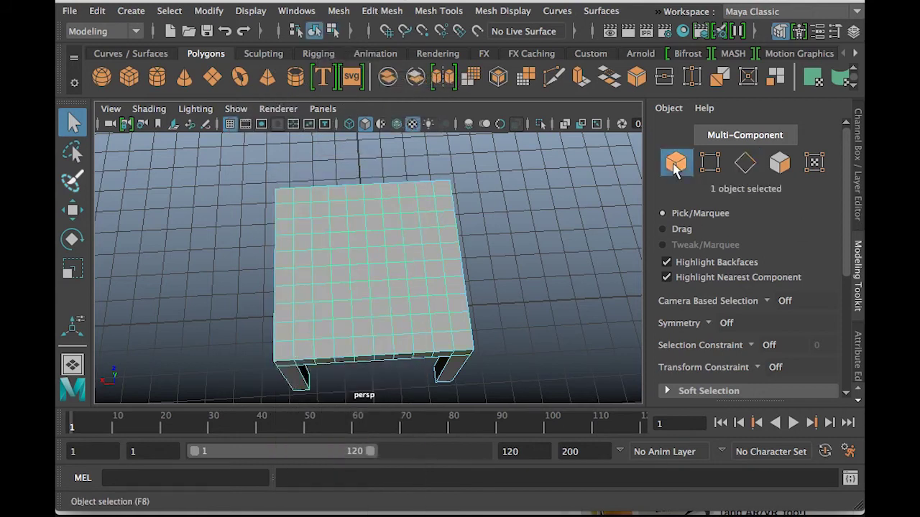
left_click(523, 225)
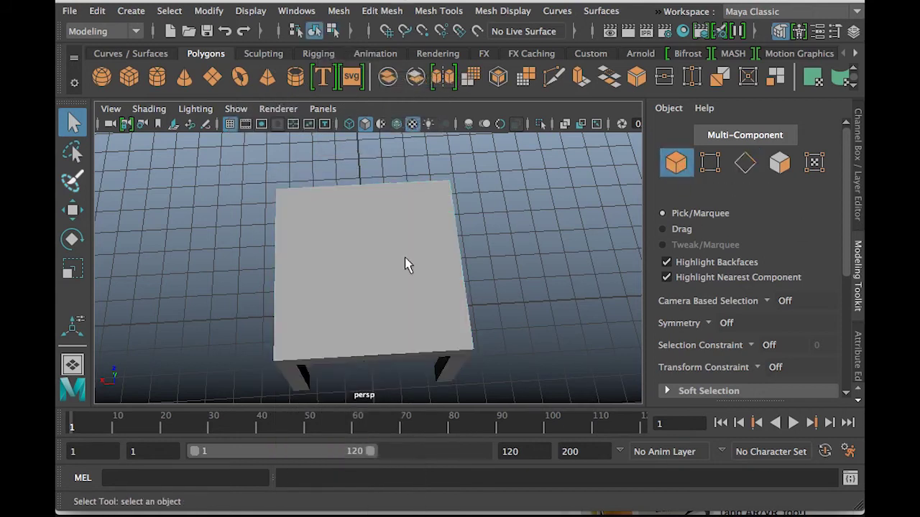
key("ctrl+space")
right_click_drag(414, 237, 407, 134)
key("ctrl+space")
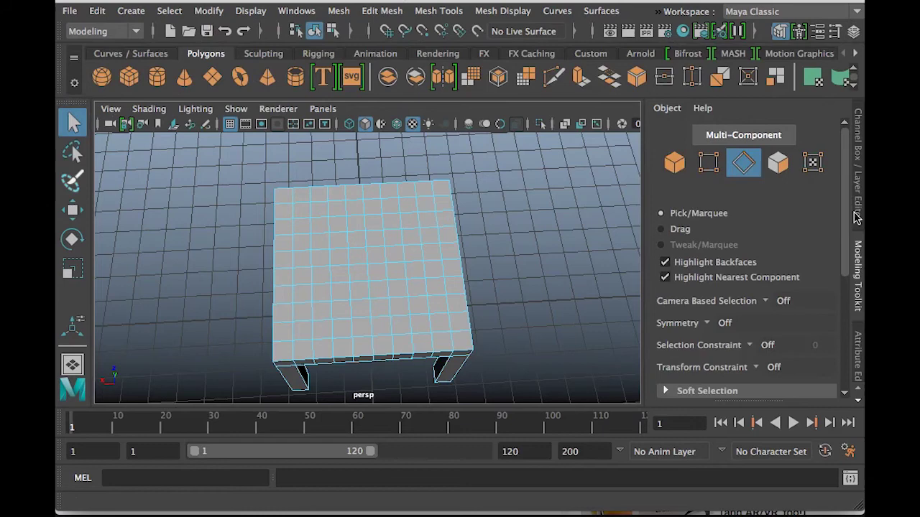
Step: Switch the table to vertex selection and select all vertices of the tabletop's upper surface in the side view
left_click_drag(439, 285, 314, 267, "alt")
scroll(480, 261, "down", 5)
scroll(371, 319, "up", 5)
left_click_drag(372, 323, 463, 309, "alt")
scroll(400, 293, "down", 5)
scroll(400, 293, "up", 6)
scroll(400, 292, "down", 3)
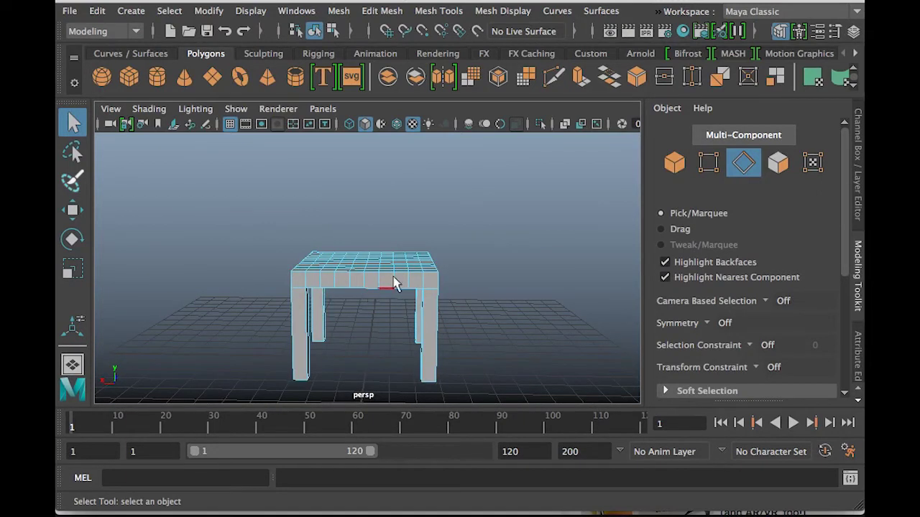
left_click(709, 163)
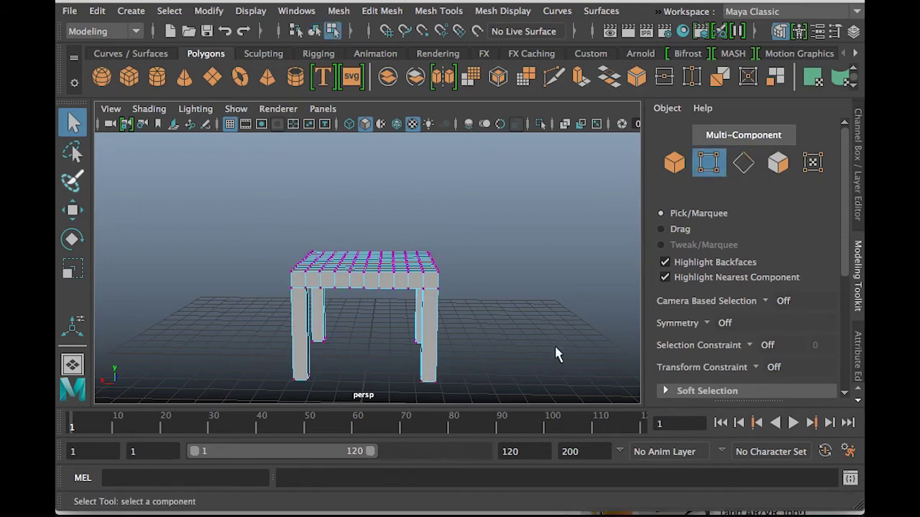
key("space")
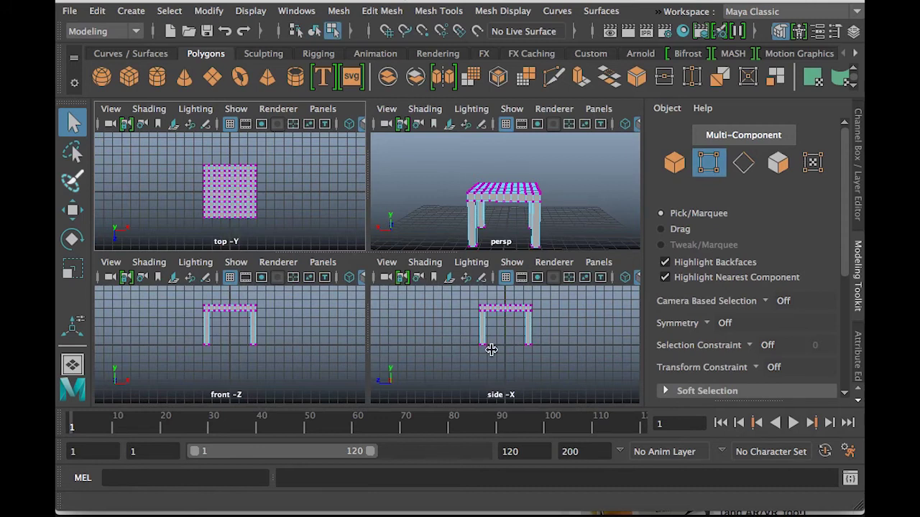
key("space")
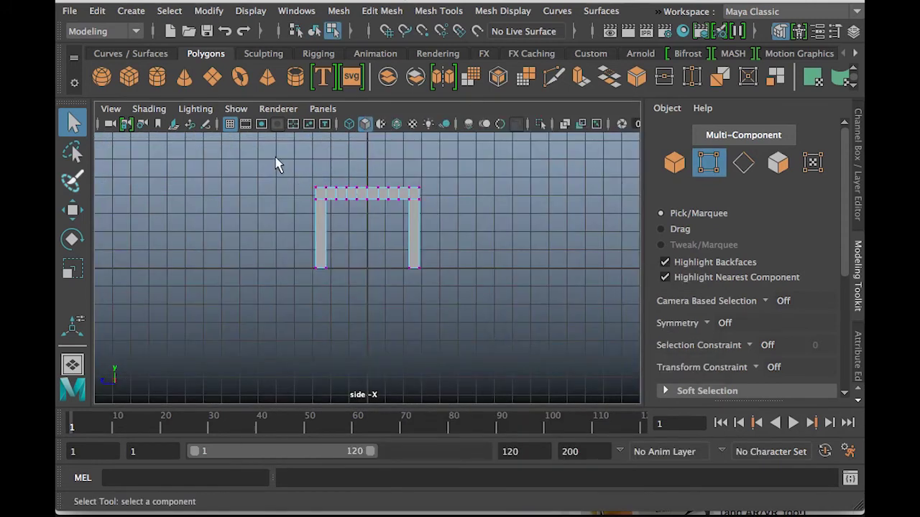
left_click_drag(297, 172, 357, 192)
left_click_drag(273, 156, 493, 202)
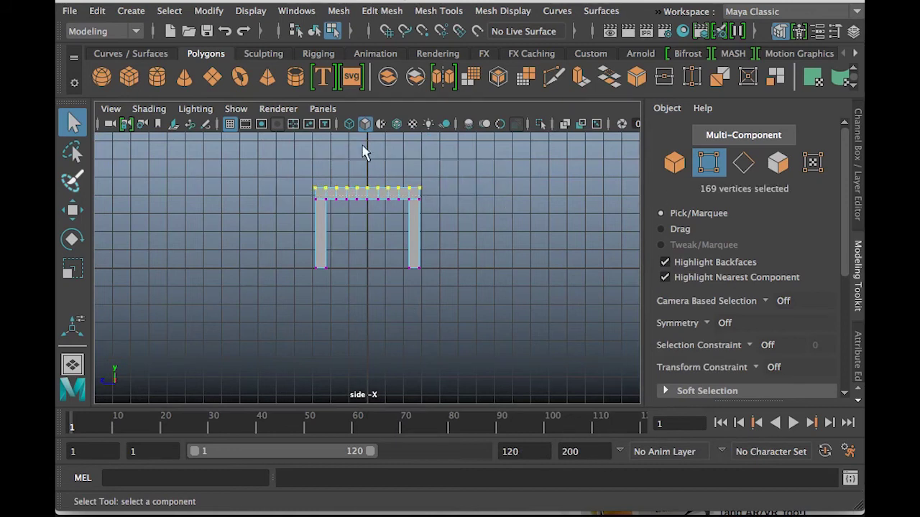
Step: Lower the tabletop's upper vertices to about 4.159 in Y, raise all tabletop vertices to about 5.839 to lengthen the legs, and deselect them
key("w")
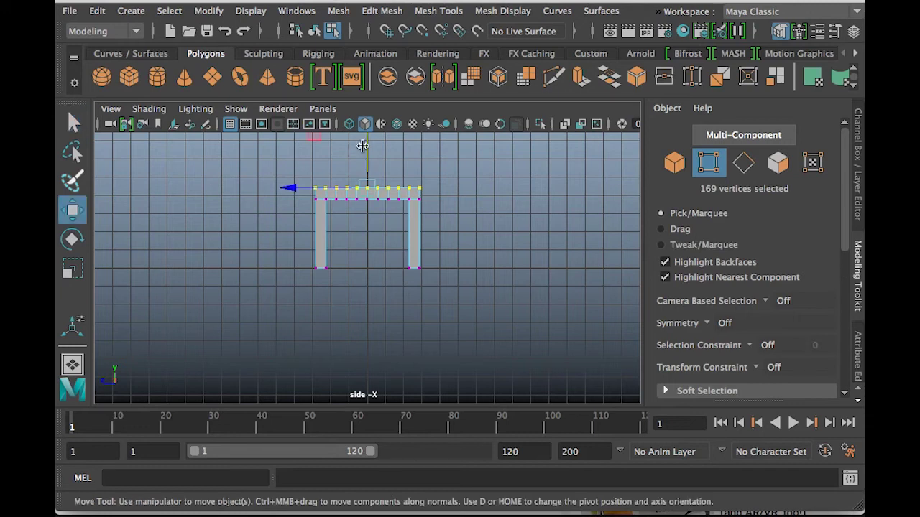
left_click_drag(367, 149, 367, 154)
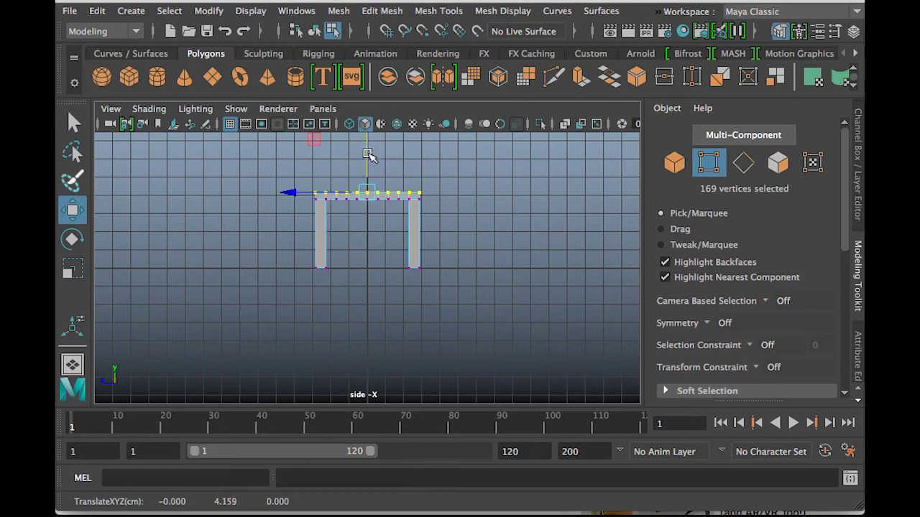
left_click_drag(366, 166, 367, 166)
left_click(481, 199)
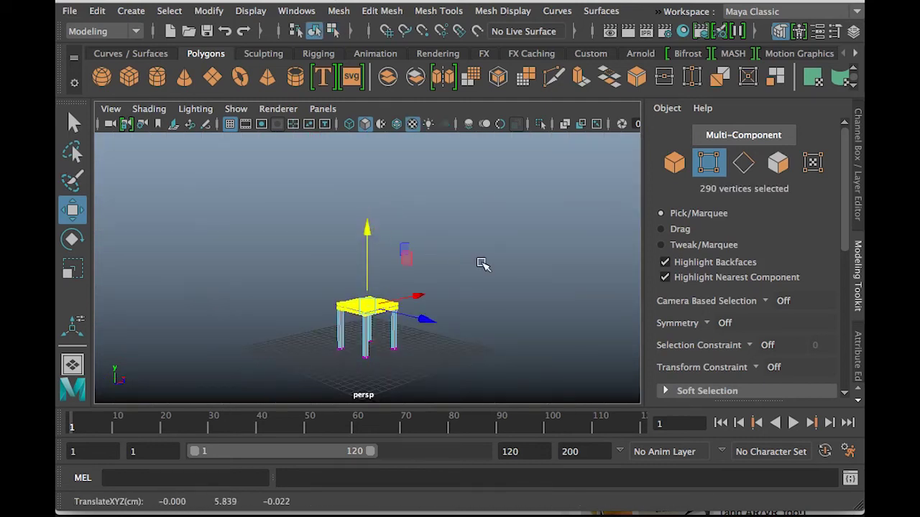
left_click(483, 267)
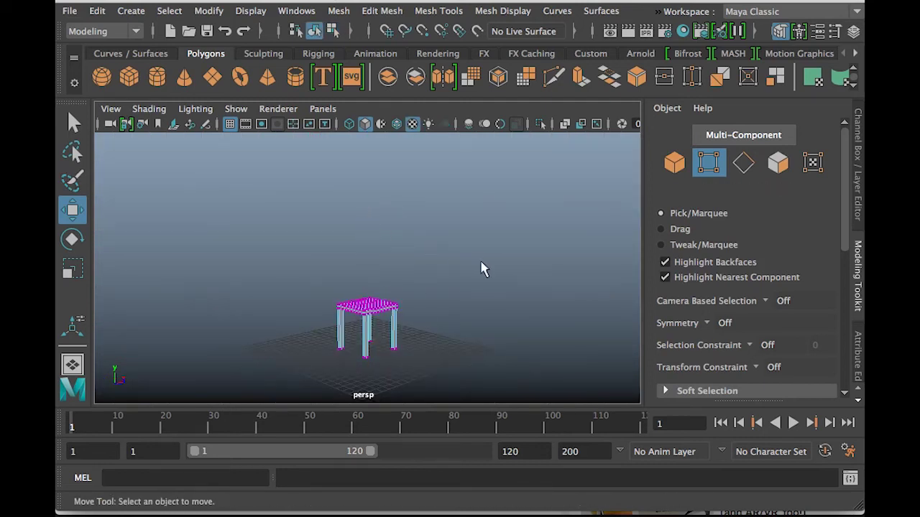
Step: Duplicate the whole table in object selection mode and move the copy along Z, clear of the original
left_click(674, 163)
left_click(465, 294)
left_click(379, 307)
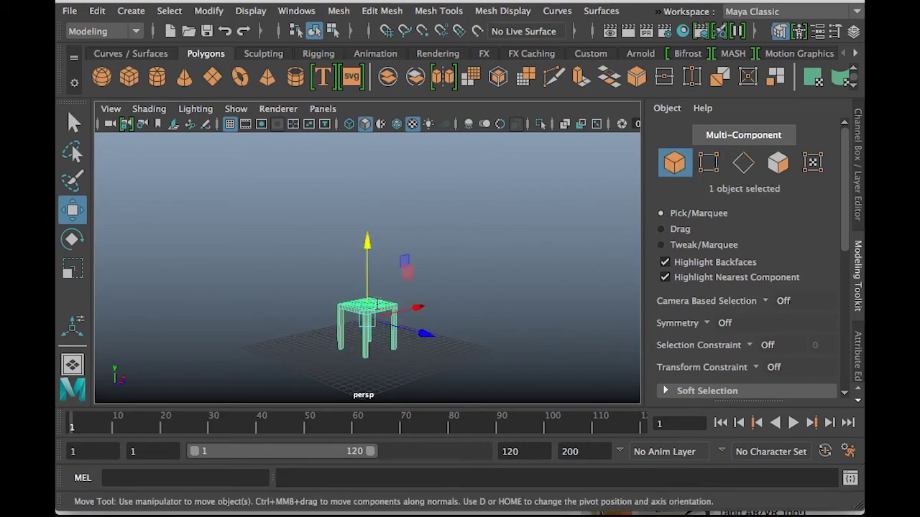
key("ctrl+d")
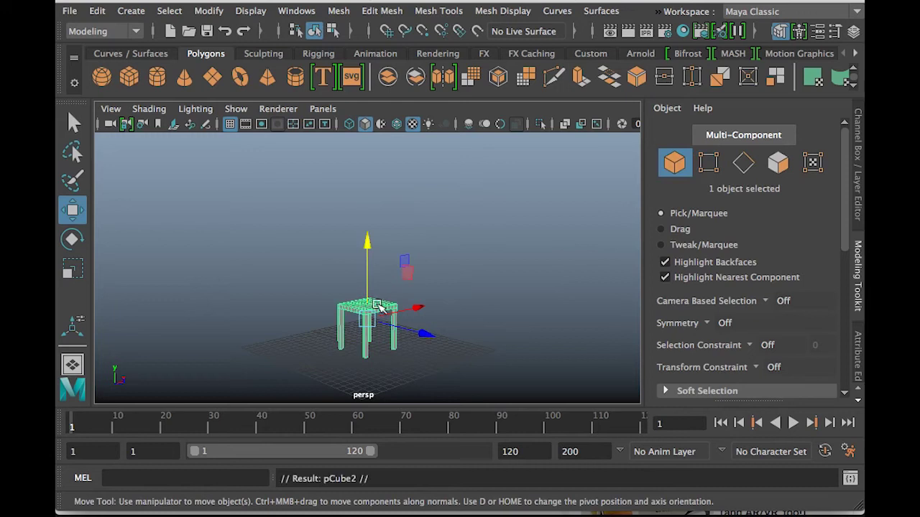
left_click_drag(418, 308, 484, 391)
Step: Scale the copied table down uniformly to about 3.135, 0.356, 3.135 and move it closer to the original, to about 6.2 in Z
key("r")
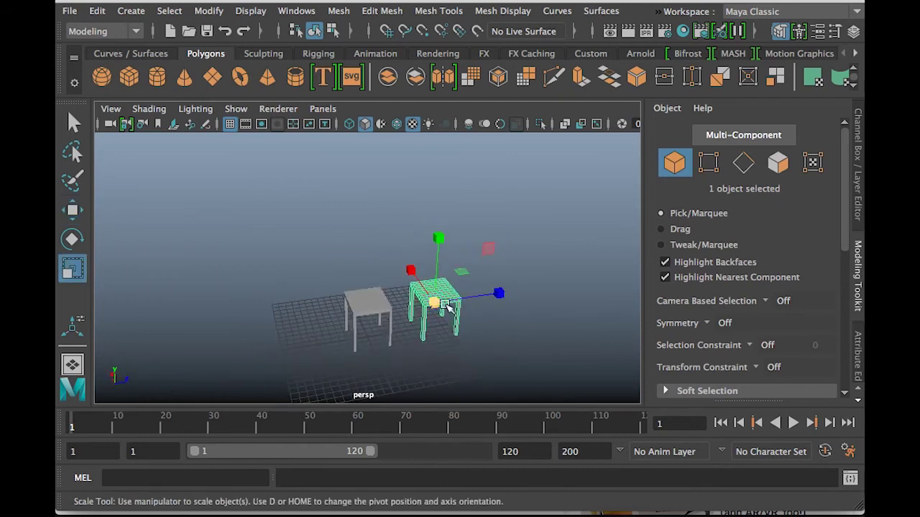
left_click_drag(435, 303, 417, 301)
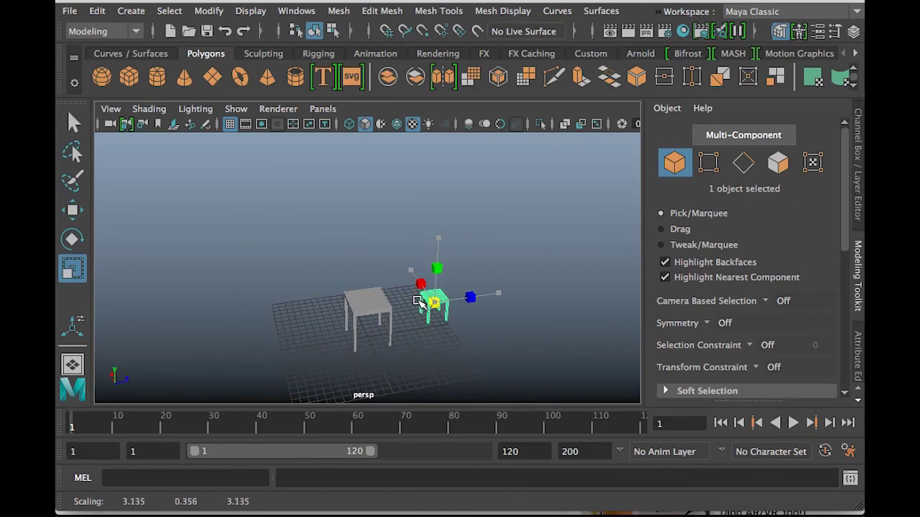
key("w")
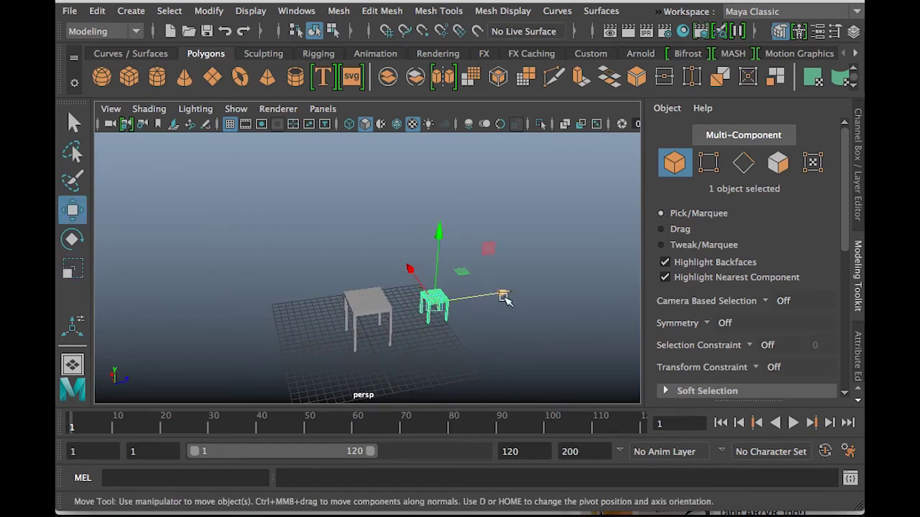
left_click_drag(502, 294, 485, 298)
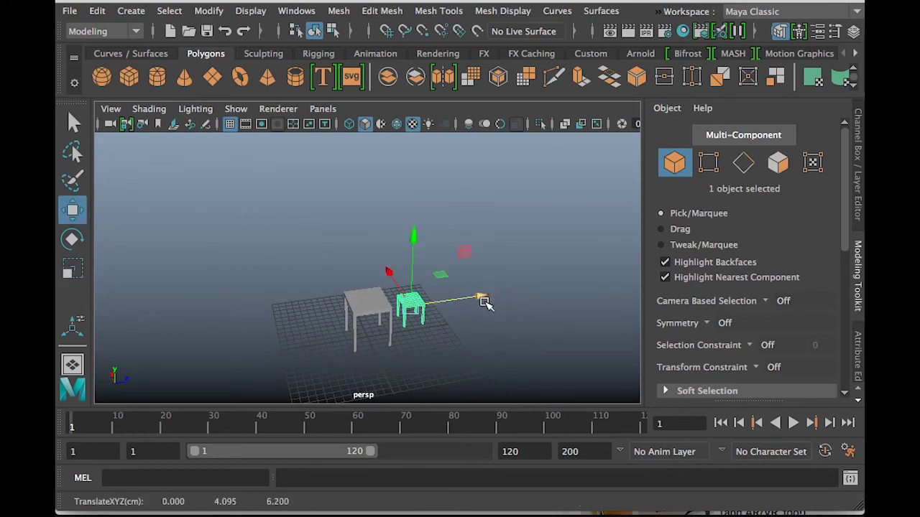
Step: Lower the small table in the side view to about 2.269 in Y so its legs stand on the ground line
key("space")
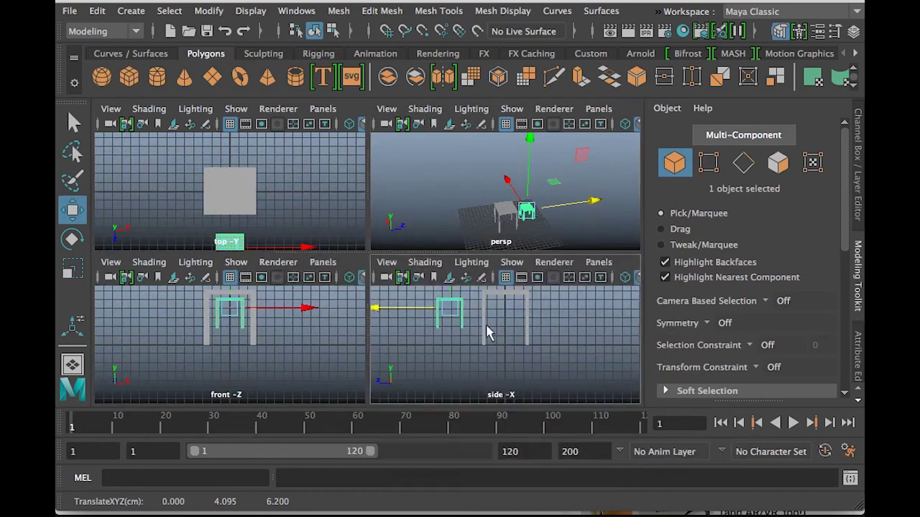
key("space")
left_click_drag(257, 153, 257, 187)
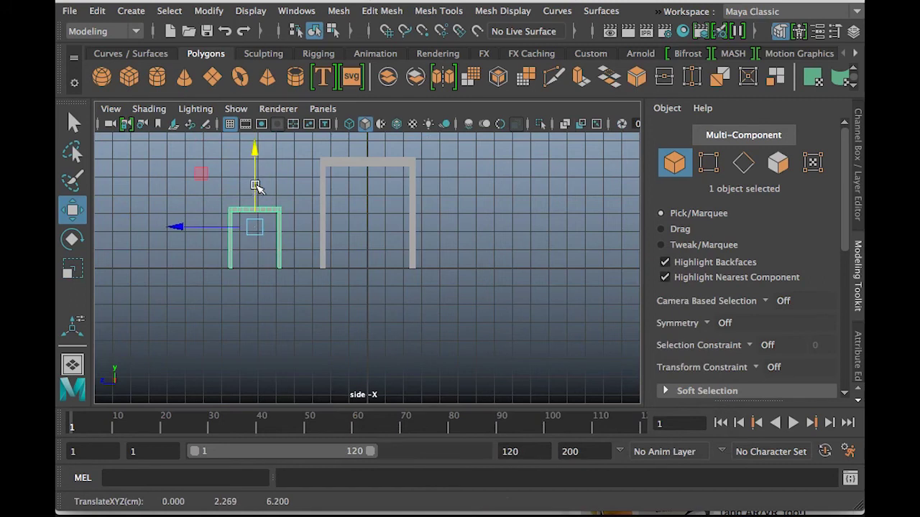
key("space")
key("space")
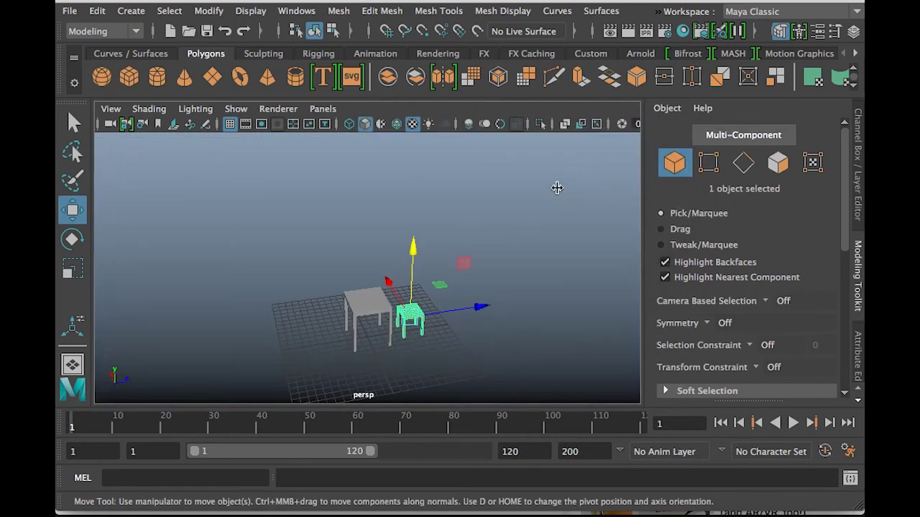
Step: Select the two corner faces on top of the small table along its edge away from the large table
key("f")
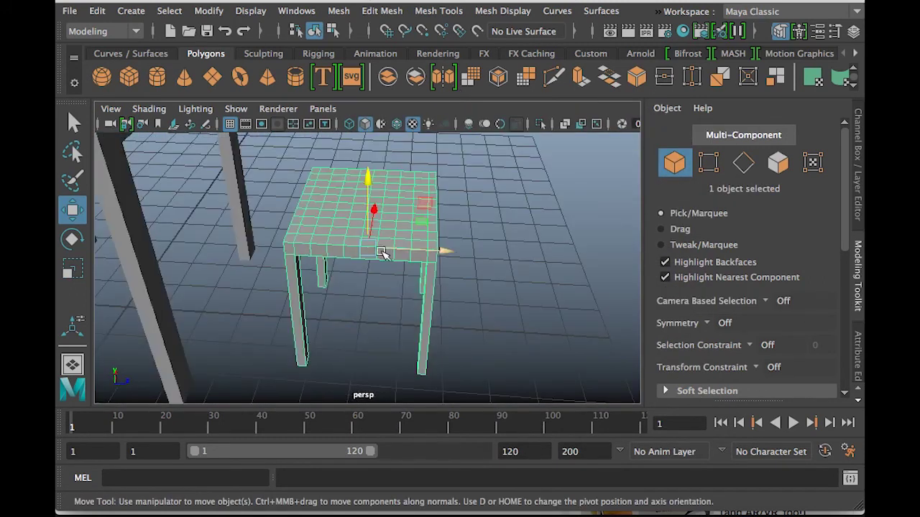
left_click_drag(432, 243, 324, 265, "alt")
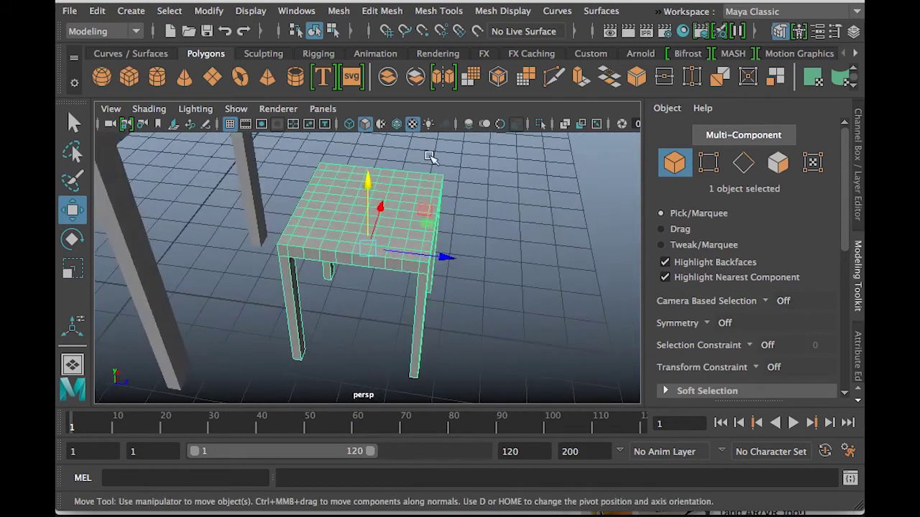
left_click(778, 164)
mouse_move(458, 254)
left_mouse_down("alt")
mouse_move(444, 251)
mouse_move(464, 253)
left_mouse_up("alt")
left_click(443, 182)
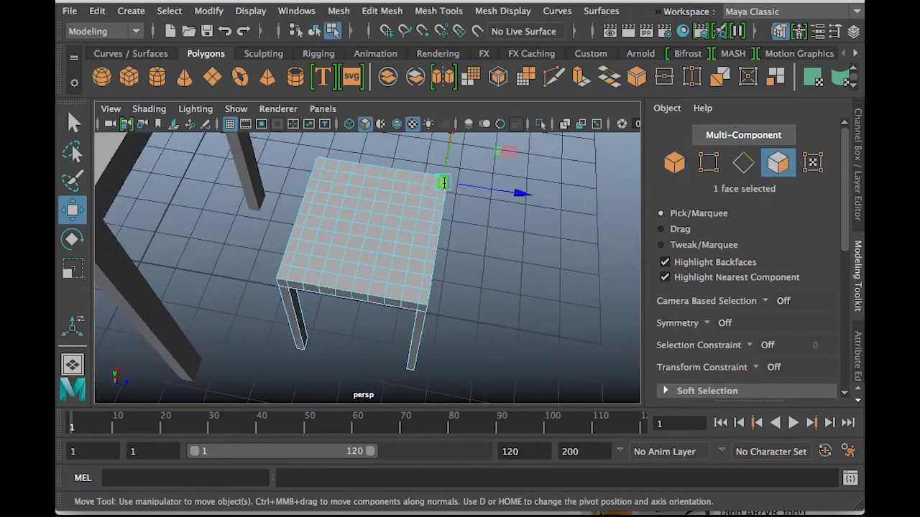
left_click(426, 296, "shift")
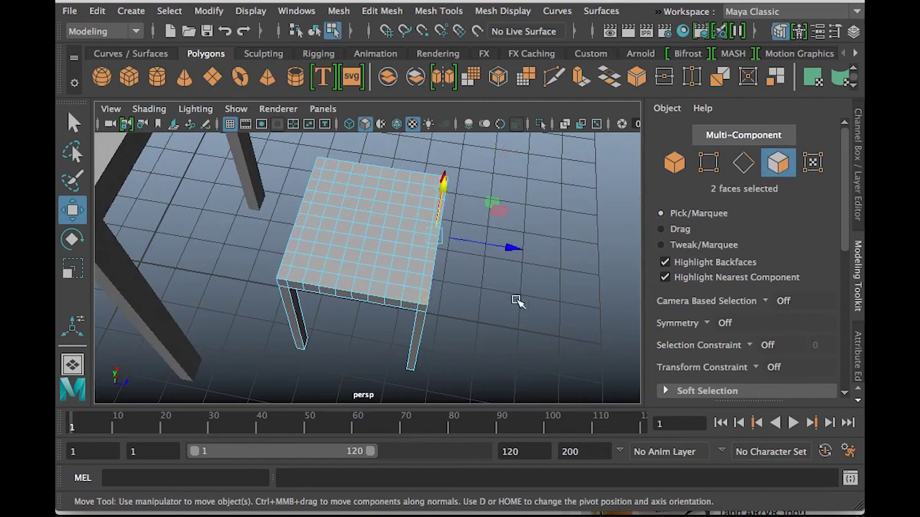
Step: Extrude the two selected corner faces upward by about 0.851 to start the chair's backrest posts
left_click_drag(520, 323, 497, 332, "alt")
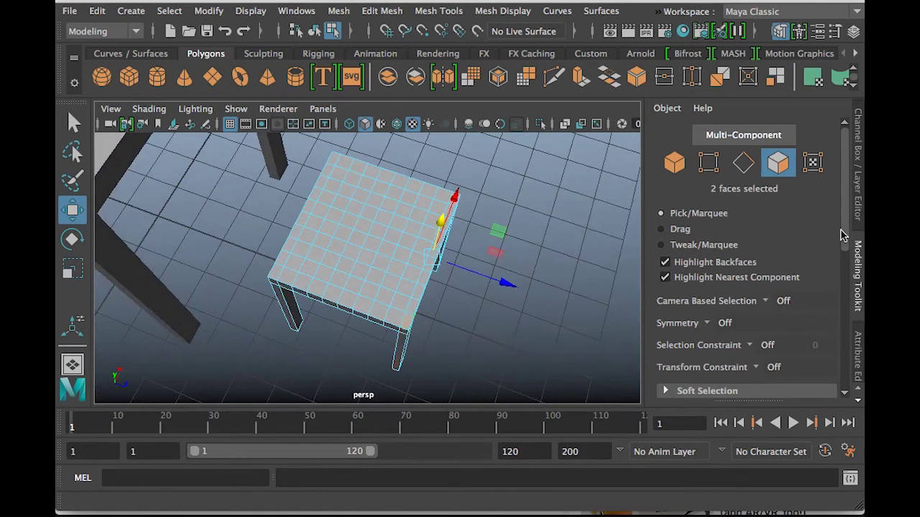
scroll(842, 235, "down", 5)
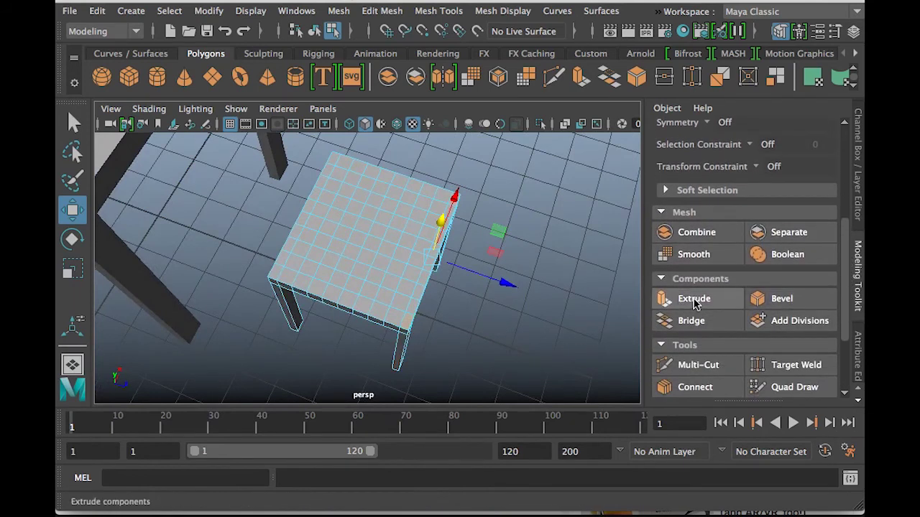
left_click(694, 299)
left_click_drag(514, 325, 530, 288, "alt")
left_click_drag(415, 177, 415, 134)
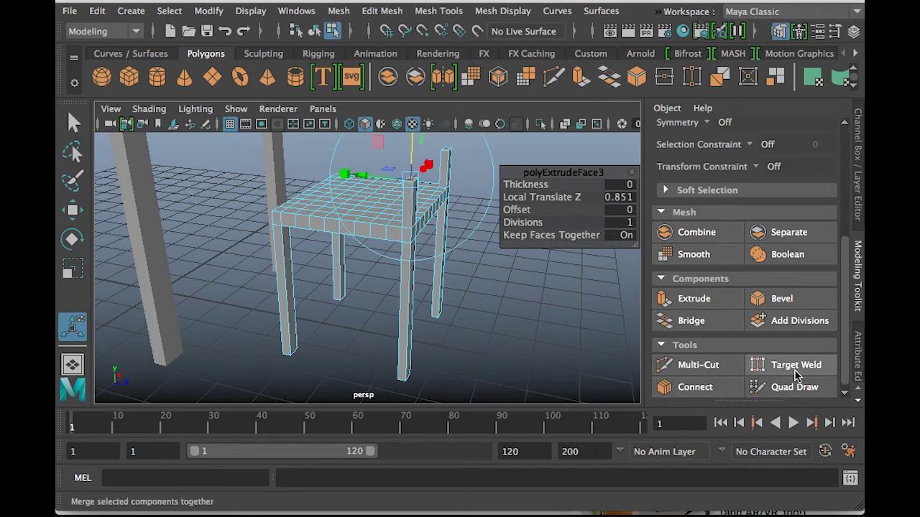
Step: Extrude the tops of both backrest posts upward two more times, by about 0.23 and then about 0.997
left_click(707, 299)
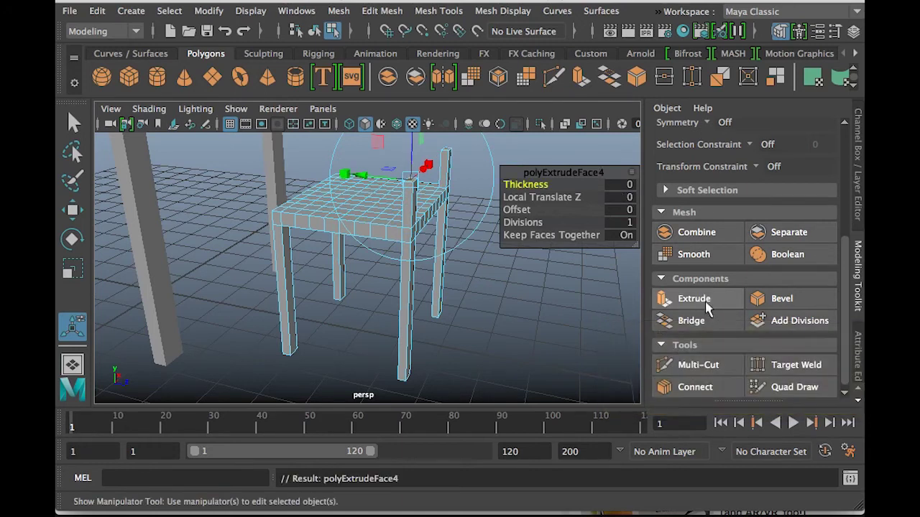
left_click_drag(415, 152, 414, 142)
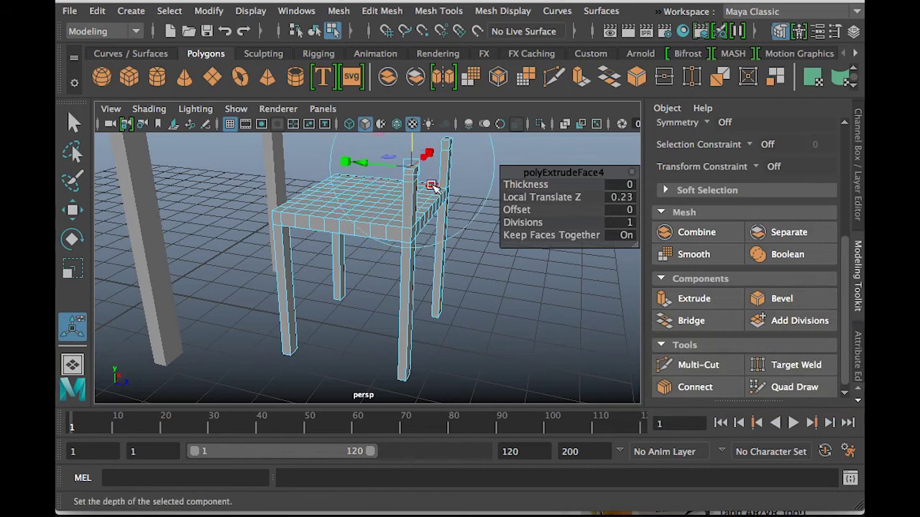
scroll(431, 189, "up", 5)
left_click_drag(459, 338, 464, 249, "alt")
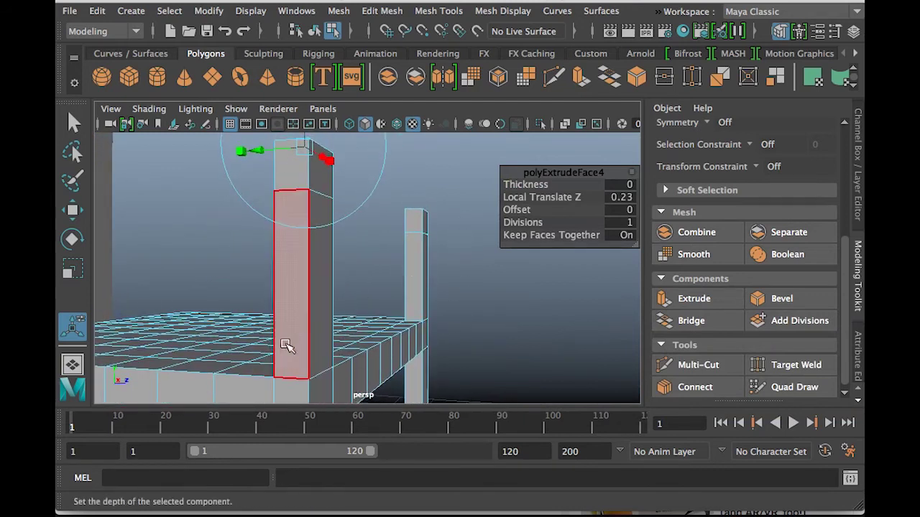
left_click(695, 299)
left_click_drag(468, 309, 416, 273, "alt")
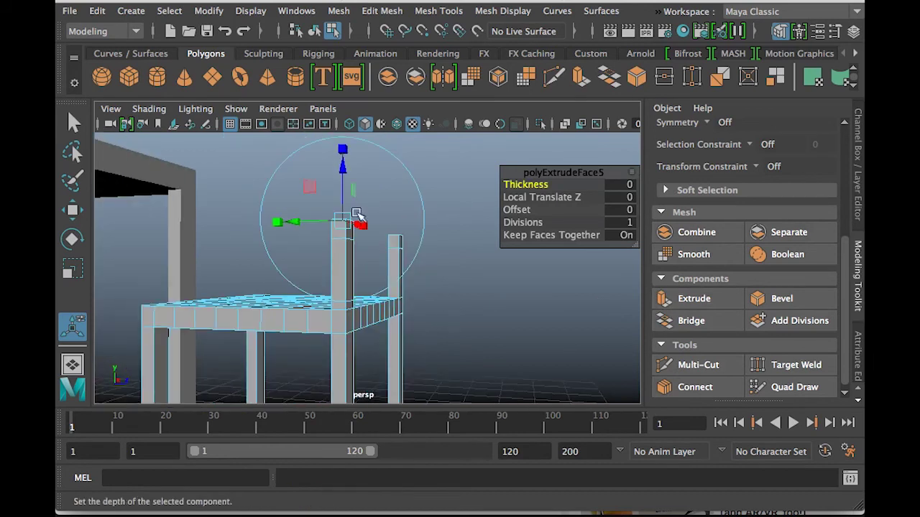
left_click_drag(343, 169, 343, 86)
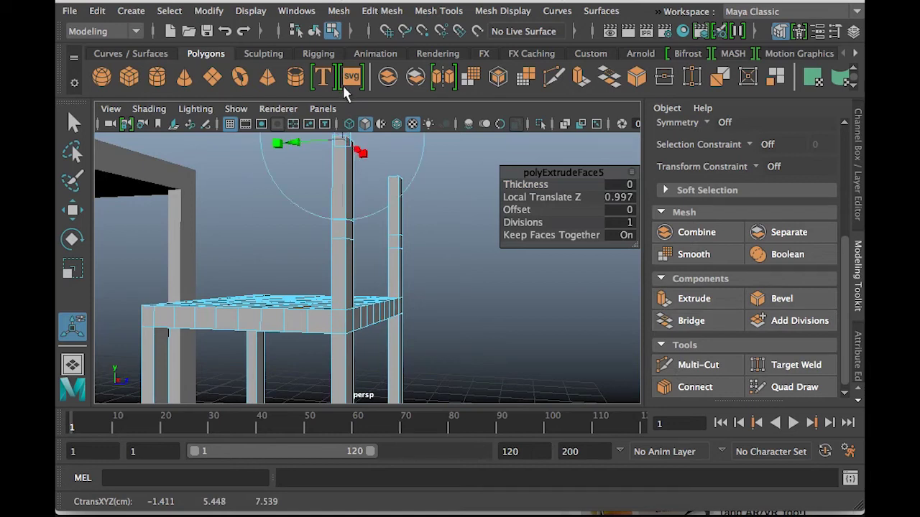
Step: Extrude the post tops once more by about 0.206 to add a short upper segment
left_click(690, 300)
left_click_drag(440, 282, 439, 308, "alt")
left_click_drag(350, 157, 325, 288)
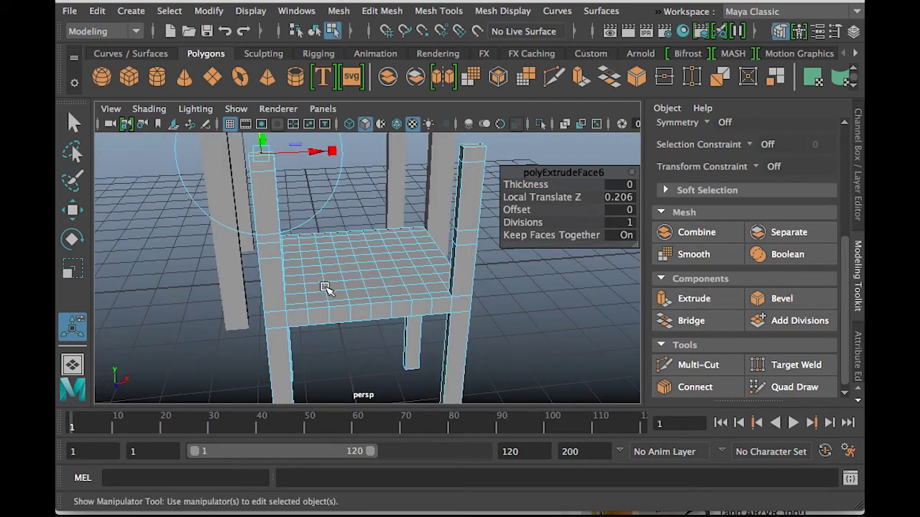
Step: Select the vertices of the short middle segments on both backrest posts and shift them slightly along the vertical axis
left_click_drag(520, 274, 486, 136, "alt")
left_click(503, 154)
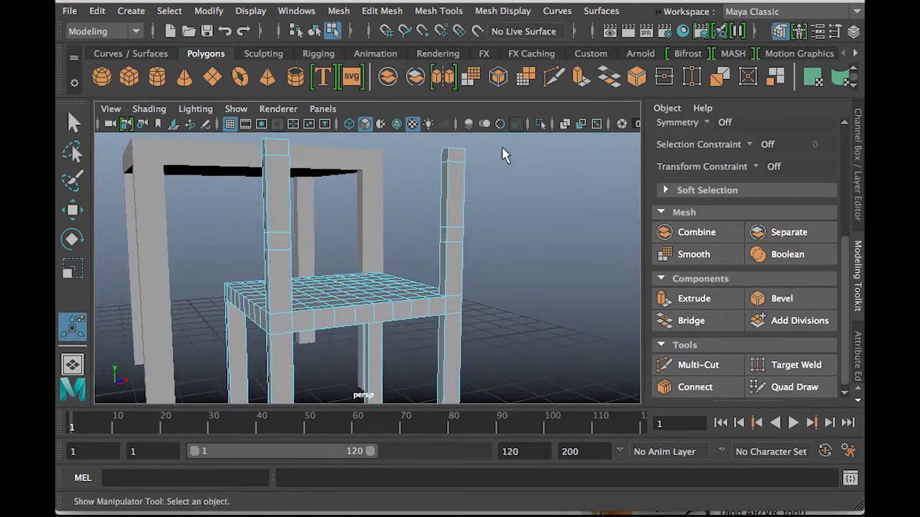
left_click_drag(843, 256, 852, 140)
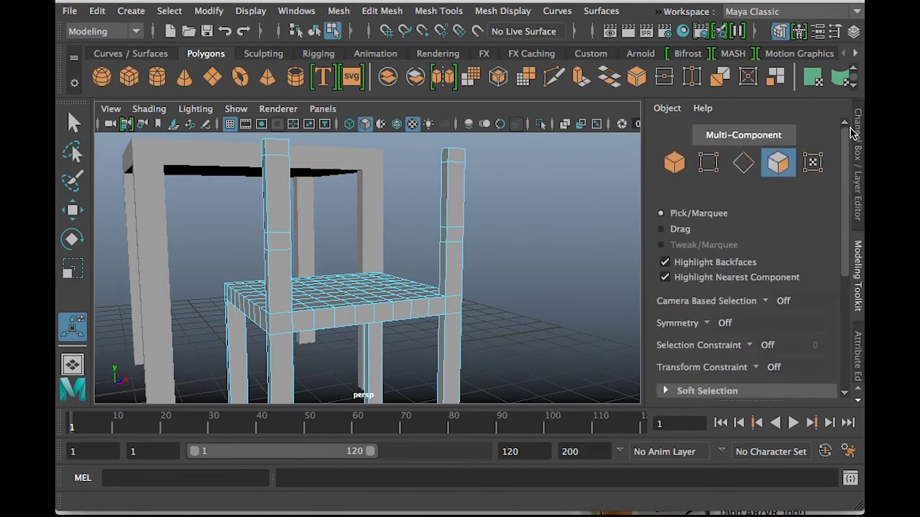
left_click(708, 165)
mouse_move(466, 232)
left_mouse_down("alt")
mouse_move(530, 240)
mouse_move(466, 242)
left_mouse_up("alt")
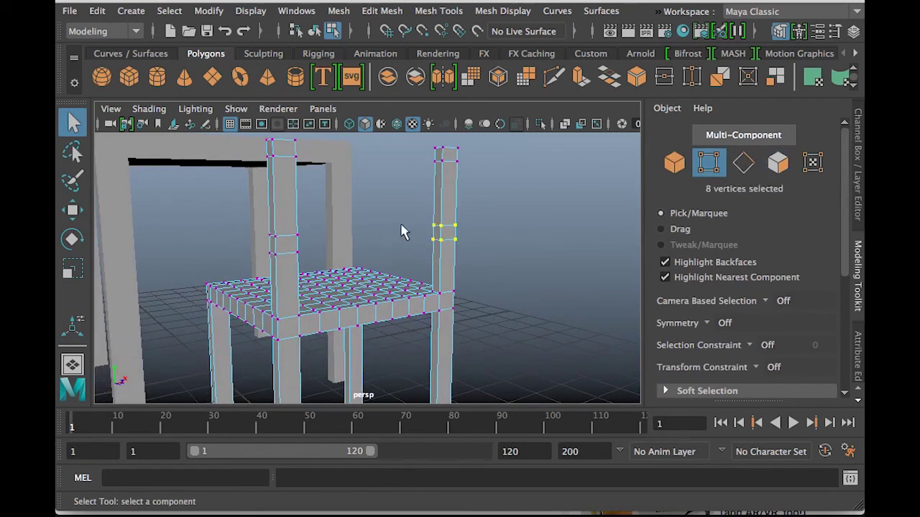
left_click_drag(362, 240, 343, 256, "alt")
key("w")
left_click_drag(370, 169, 391, 165)
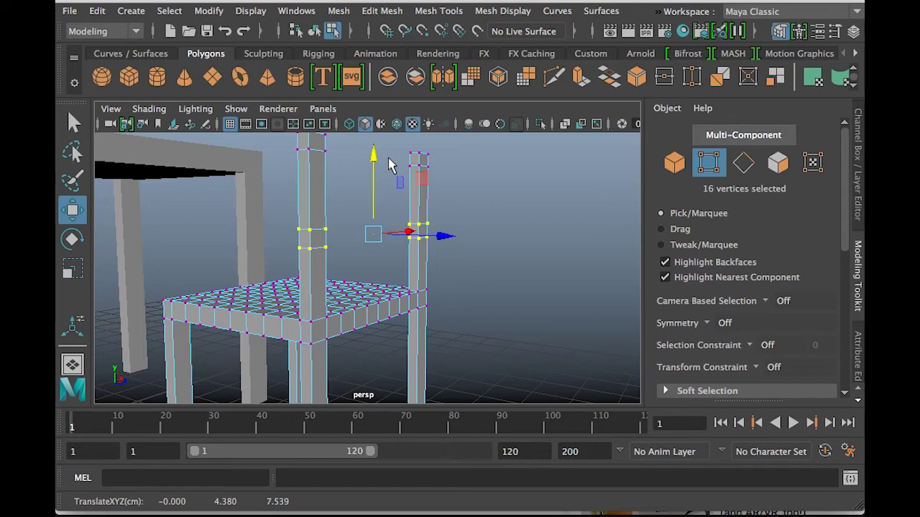
Step: Select the inward-facing faces of the top and middle segments on both backrest posts
left_click_drag(480, 213, 343, 241, "alt")
left_click_drag(589, 287, 369, 286, "alt")
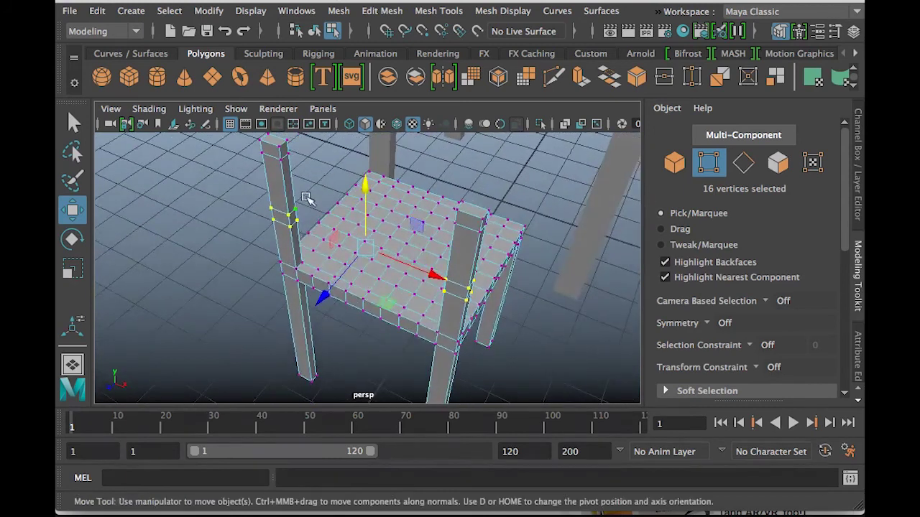
left_click(778, 162)
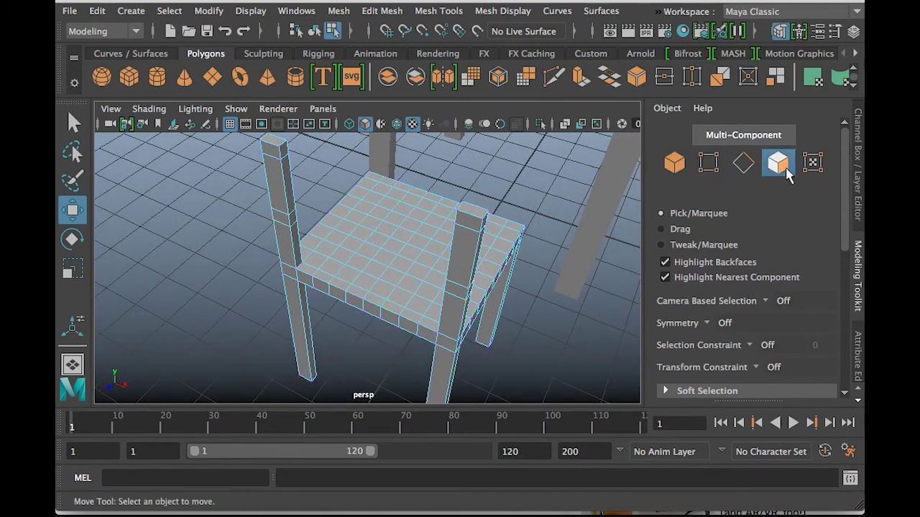
left_click(283, 151)
key("q")
left_click(294, 219, "shift")
left_click_drag(336, 259, 442, 146, "alt")
left_click(444, 144, "shift")
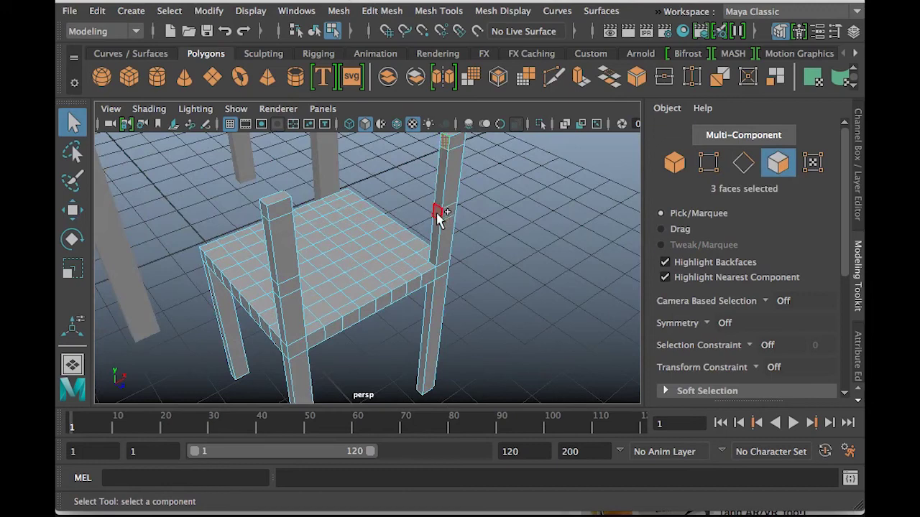
Step: Extrude the four inner post faces by about 1.257 so two crossbars meet midway, and clear the selection
left_click_drag(503, 219, 481, 237, "alt")
left_click_drag(845, 167, 848, 278)
left_click(694, 293)
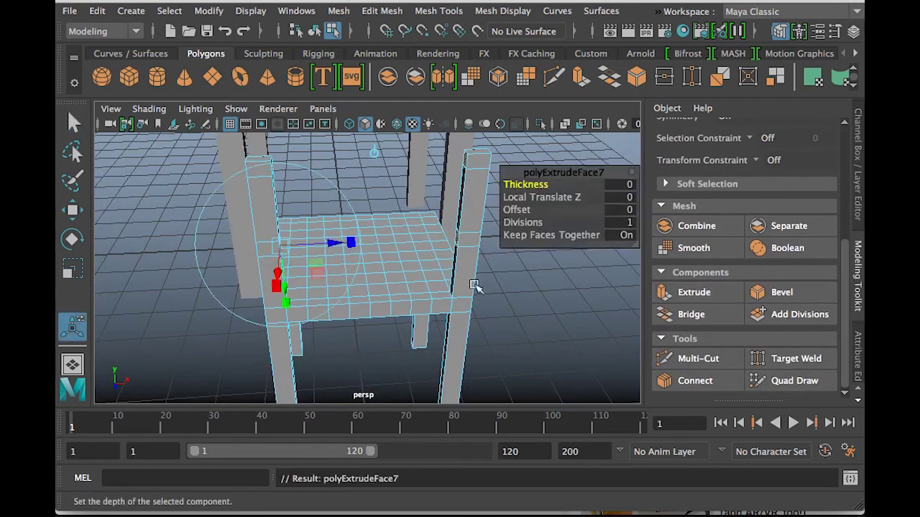
left_click_drag(349, 242, 361, 245)
left_click_drag(400, 248, 421, 253)
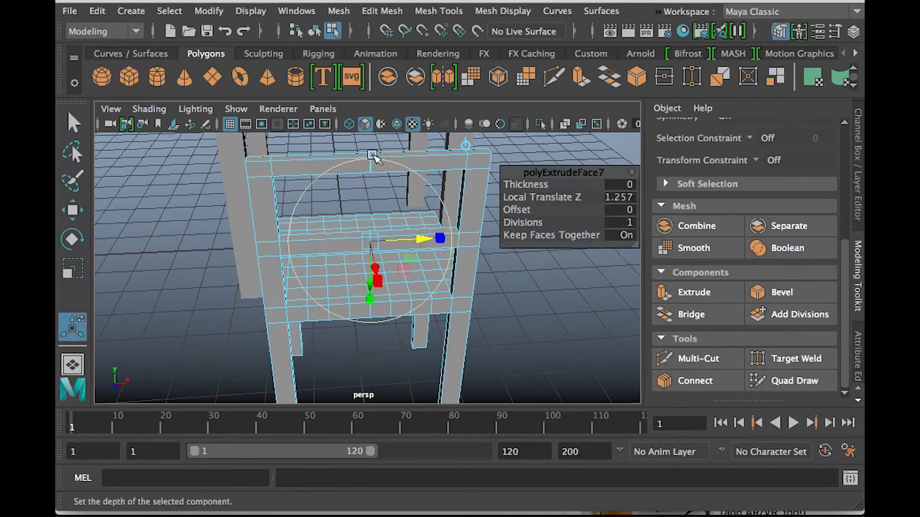
key("q")
left_click(521, 175)
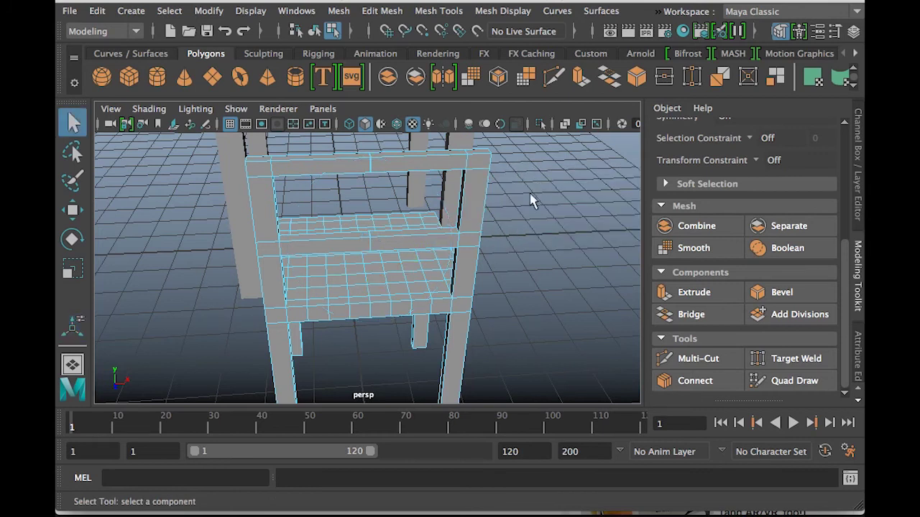
Step: Return to object selection mode and leave the table and chair deselected
left_click_drag(411, 278, 523, 253, "alt")
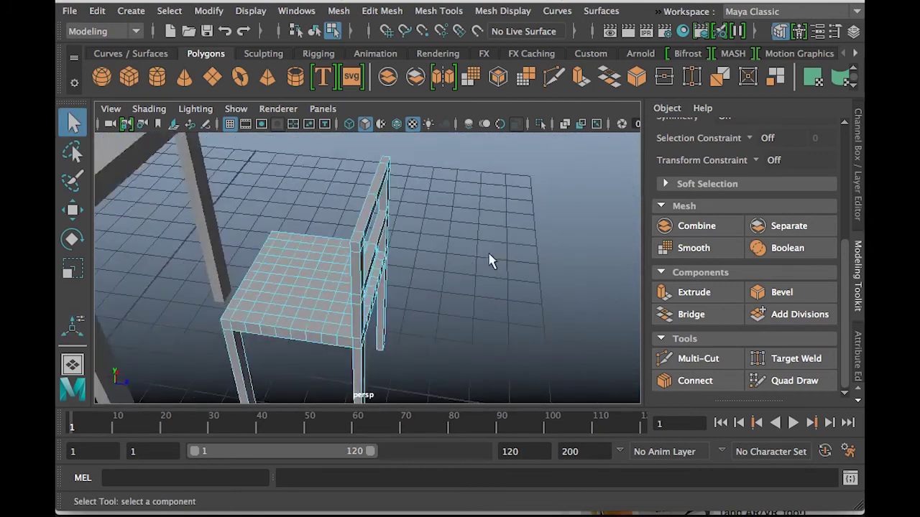
key("w")
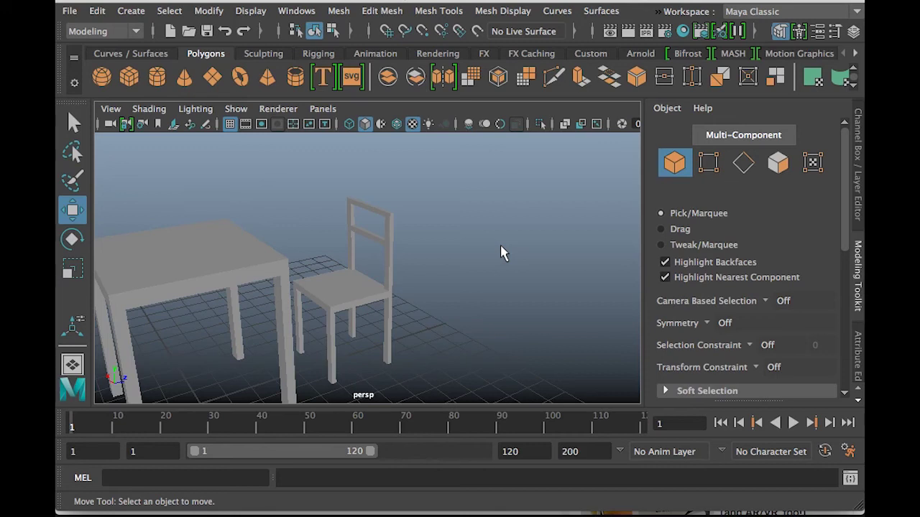
scroll(424, 273, "down", 5)
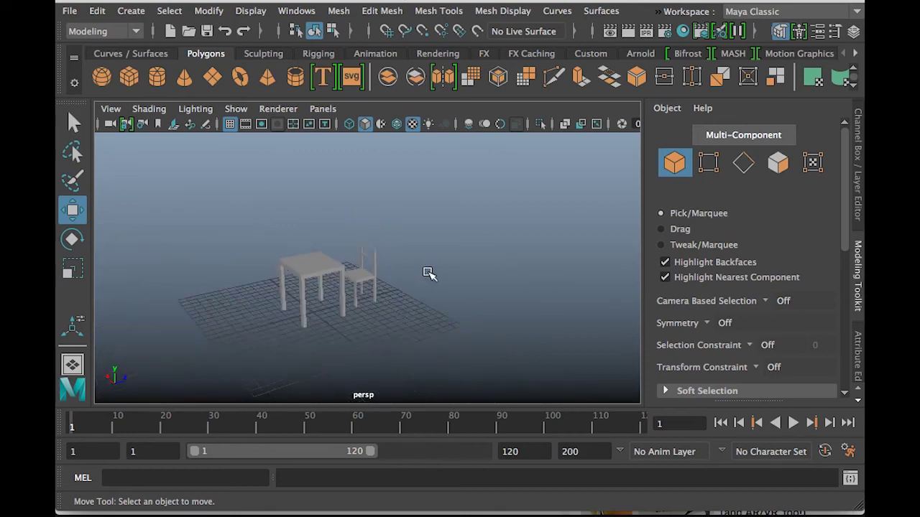
scroll(428, 273, "up", 5)
scroll(428, 273, "down", 5)
left_click(299, 261)
left_click(484, 247)
Step: Create a polygon plane primitive
left_click(131, 13)
mouse_move(209, 72)
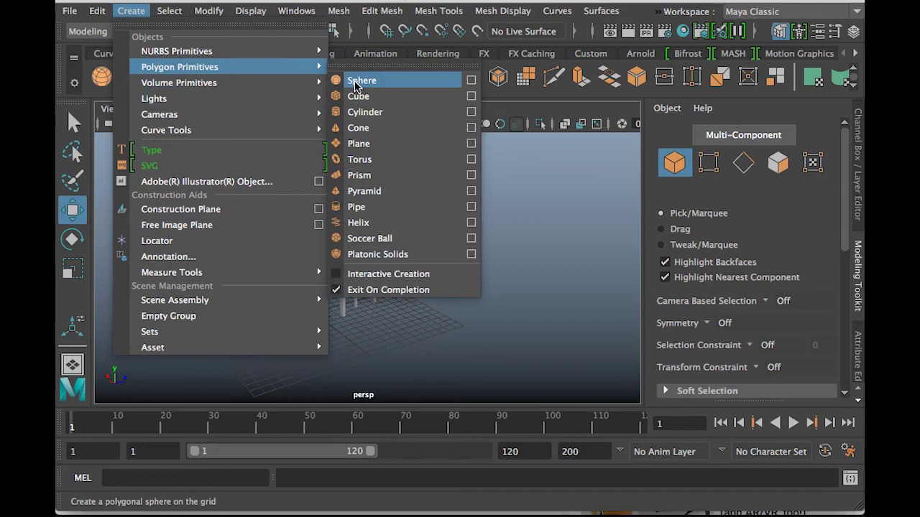
left_click(372, 146)
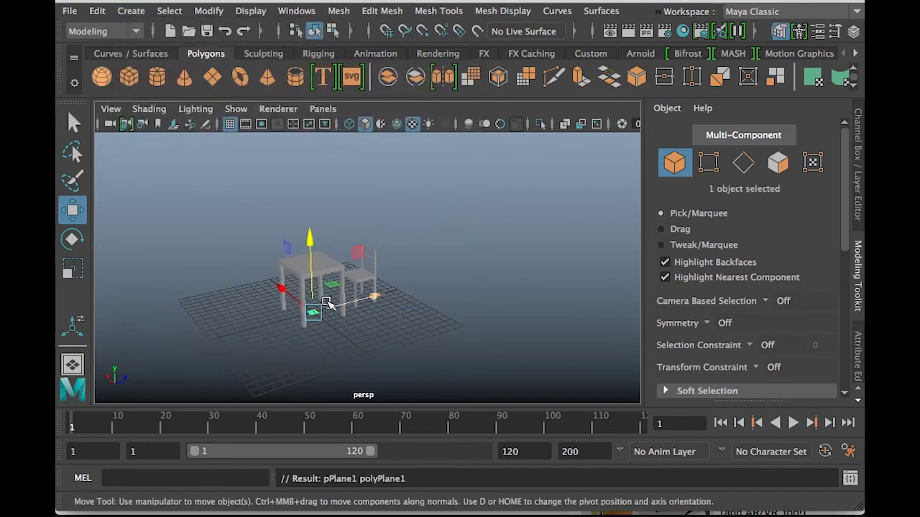
Step: Raise the plane to the height of the tabletop and scale it uniformly to about 15.394
key("f")
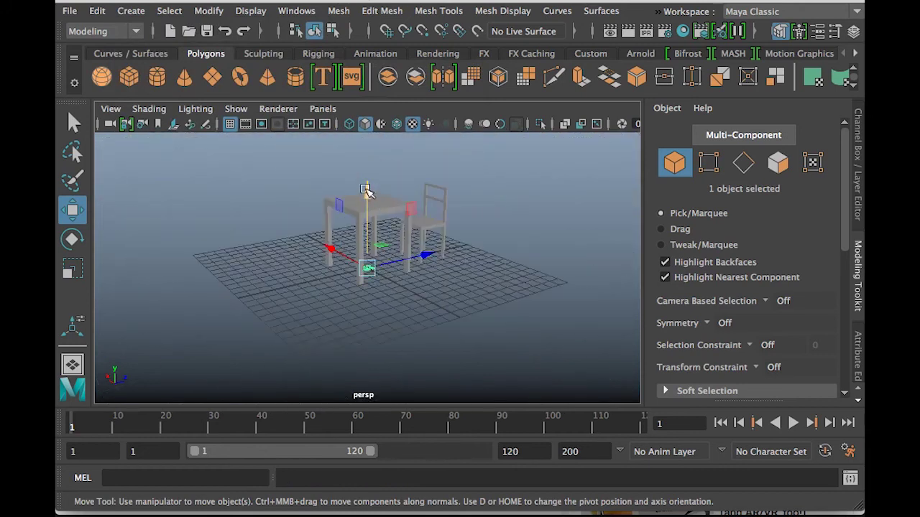
scroll(365, 189, "up", 3)
left_click_drag(365, 189, 379, 101)
key("r")
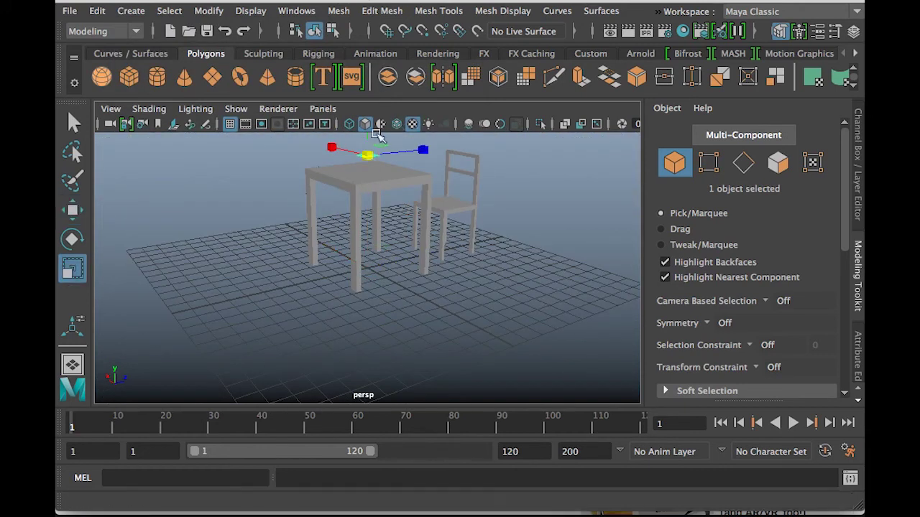
left_click_drag(367, 153, 647, 243)
Step: Set the plane's width and height subdivisions both to 25
left_click(859, 146)
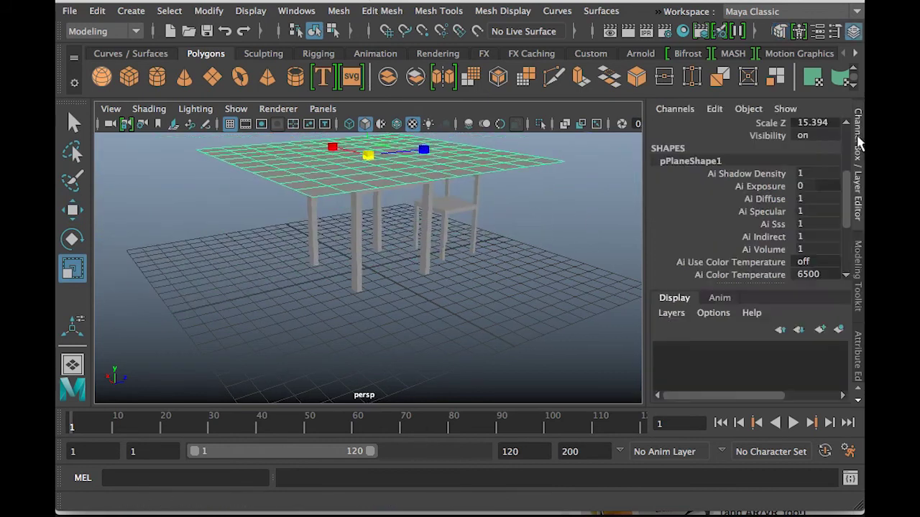
scroll(314, 240, "up", 5)
scroll(340, 240, "down", 5)
scroll(338, 240, "up", 8)
scroll(338, 239, "down", 8)
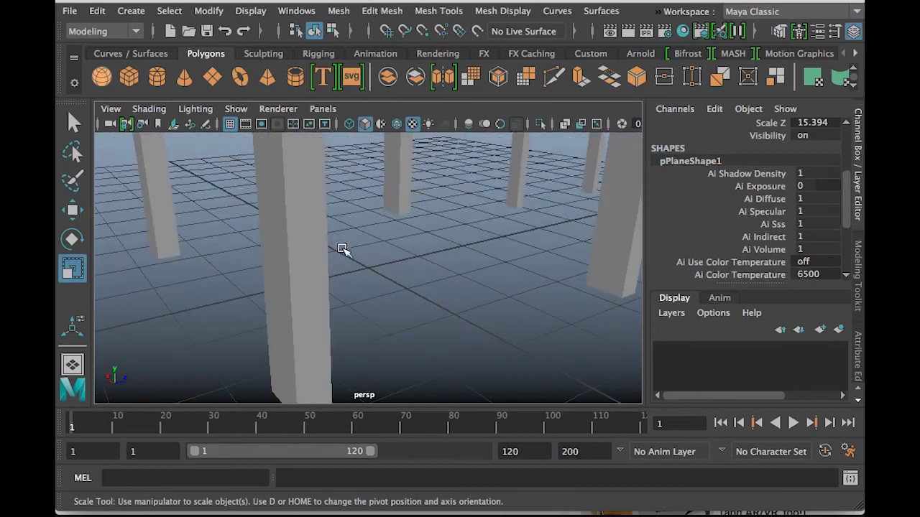
left_click_drag(390, 238, 396, 286, "alt")
scroll(417, 259, "down", 3)
scroll(417, 261, "up", 6)
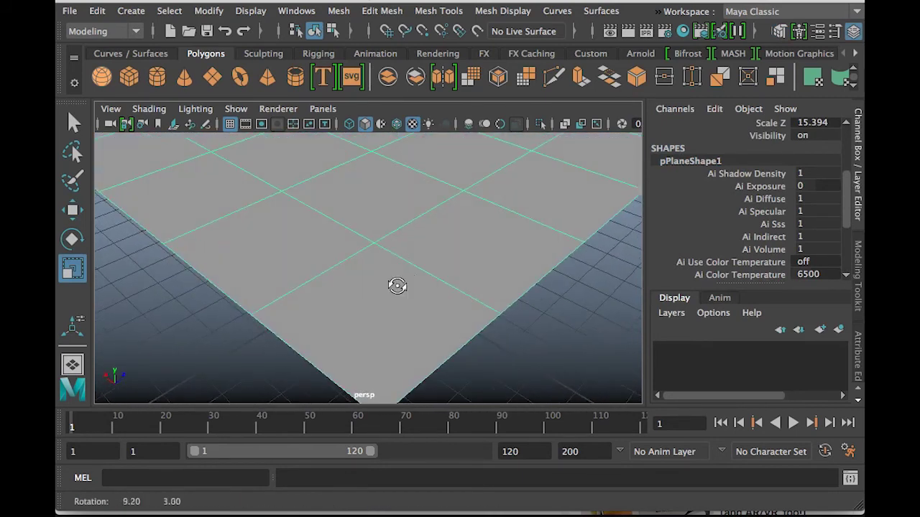
scroll(846, 199, "down", 5)
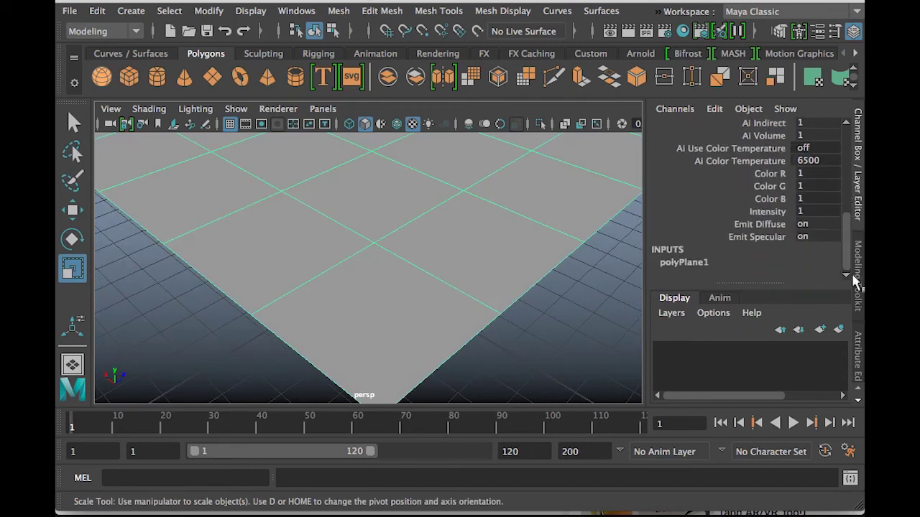
scroll(845, 237, "down", 3)
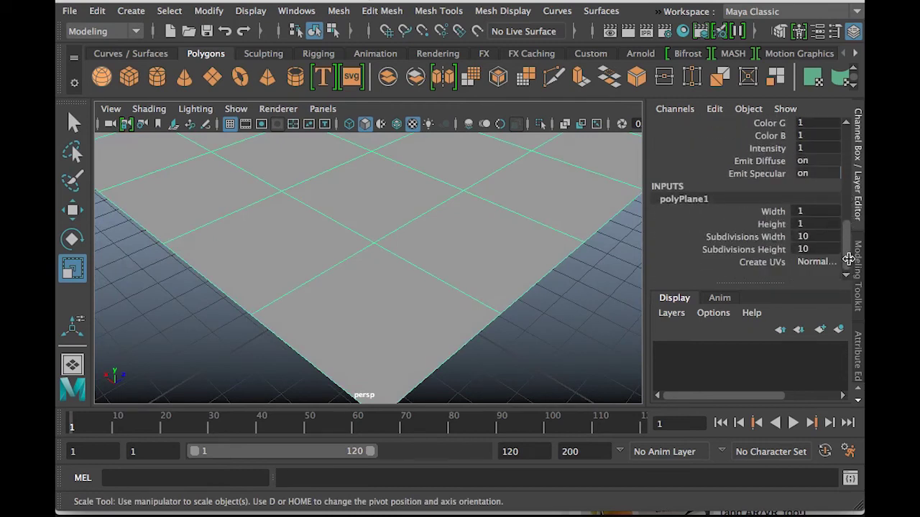
left_click_drag(821, 234, 821, 247)
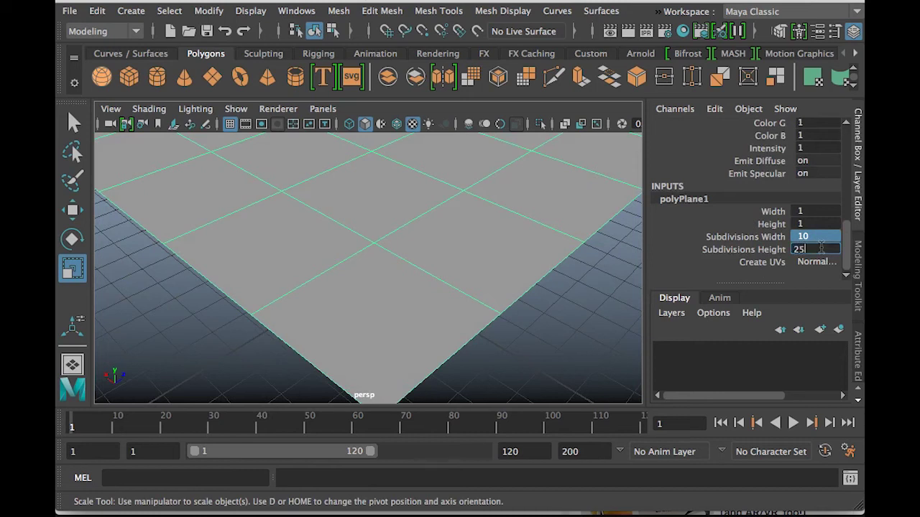
key("Return")
Step: Switch from the Modeling to the FX menu set
left_click(92, 32)
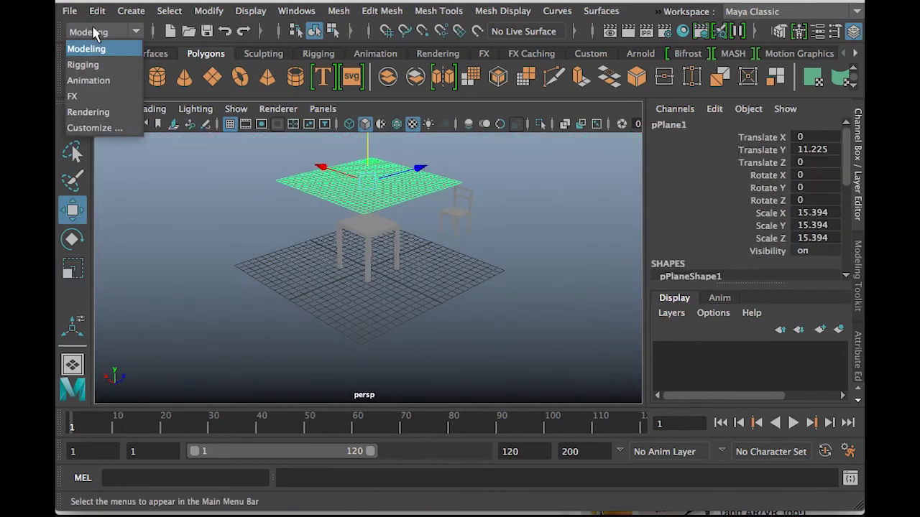
left_click(100, 96)
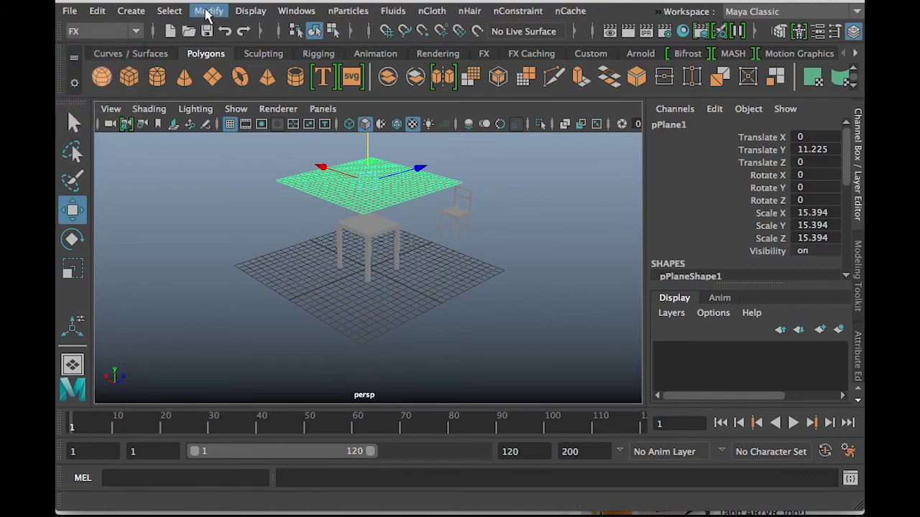
left_click(431, 18)
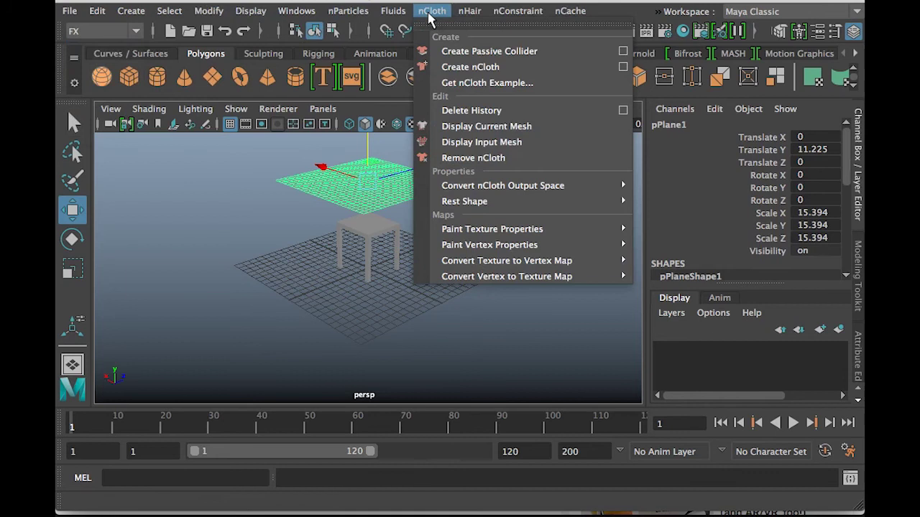
left_click(388, 253)
Step: Extend the playback range to frame 200 and make the table a passive collider
left_click(368, 240)
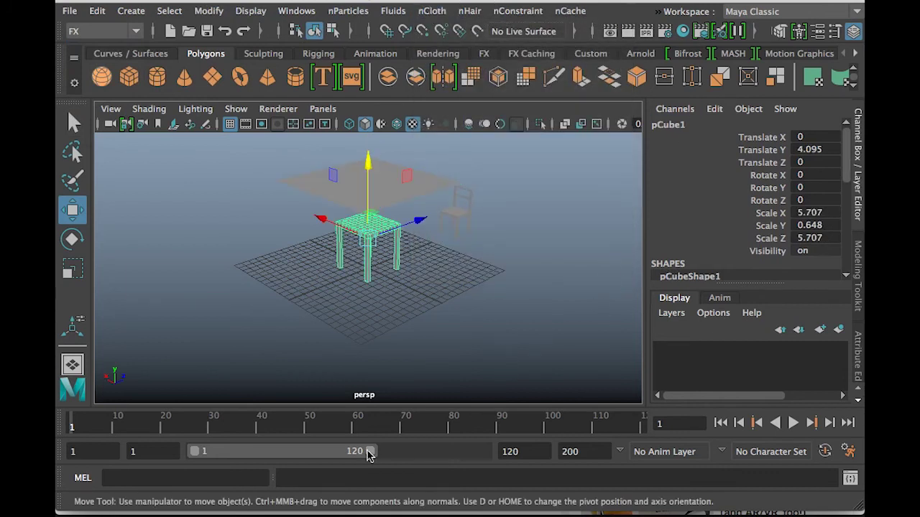
left_click_drag(368, 451, 483, 452)
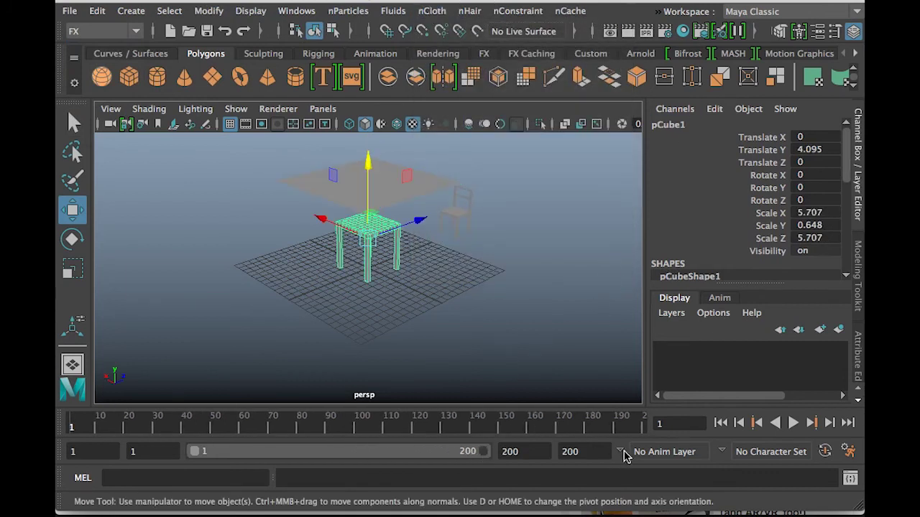
left_click(430, 12)
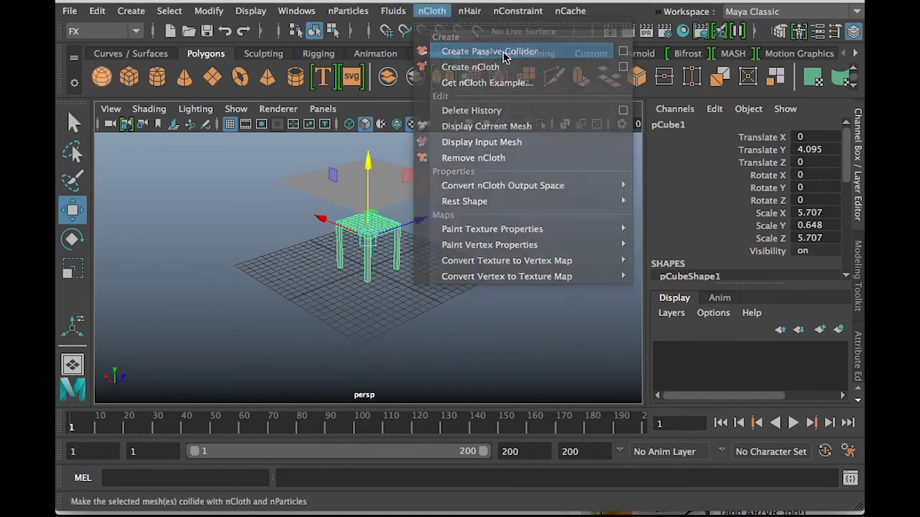
left_click(503, 52)
Step: Turn the plane above the table into an nCloth object
left_click(452, 184)
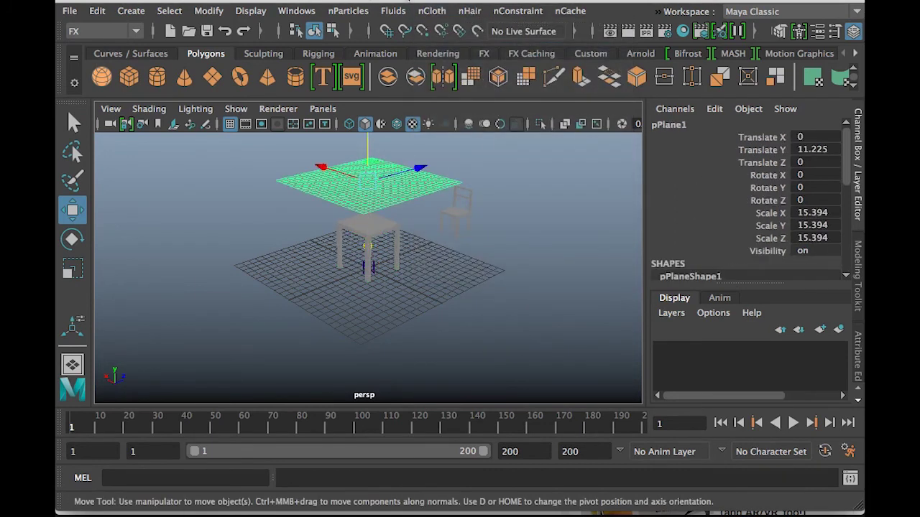
left_click(432, 11)
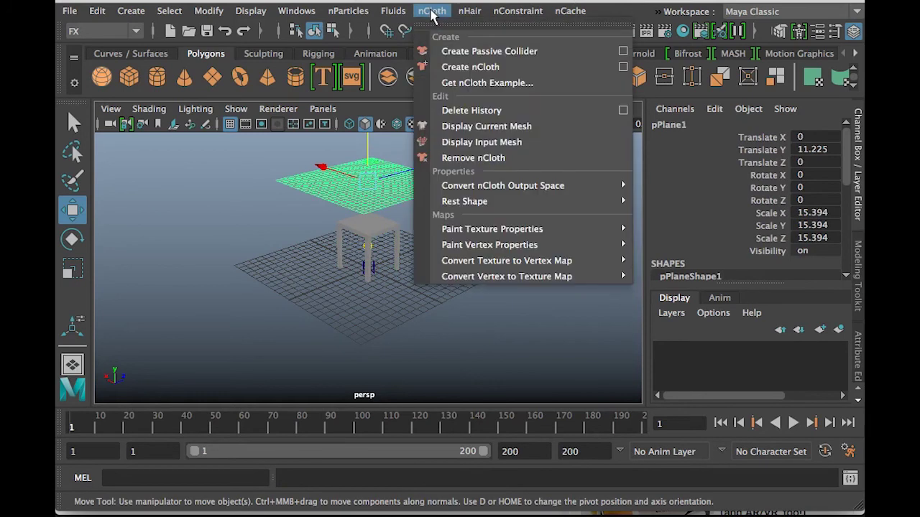
left_click(503, 68)
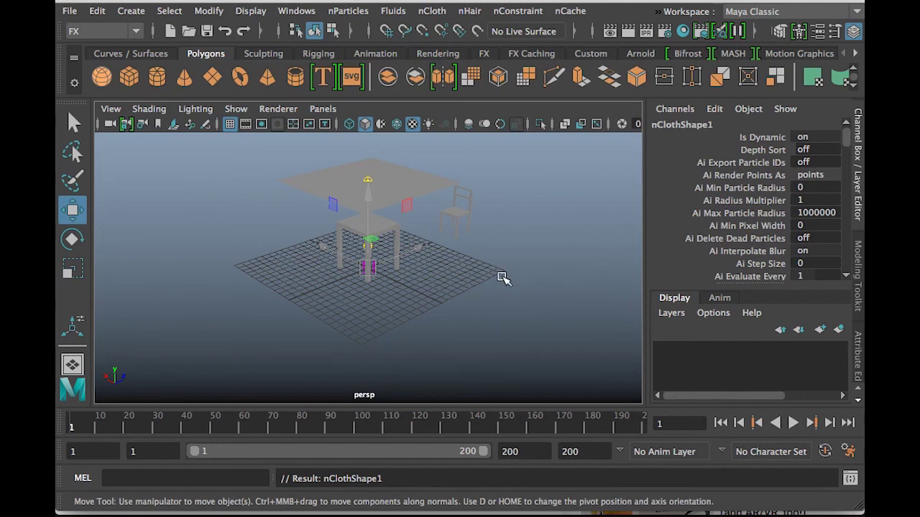
Step: Play the cloth simulation so the plane drapes over the table, and stop it at about frame 65
key("ctrl+space")
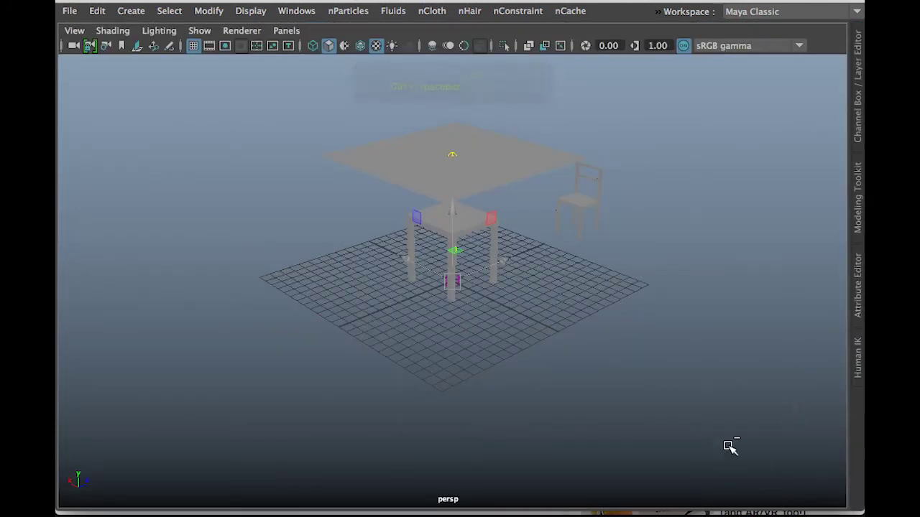
key("ctrl+space")
left_click(793, 423)
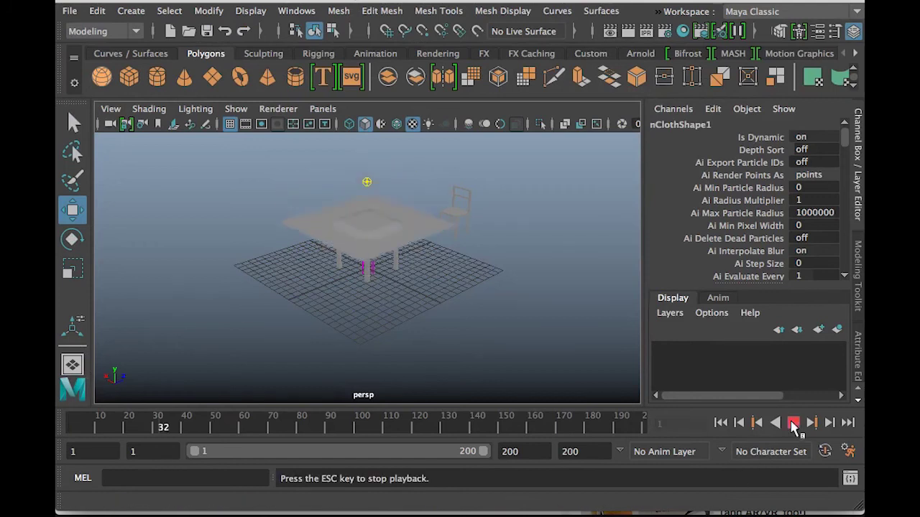
left_click(794, 423)
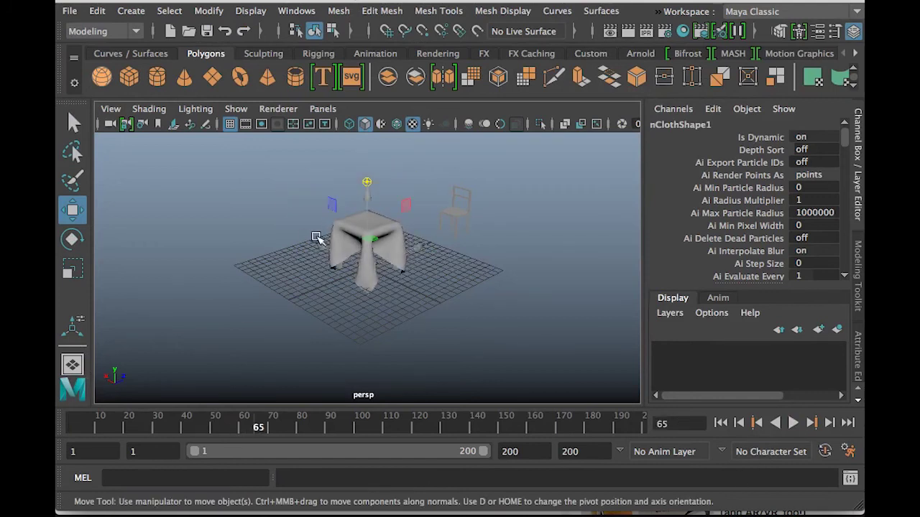
Step: Examine the draped tablecloth up close, and replay the cloth simulation from the first frame to watch it fall over the table
left_click_drag(266, 257, 413, 275, "alt")
scroll(412, 276, "up", 5)
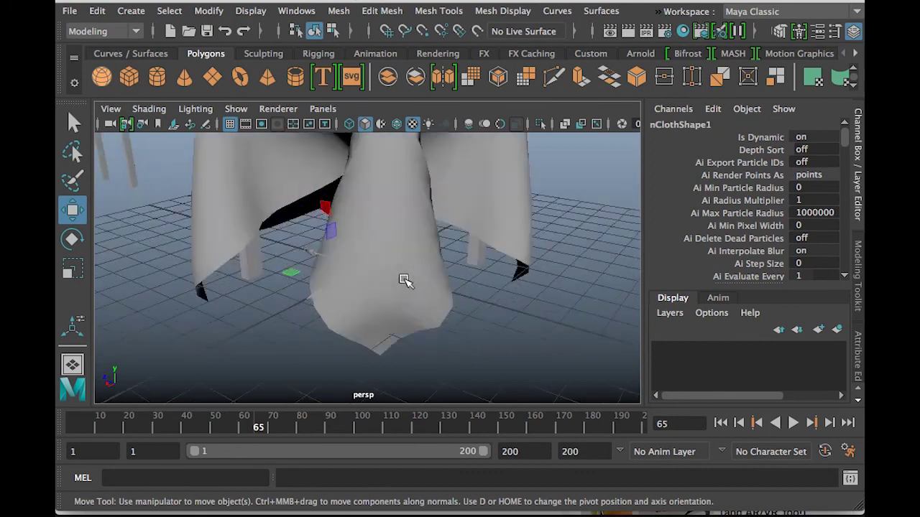
left_click_drag(360, 237, 512, 306, "alt")
scroll(425, 257, "down", 3)
left_click(722, 423)
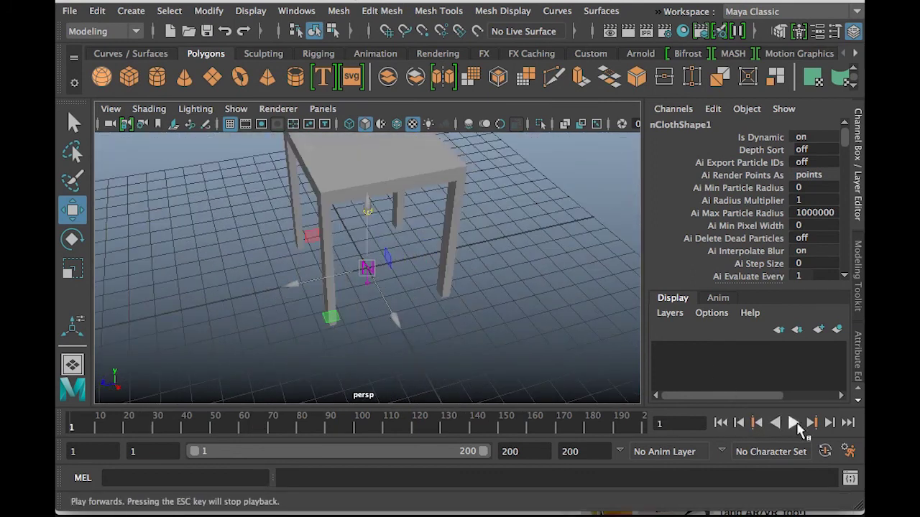
scroll(454, 263, "down", 5)
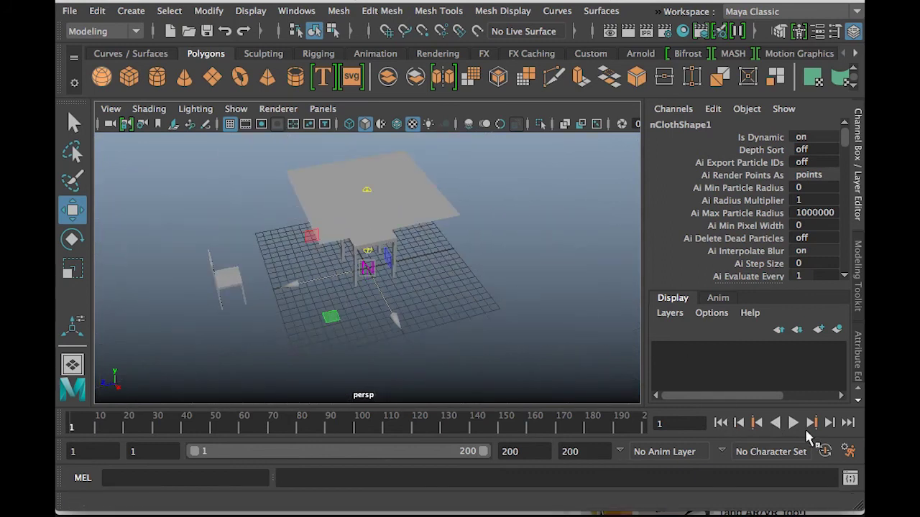
left_click(793, 423)
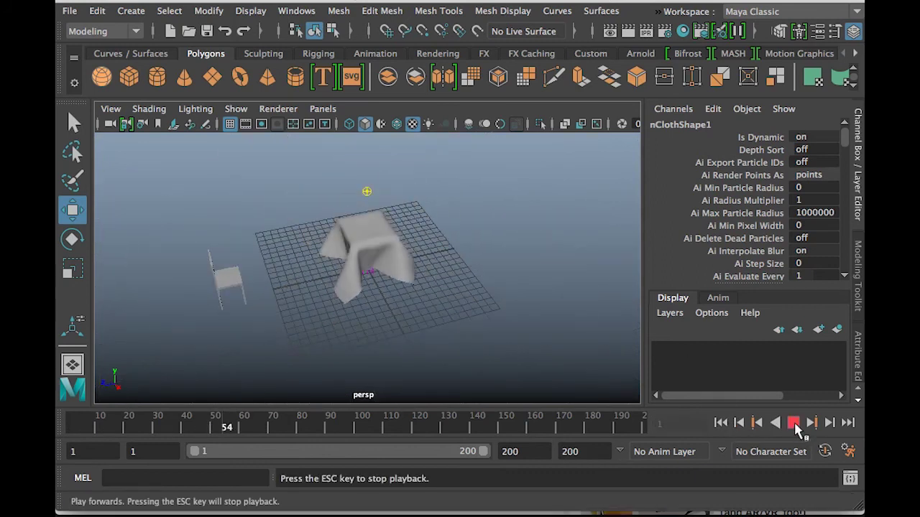
left_click(794, 423)
left_click(793, 423)
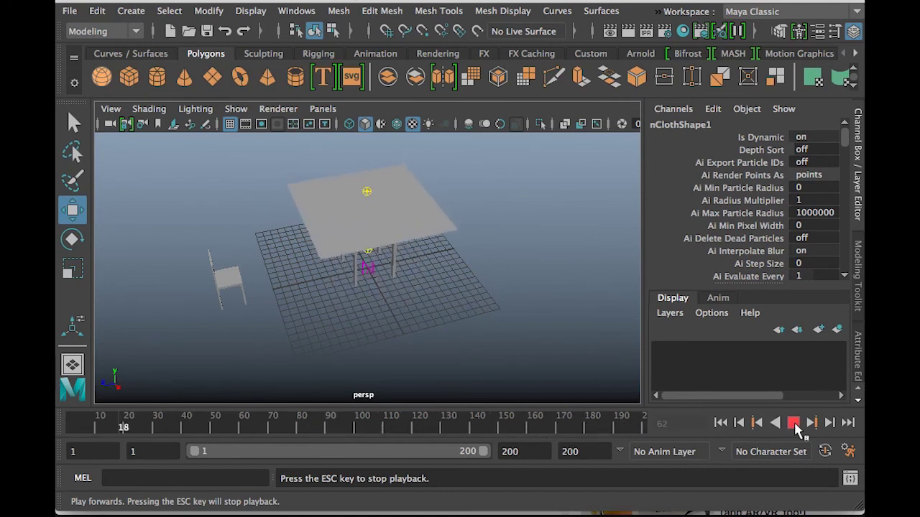
left_click(794, 423)
Step: Extend the playback range to end at frame 500
left_click(538, 451)
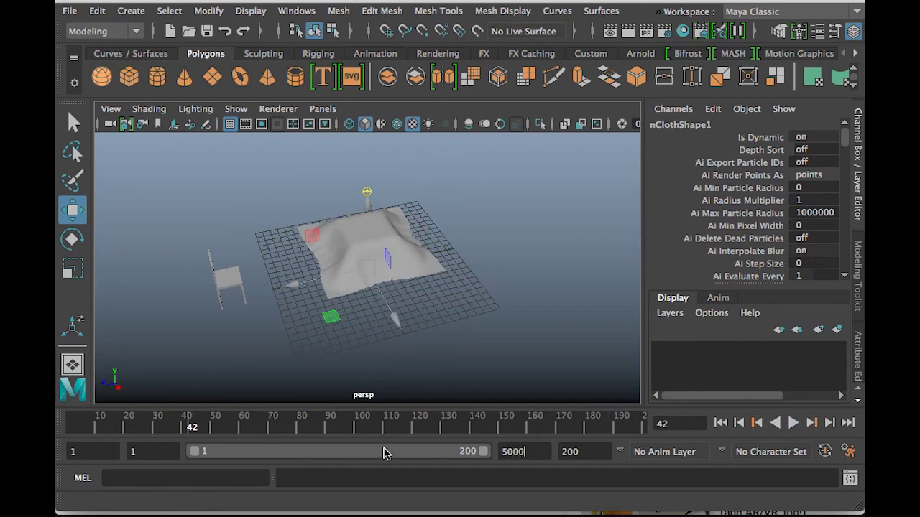
type("500")
key("Return")
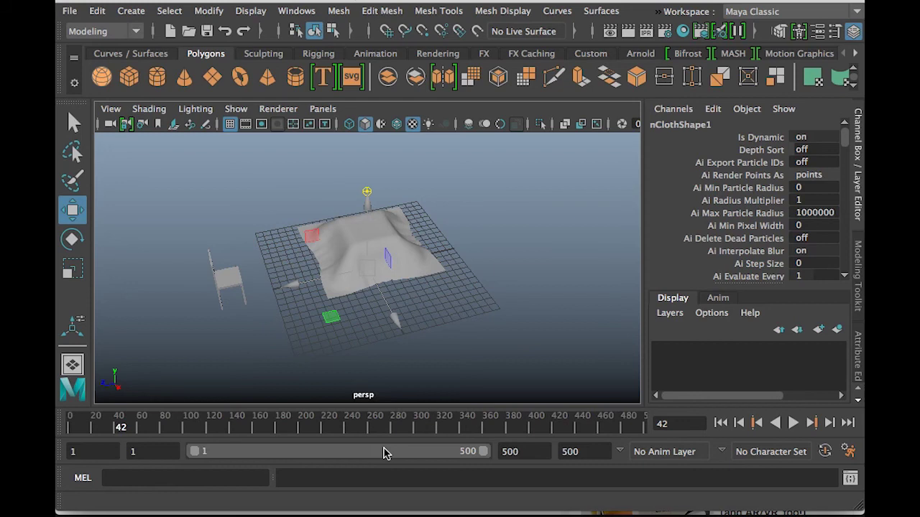
Step: Replay the cloth simulation from frame 1 and stop it at frame 62 with the plane draped over the table
left_click(721, 423)
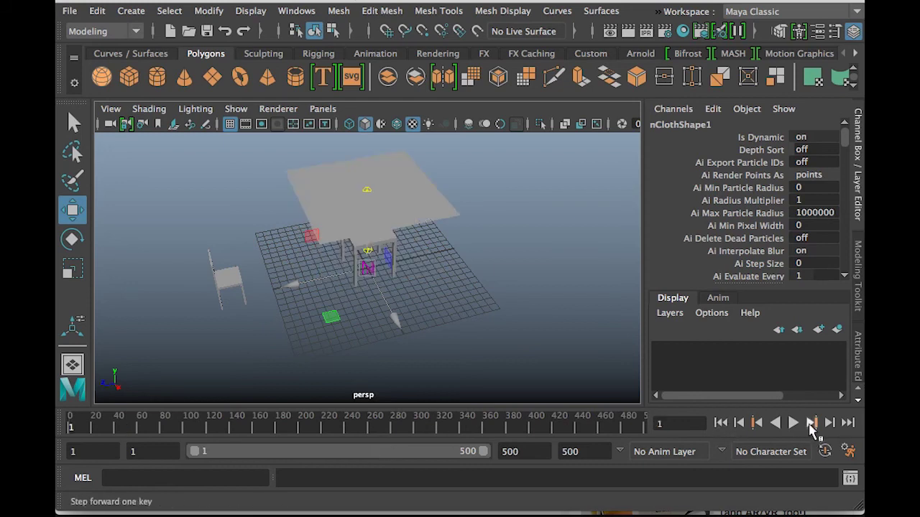
left_click(791, 425)
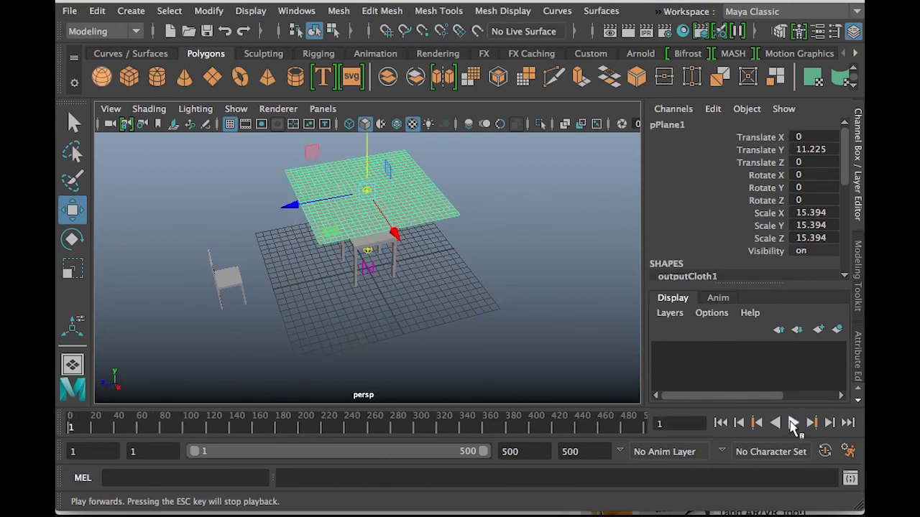
left_click(793, 423)
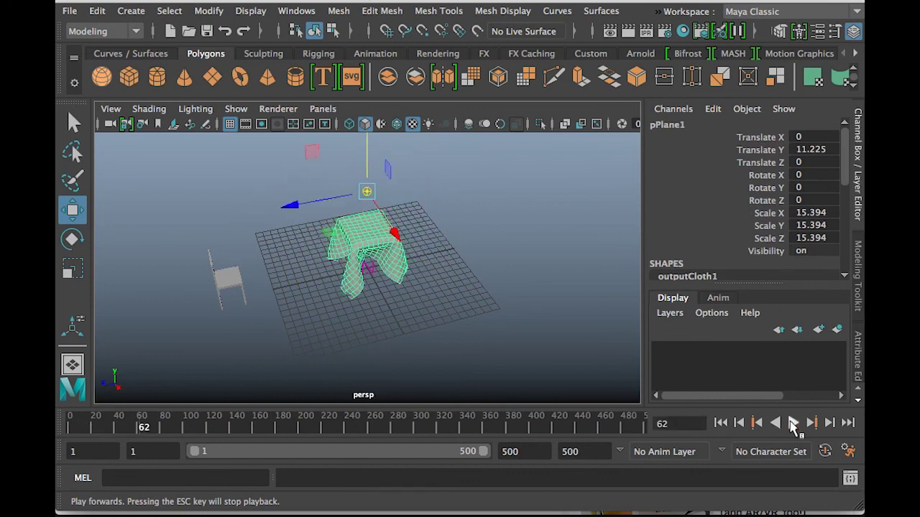
Step: Delete all construction history in the scene with the draped cloth selected
left_click(414, 248)
left_click(400, 237)
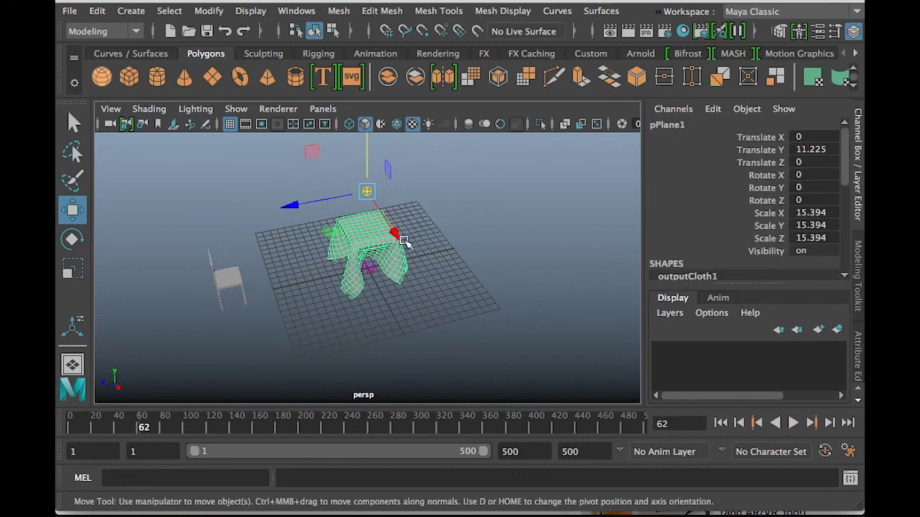
left_click(96, 11)
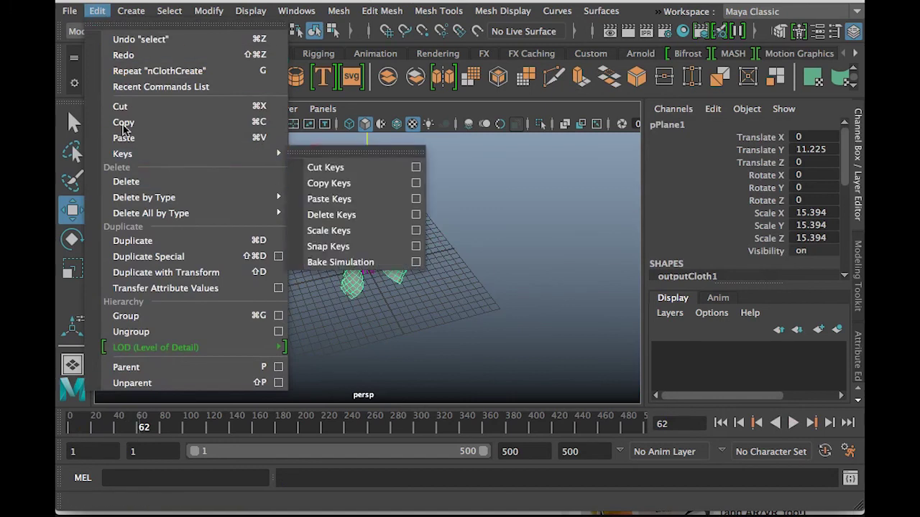
mouse_move(187, 213)
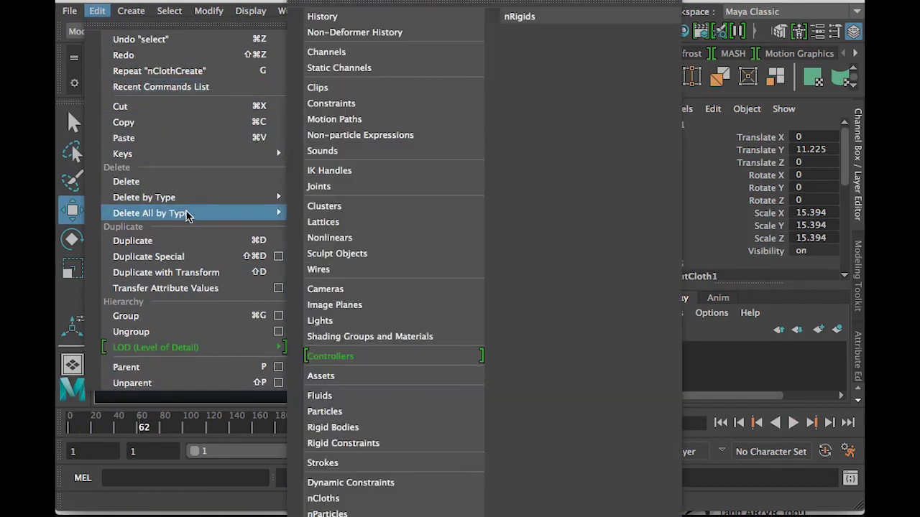
left_click(354, 17)
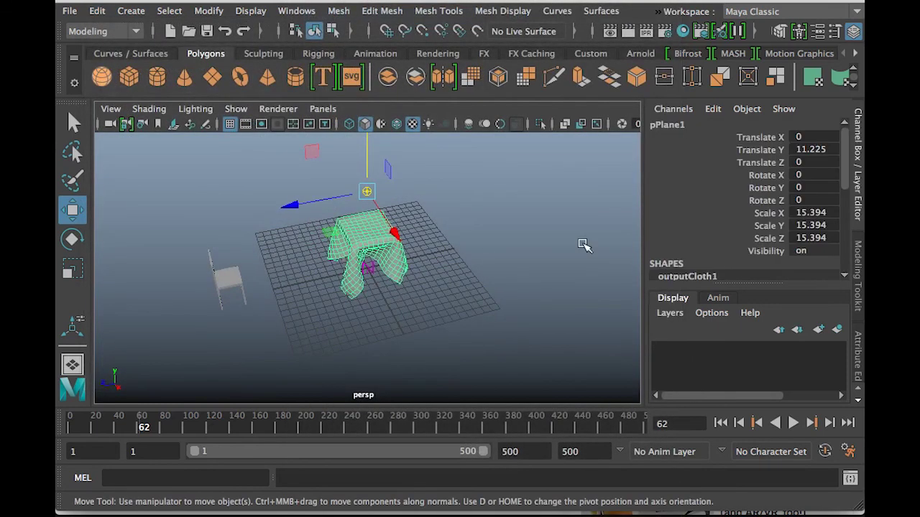
Step: Delete the draped tablecloth so that only the table and chair are left
key("f")
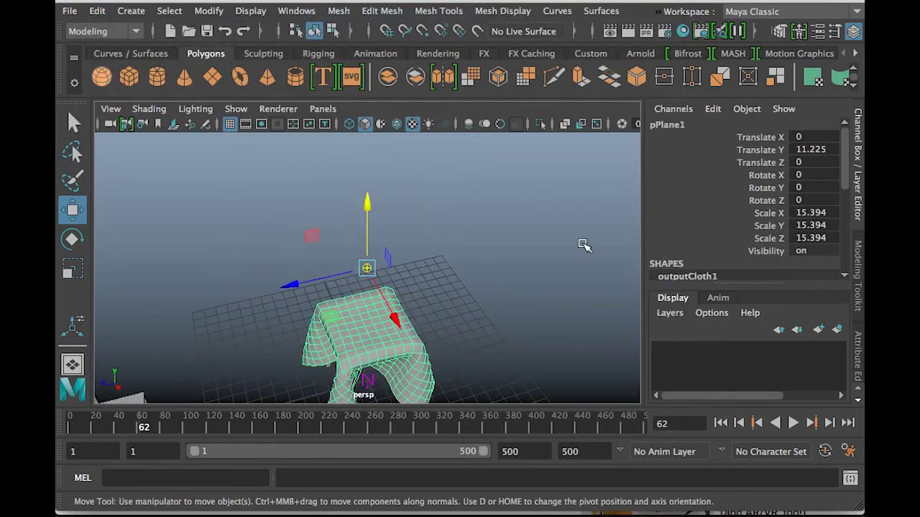
left_click_drag(451, 314, 266, 263, "alt")
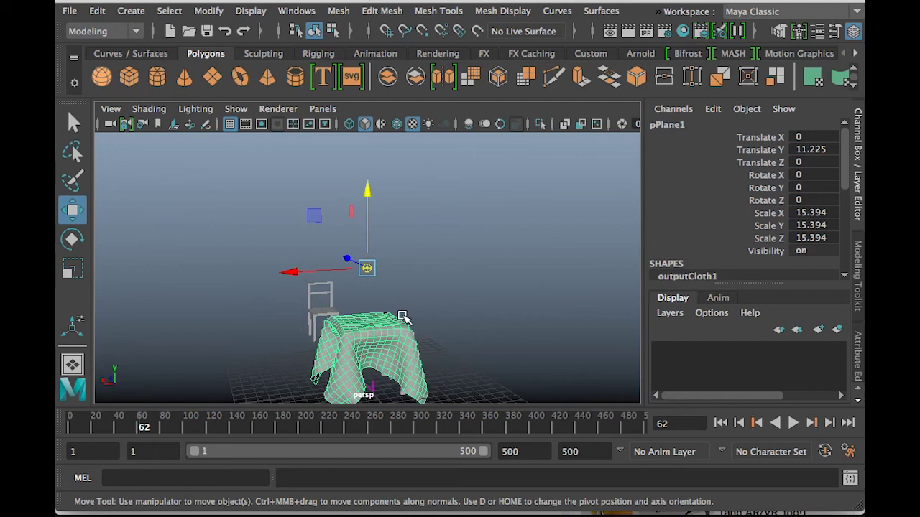
key("Delete")
left_click_drag(416, 329, 407, 295, "alt")
Step: Move the chair along the Z axis up to the table, to a Translate Z of about 5.417
left_click(452, 273)
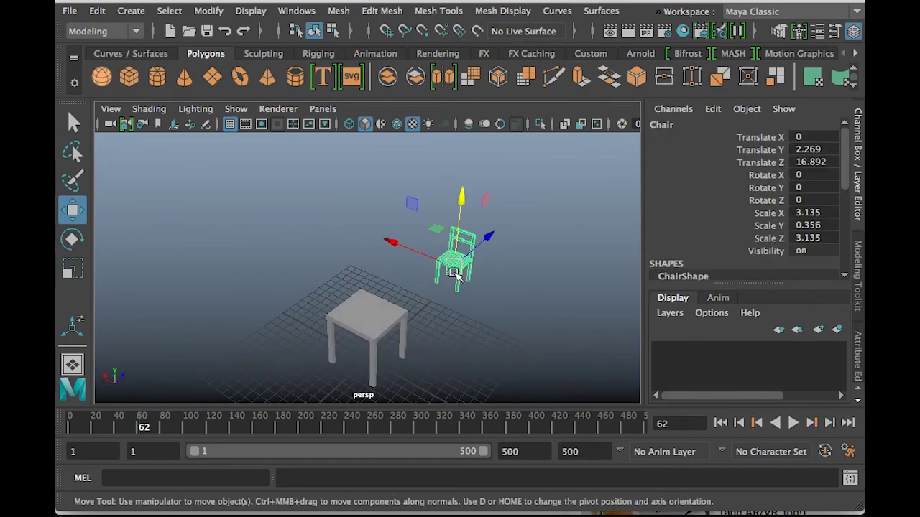
left_click_drag(487, 237, 454, 284)
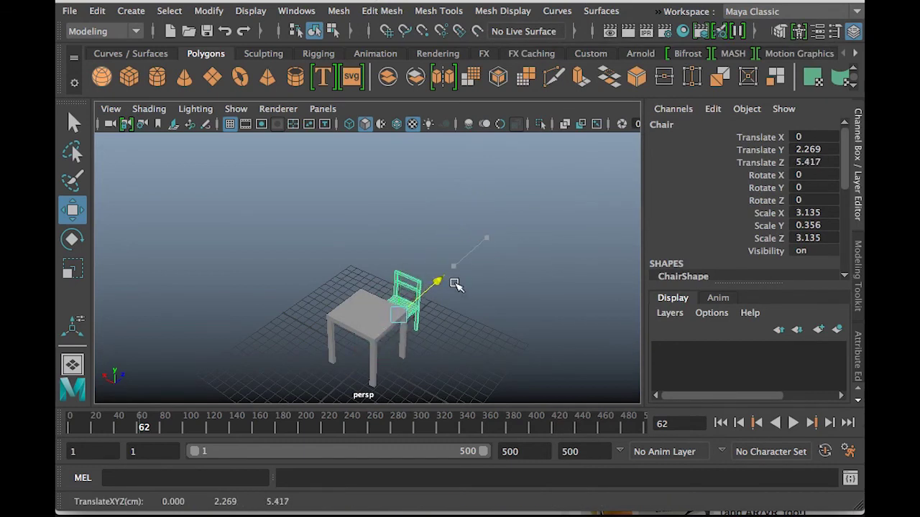
left_click_drag(551, 339, 408, 301, "alt")
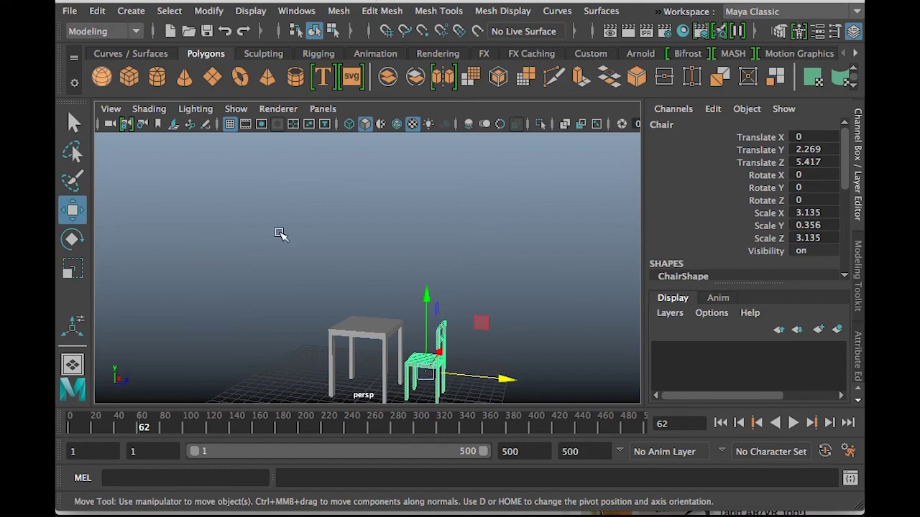
Step: Examine the chair's proportions and placement next to the table from several angles
left_click_drag(353, 283, 263, 369, "alt")
left_click_drag(392, 325, 429, 298, "alt")
scroll(425, 299, "up", 5)
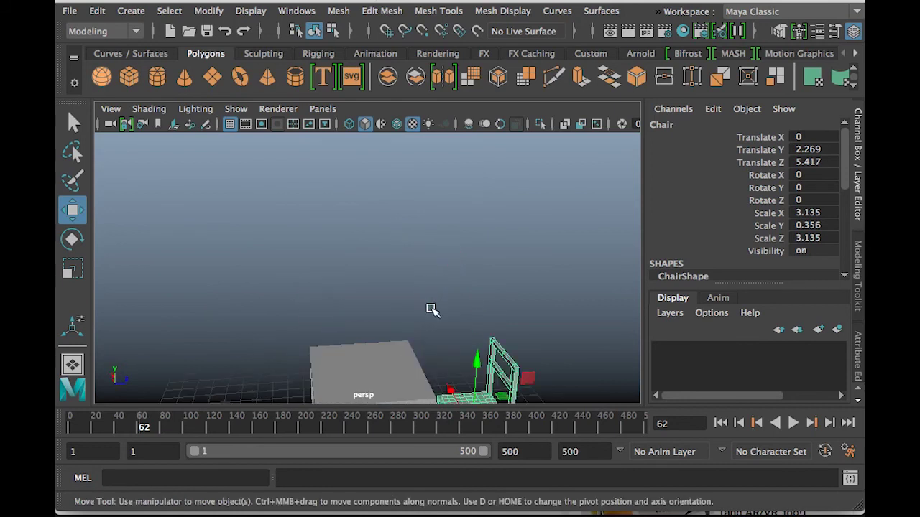
key("f")
left_click(476, 278)
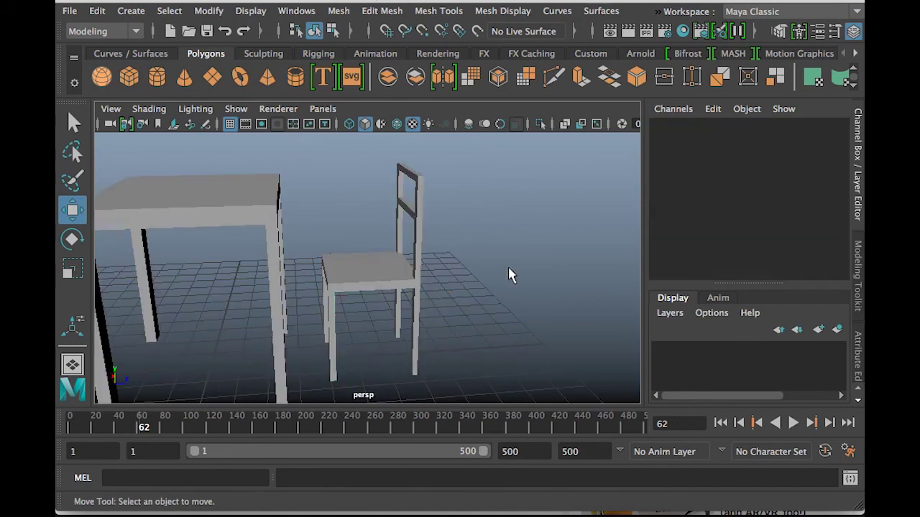
left_click(370, 269)
scroll(165, 178, "down", 3)
left_click(468, 269)
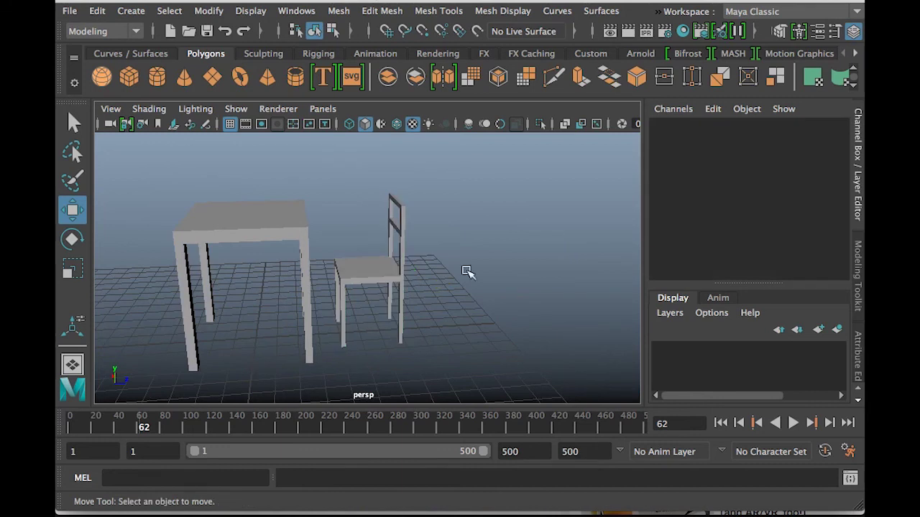
Step: Save the scene as a Maya Binary file named Table_MDl in the default project's scenes folder, accepting the student version notice
left_click(69, 12)
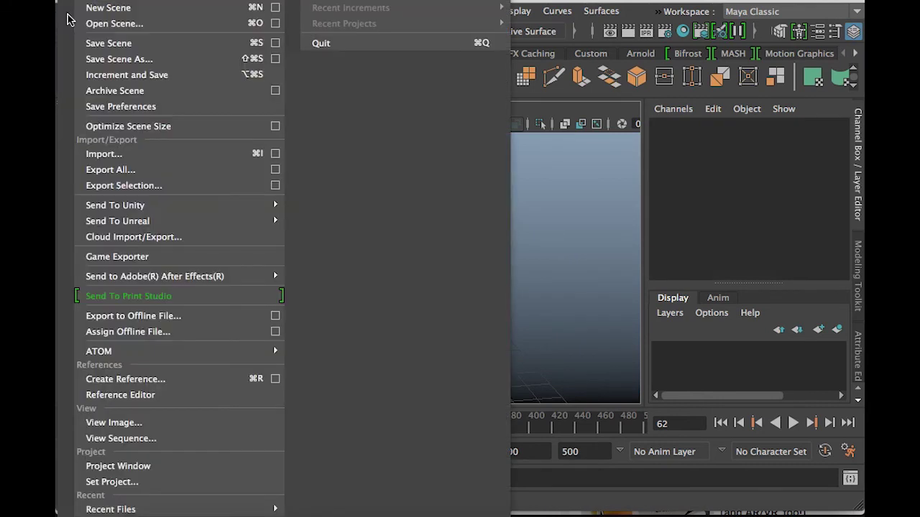
left_click(162, 60)
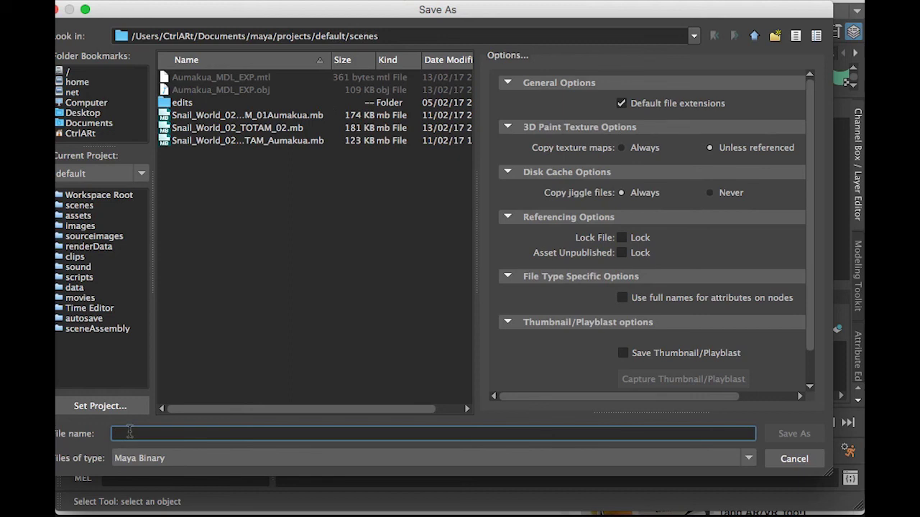
type("Table_MDL")
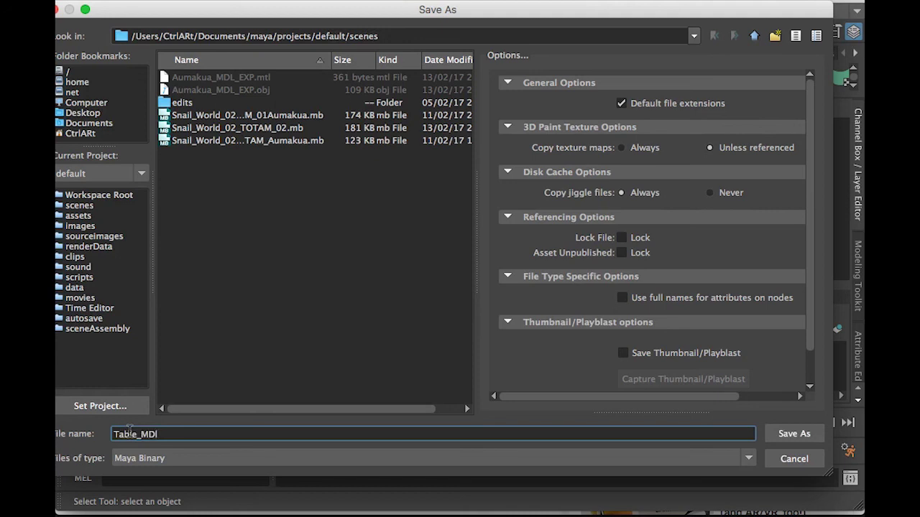
left_click(807, 435)
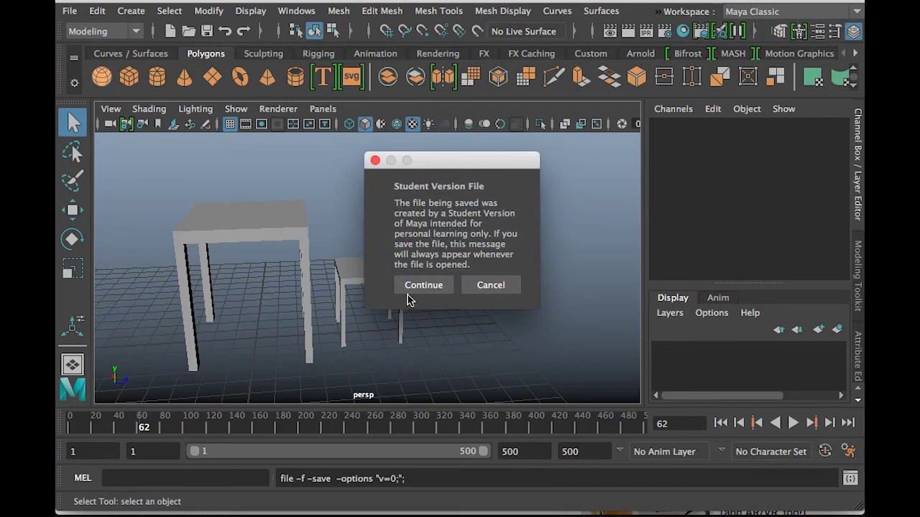
left_click(424, 285)
Step: Create a polygon sphere and raise it onto the tabletop, to a Translate Y of about 7.31
key("w")
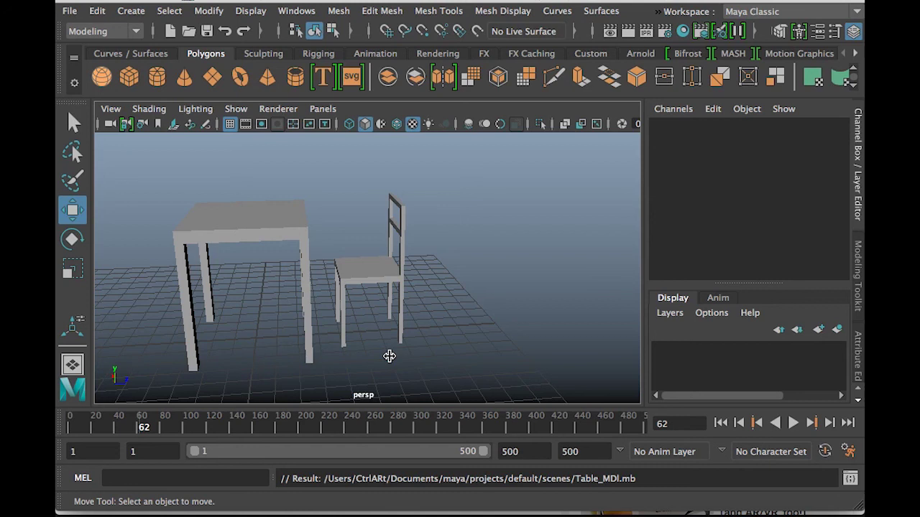
left_click(131, 11)
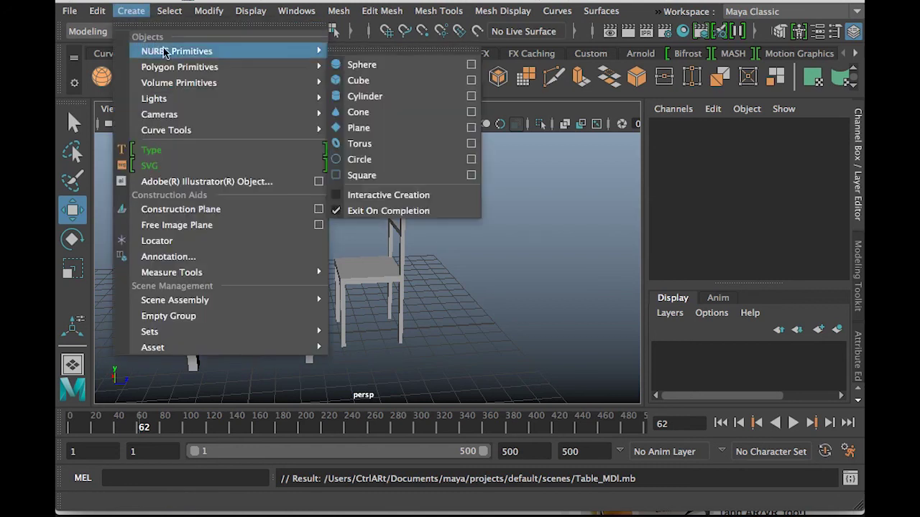
mouse_move(184, 69)
left_click(363, 81)
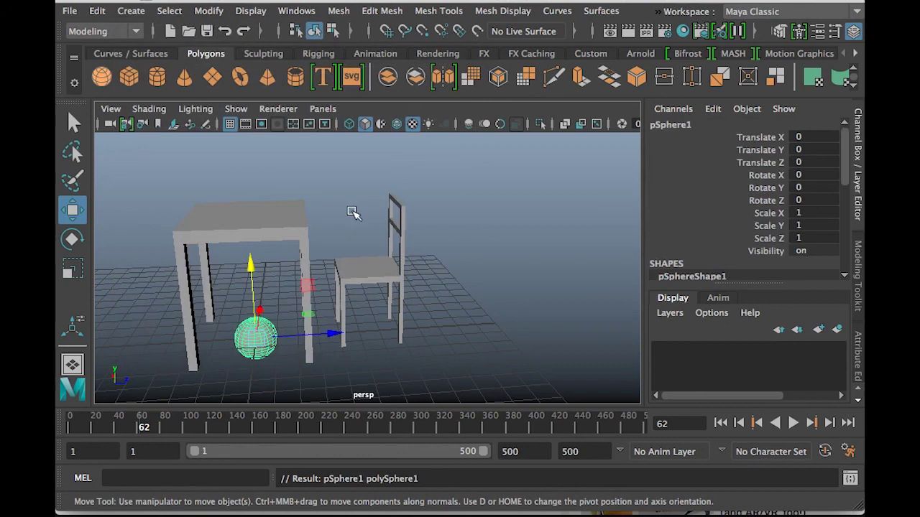
left_click_drag(260, 263, 251, 94)
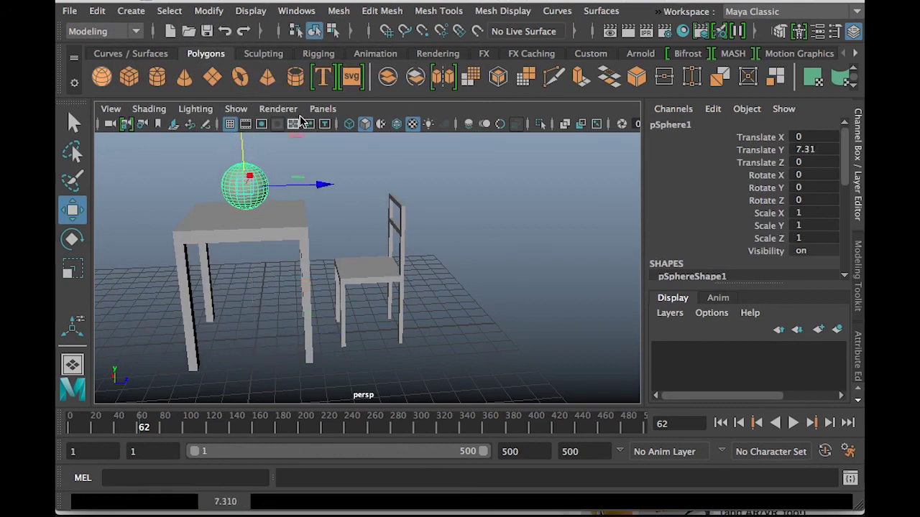
key("f")
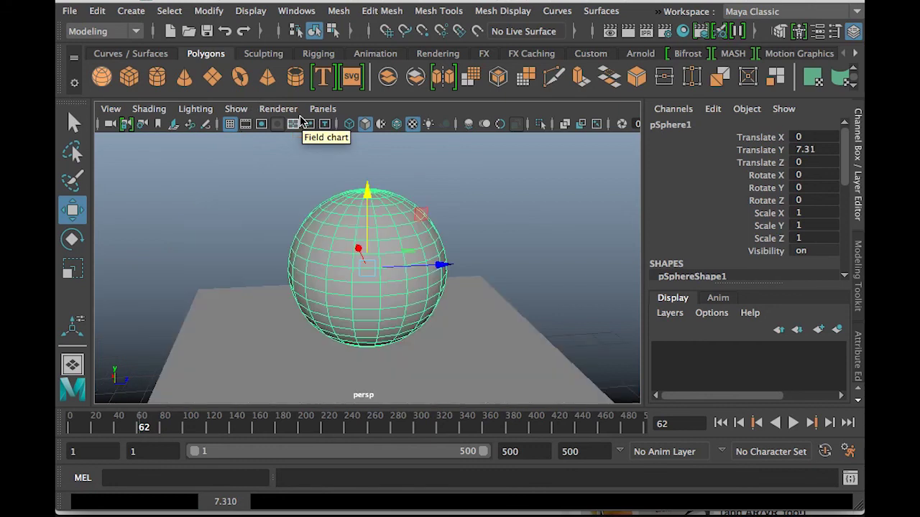
Step: Delete the faces of the sphere's upper half to leave an open bowl
left_click(860, 263)
left_click(783, 163)
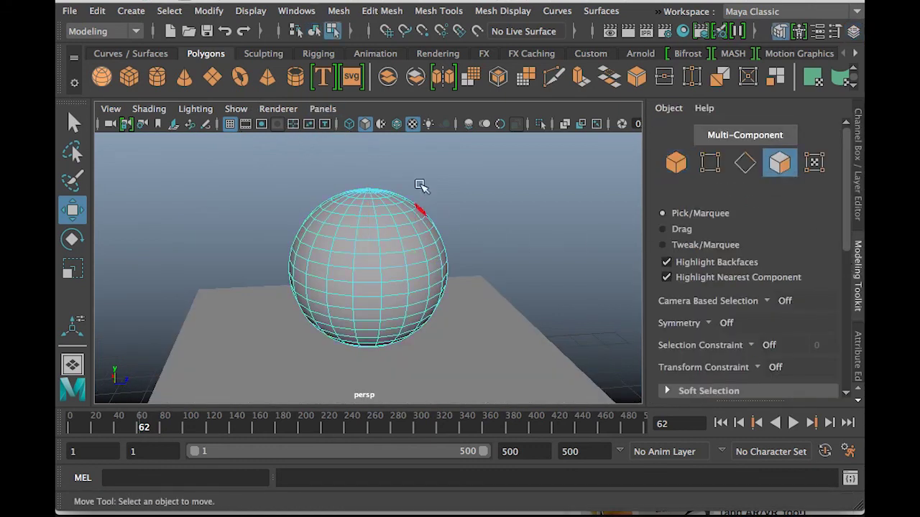
left_click_drag(470, 237, 427, 226, "alt")
left_click_drag(273, 174, 412, 339)
key("Delete")
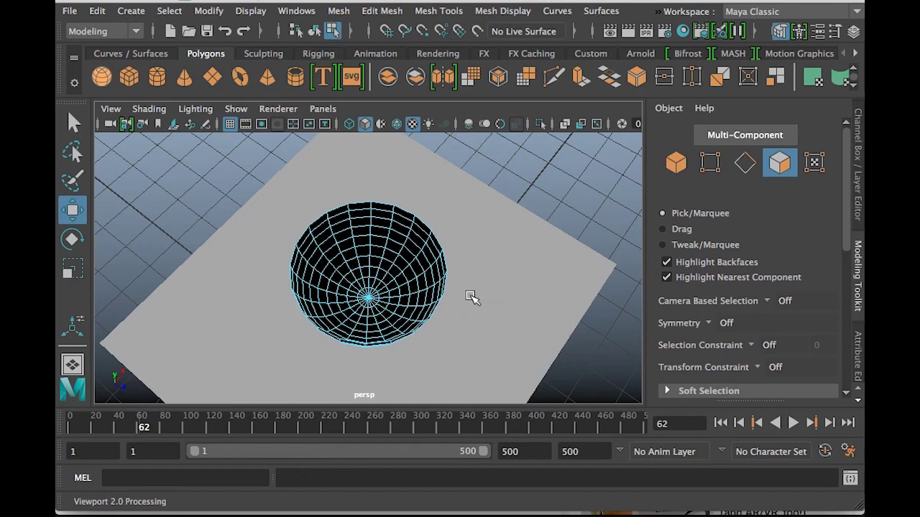
left_click_drag(447, 321, 554, 238, "alt")
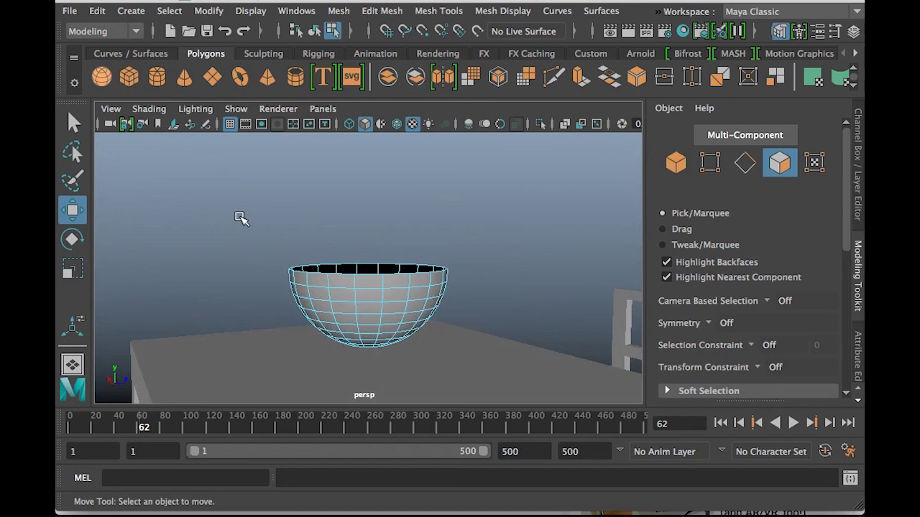
Step: Extrude all of the bowl's faces outward by about 0.1 to give its wall thickness
left_click_drag(253, 228, 492, 381)
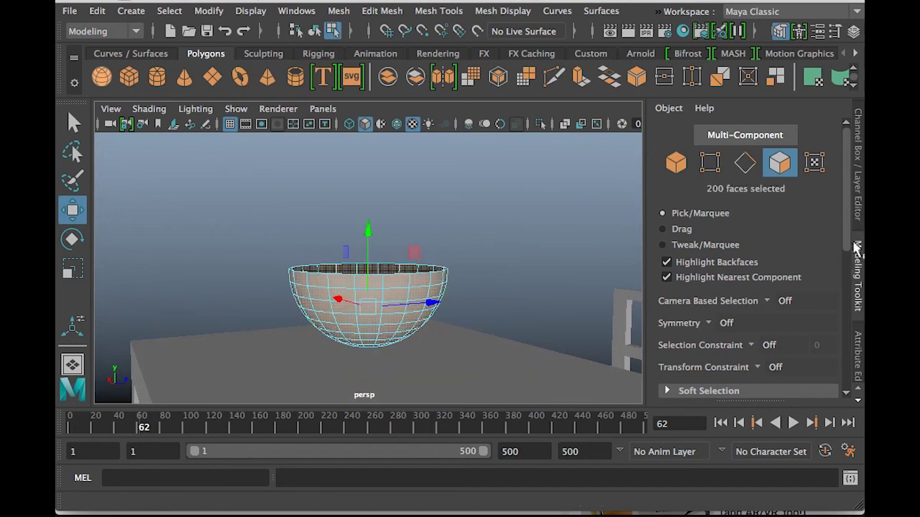
scroll(764, 312, "down", 4)
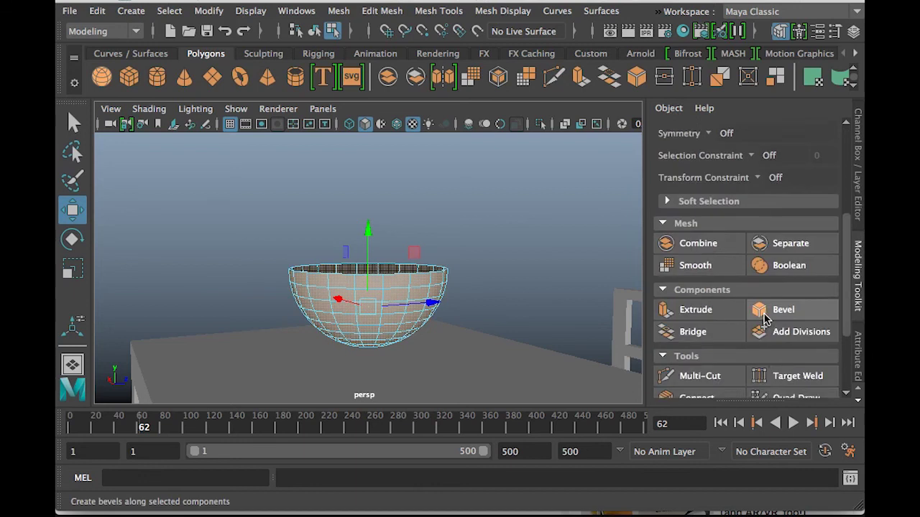
scroll(775, 321, "up", 2)
scroll(783, 325, "down", 2)
scroll(748, 327, "up", 1)
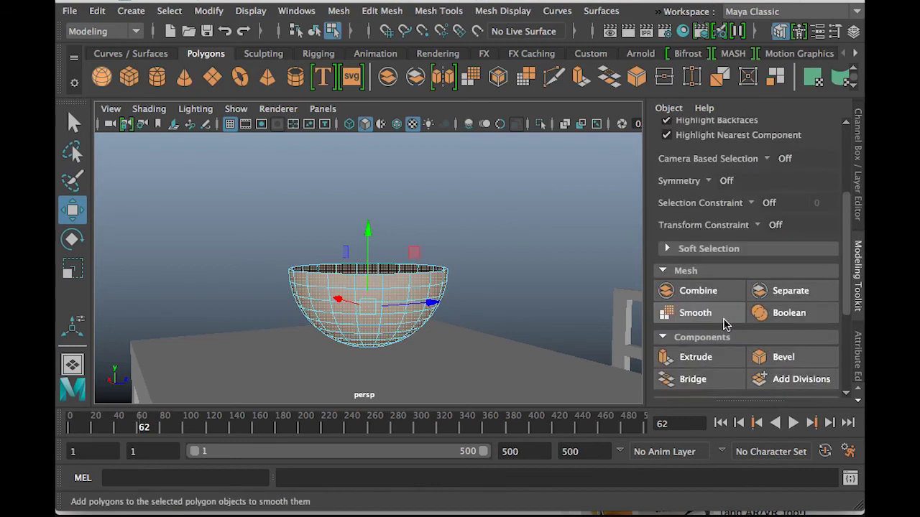
left_click(709, 365)
left_click_drag(489, 322, 542, 382, "alt")
left_click_drag(351, 304, 445, 287, "alt")
mouse_move(355, 384)
left_mouse_down()
mouse_move(353, 364)
mouse_move(347, 386)
left_mouse_up()
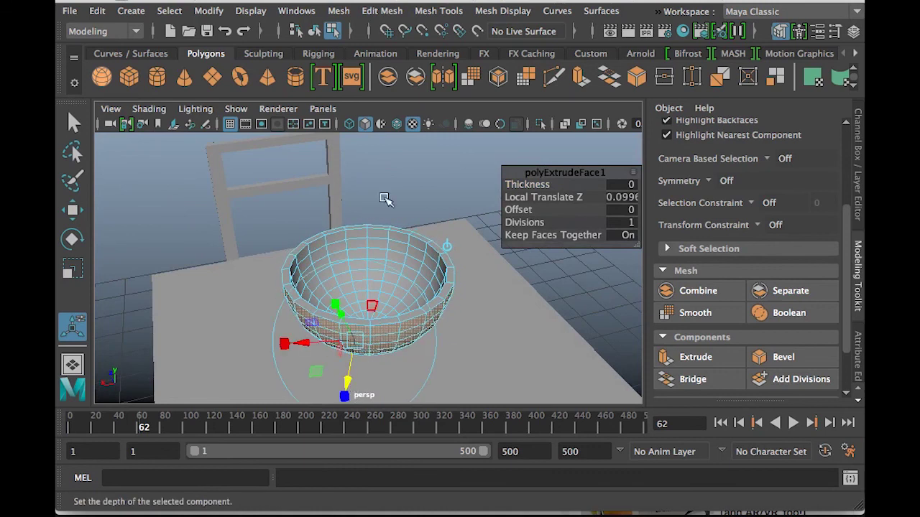
left_click(388, 162)
left_click_drag(388, 161, 420, 302, "alt")
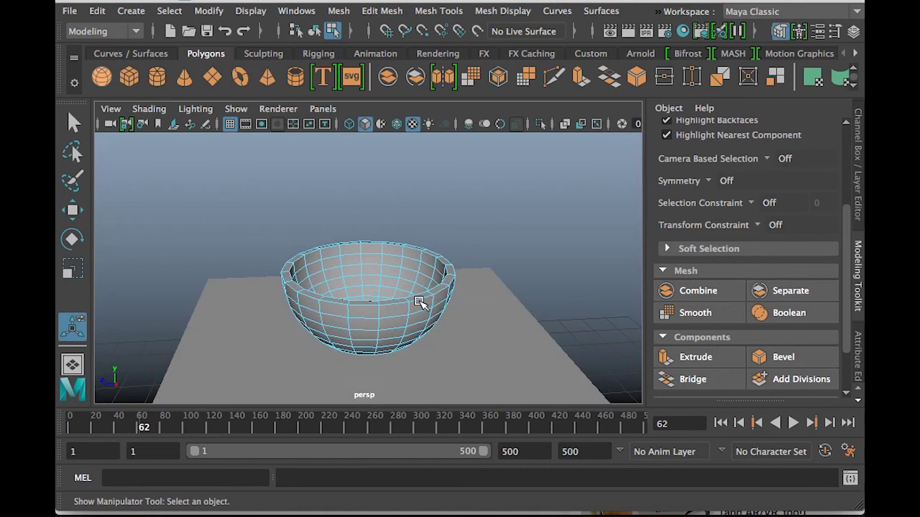